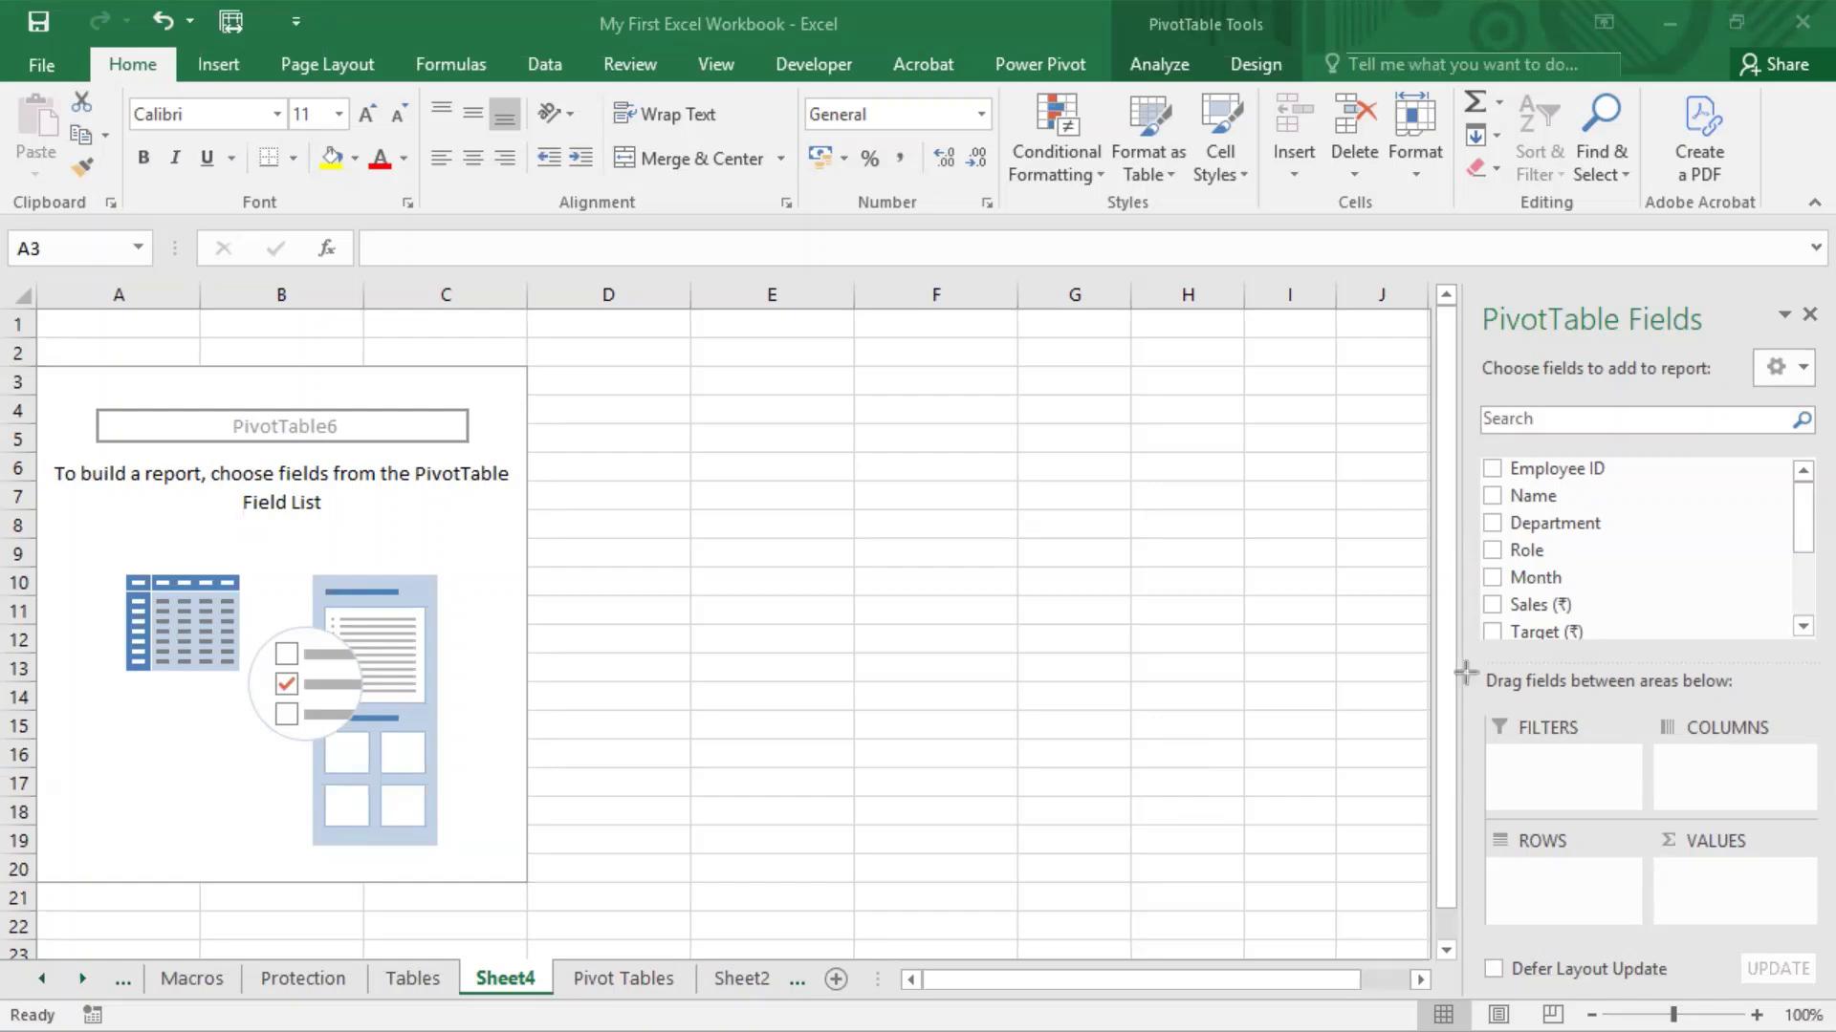
# Step: Place the Department field in the Rows area and the Role field in the Columns area of the pivot table
pyautogui.moveTo(1467, 672); pyautogui.dragTo(1811, 950)
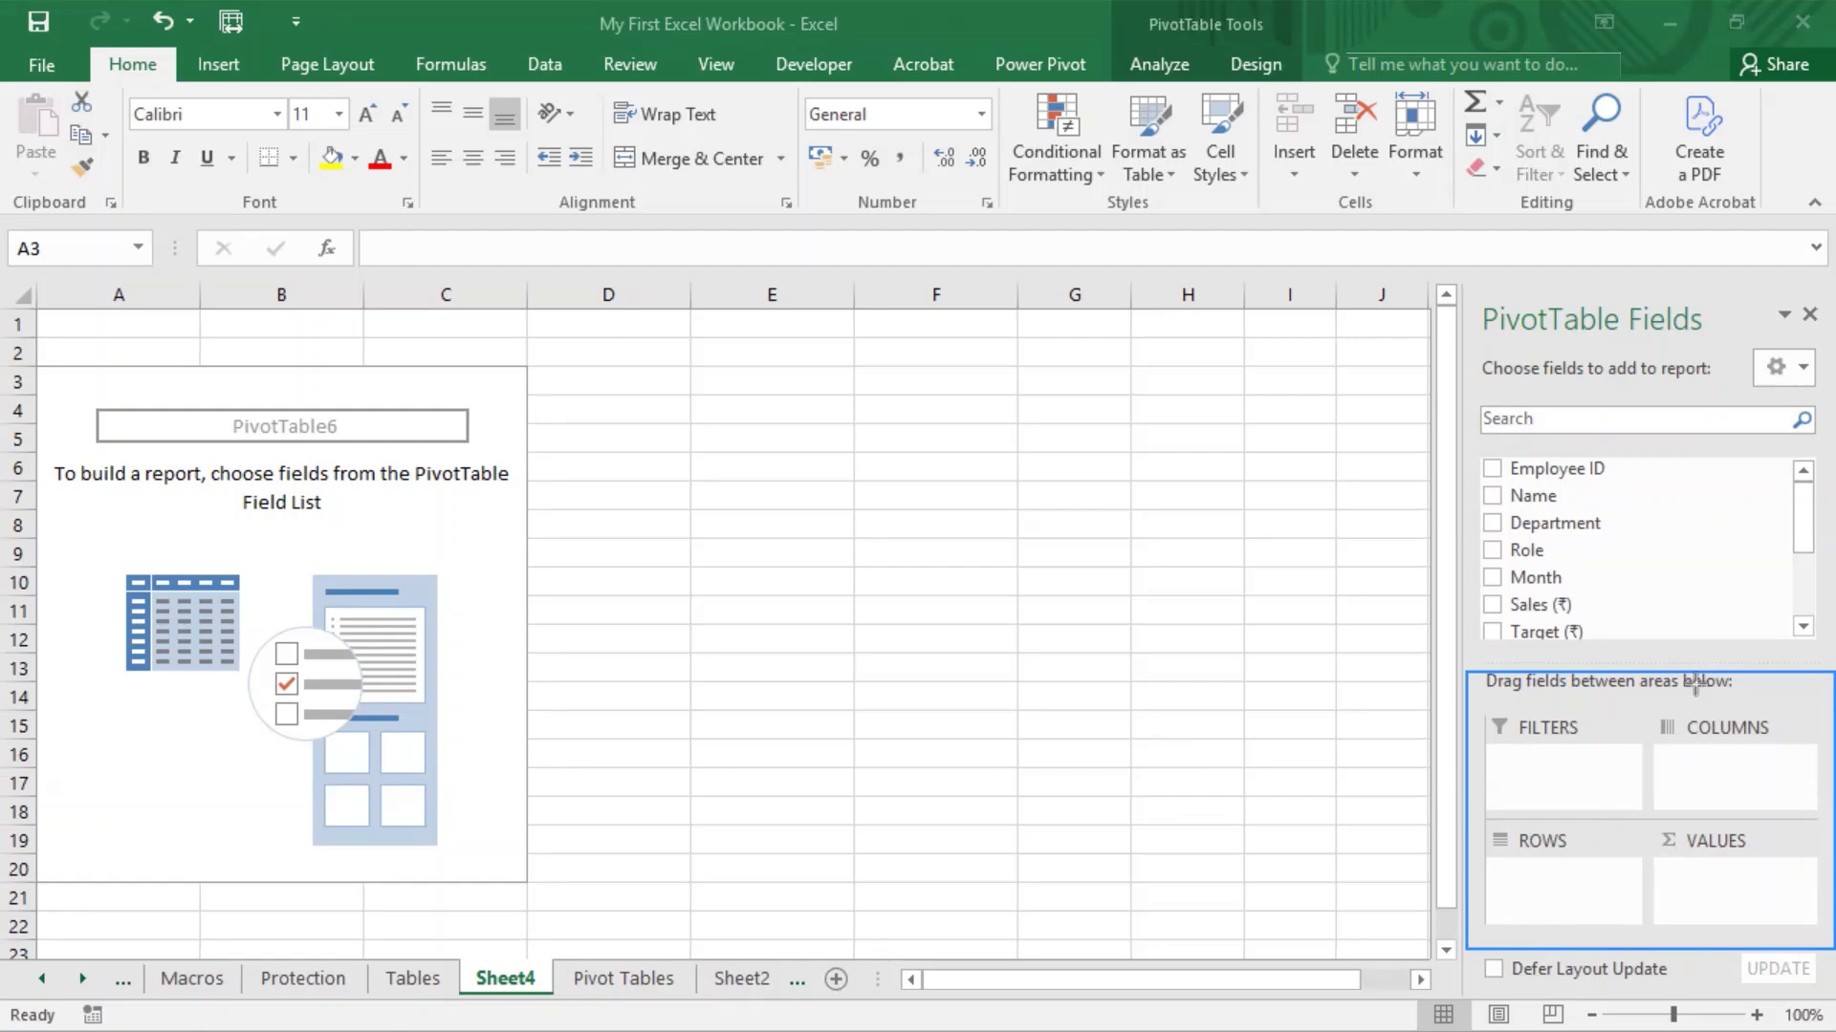
pyautogui.click(1547, 522)
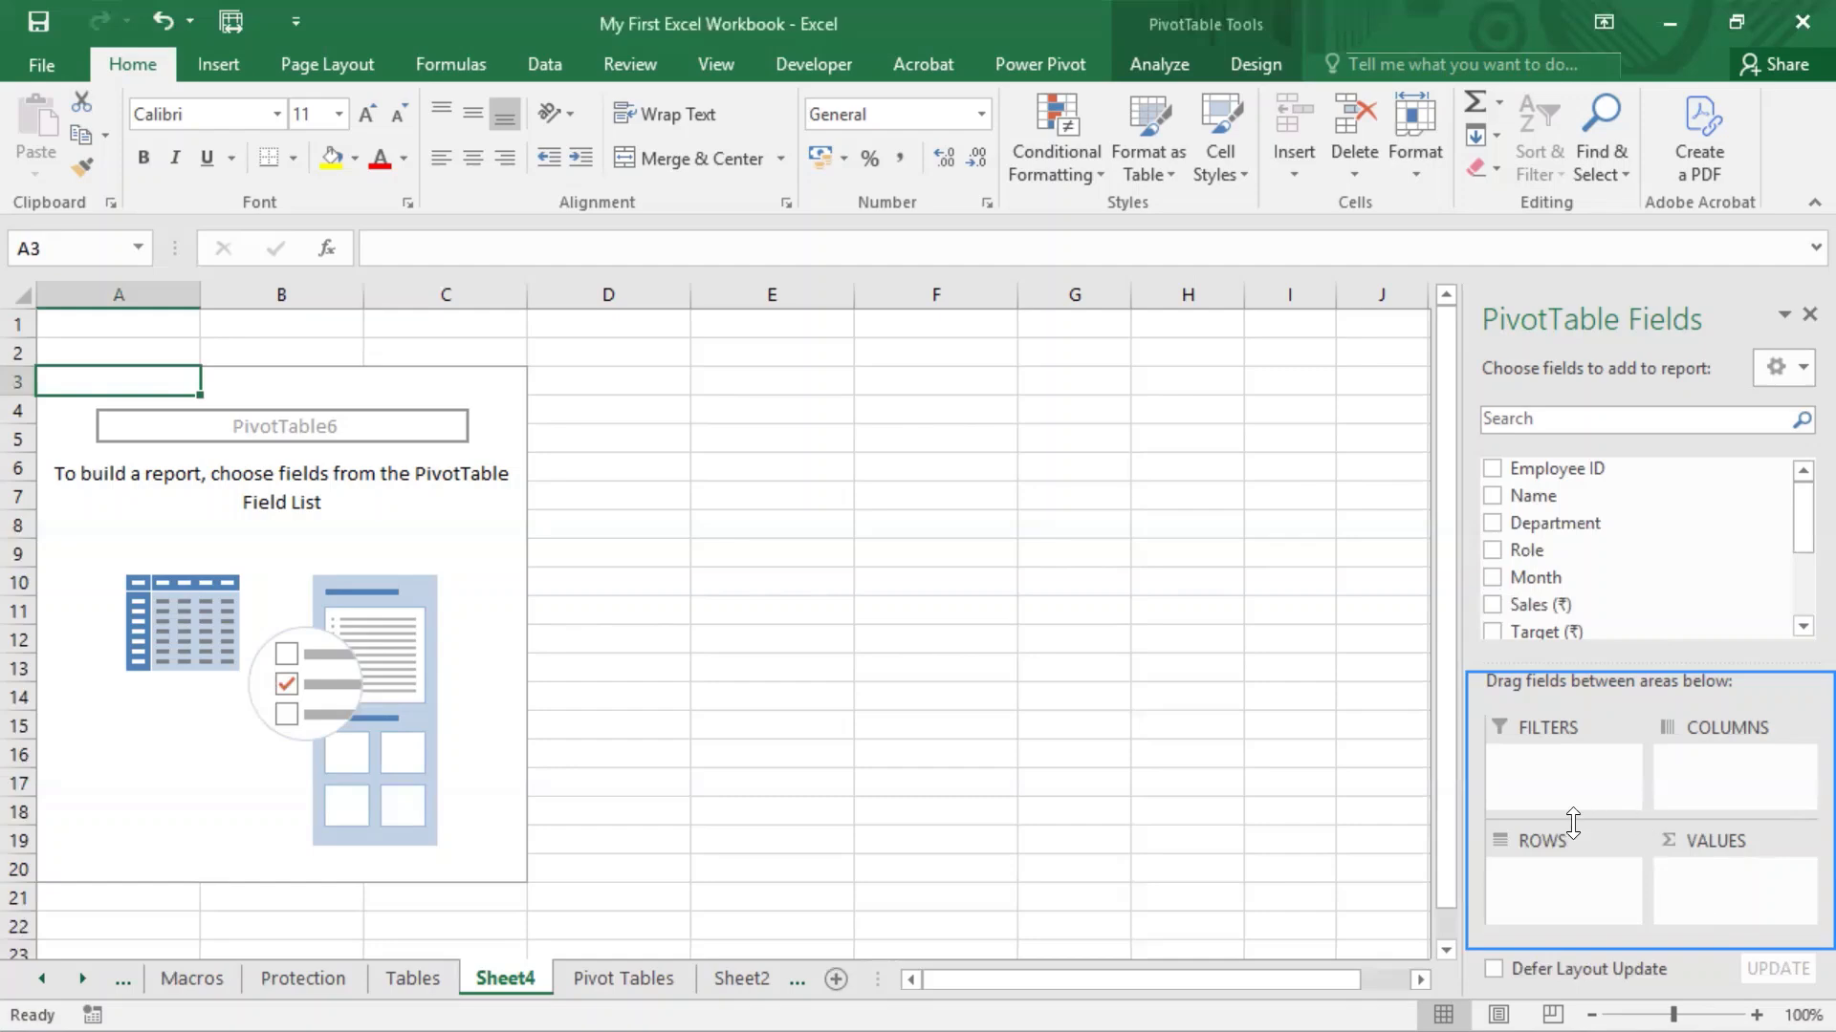
pyautogui.moveTo(1558, 525); pyautogui.dragTo(1548, 907)
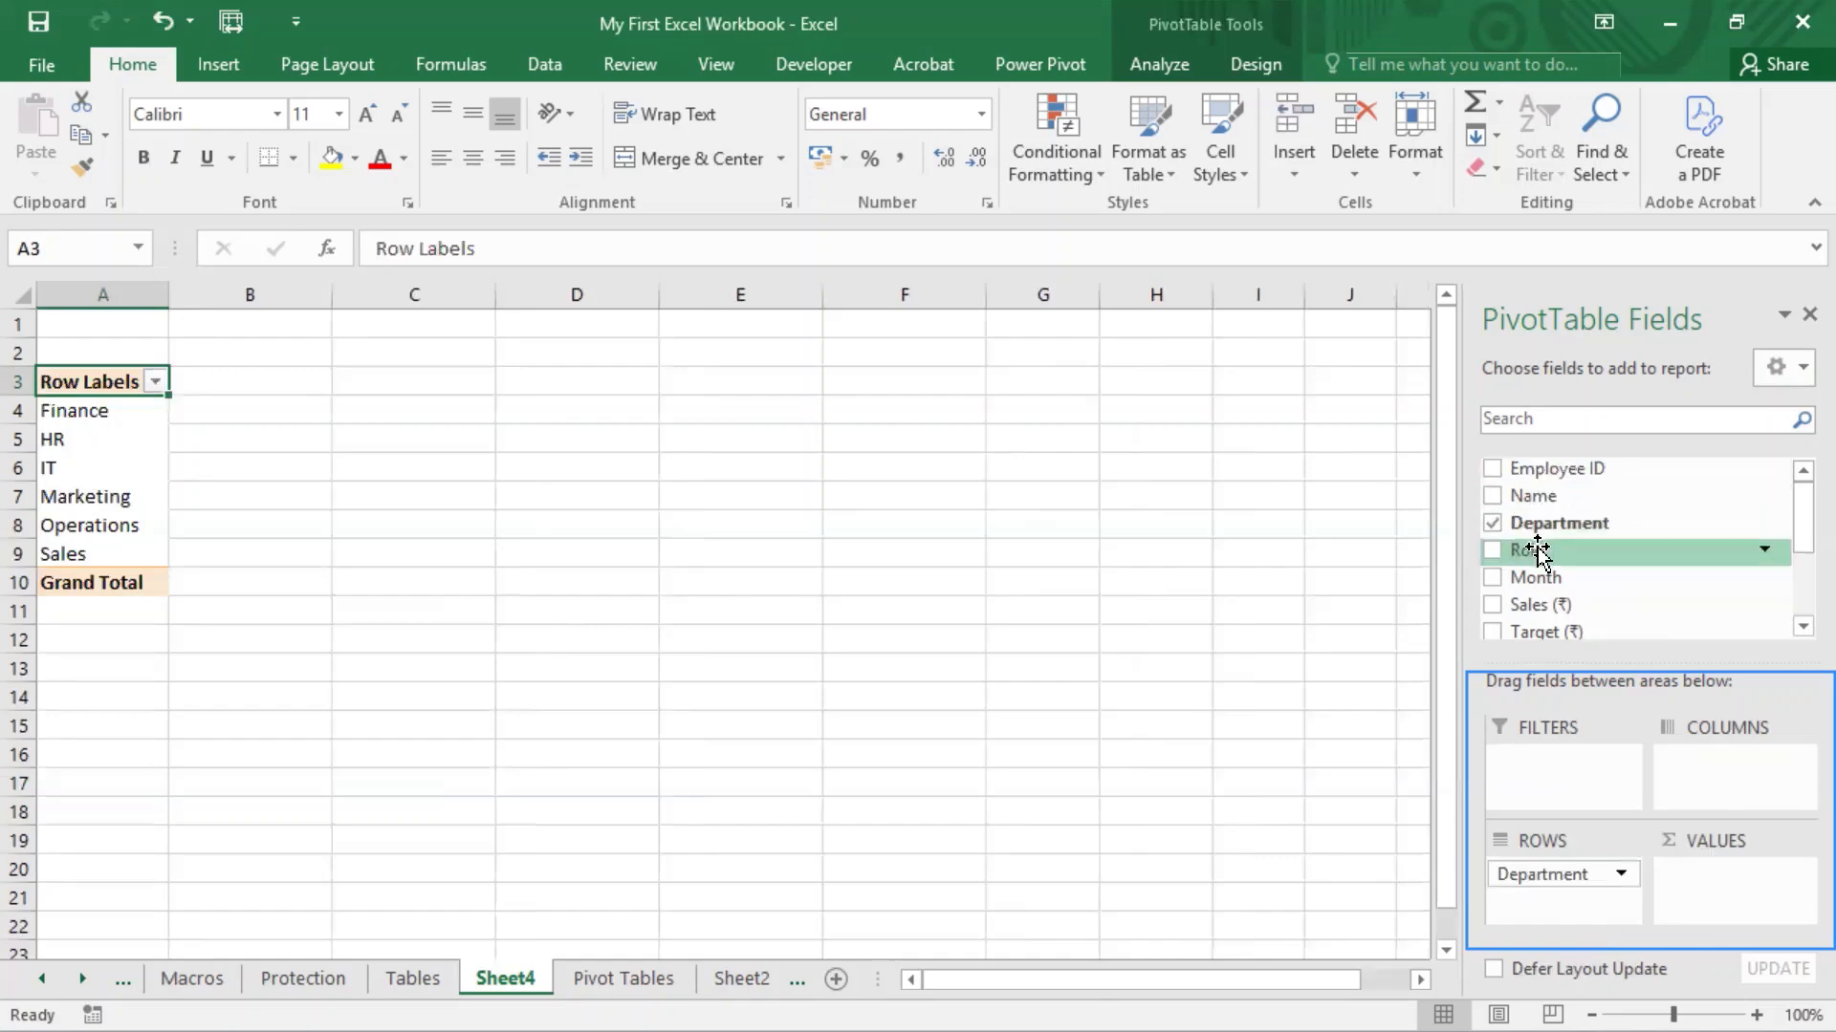
pyautogui.moveTo(1537, 551)
pyautogui.mouseDown()
pyautogui.moveTo(1606, 877)
pyautogui.moveTo(1545, 929)
pyautogui.moveTo(1721, 918)
pyautogui.moveTo(1731, 765)
pyautogui.mouseUp()
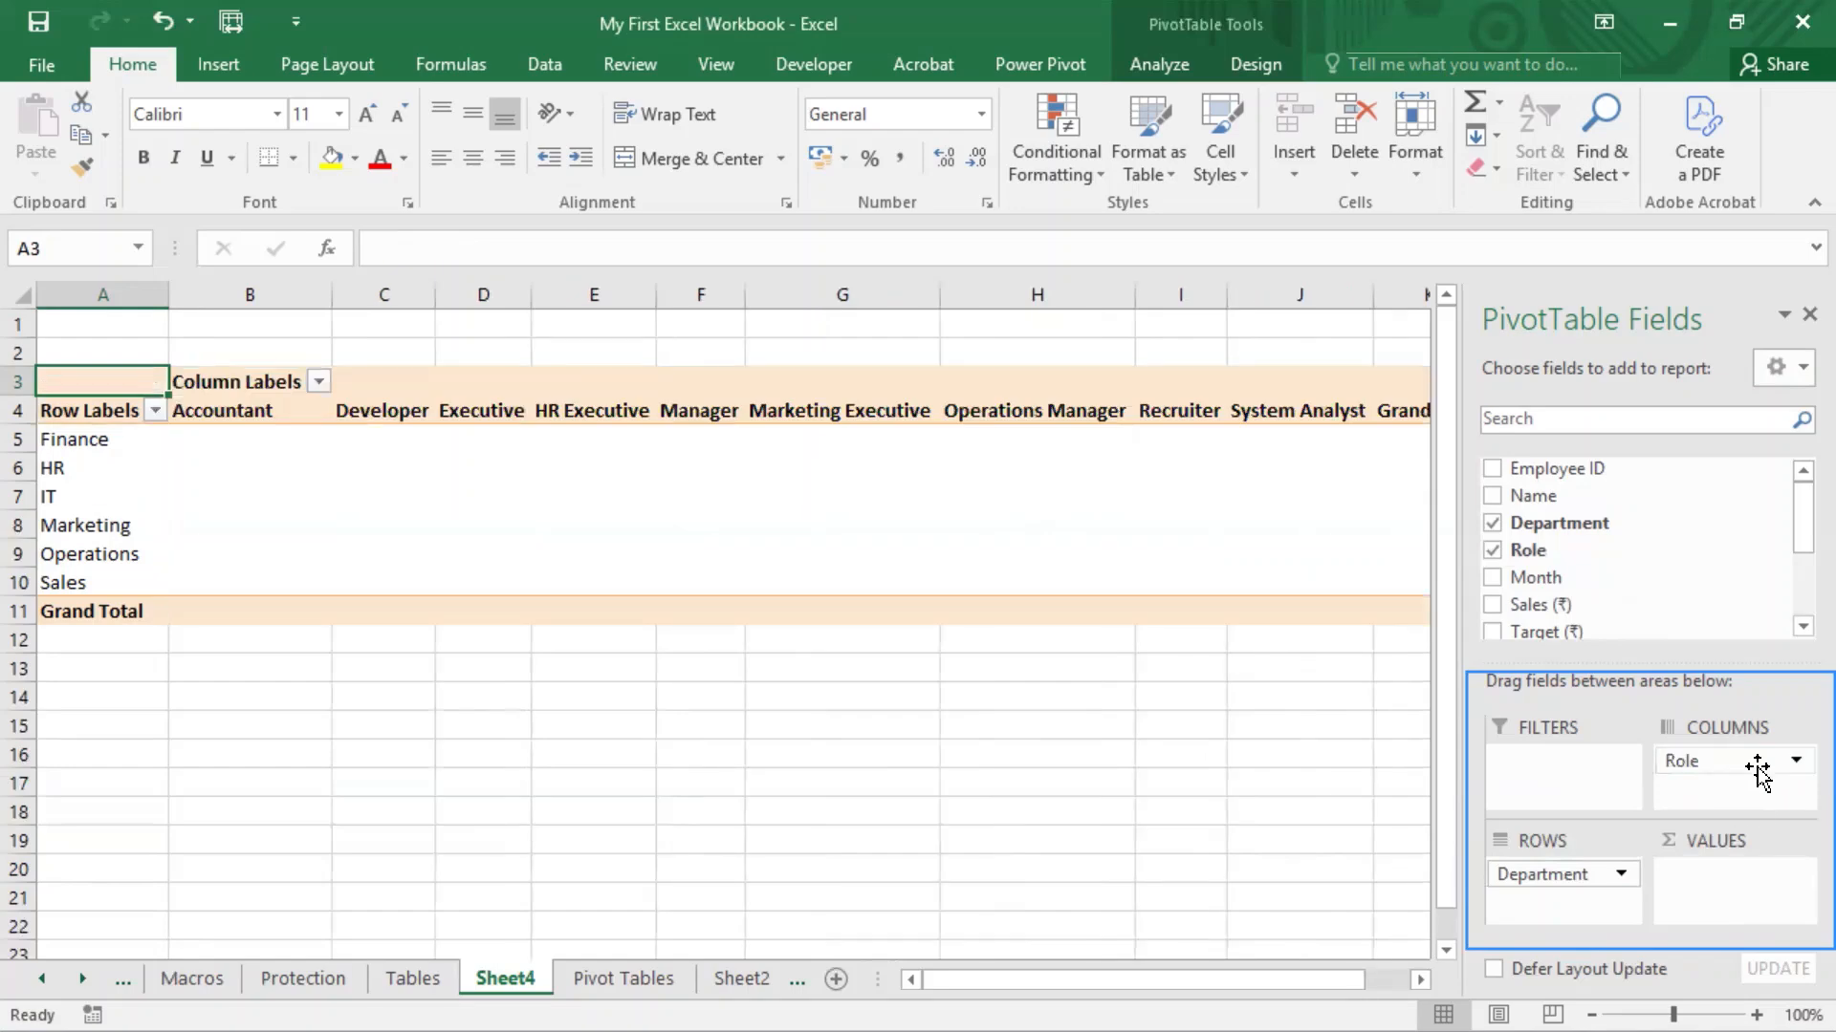
# Step: Remove the Role and Department fields from the pivot table layout
pyautogui.moveTo(1744, 765); pyautogui.dragTo(1309, 866)
pyautogui.moveTo(1539, 889); pyautogui.dragTo(1310, 908)
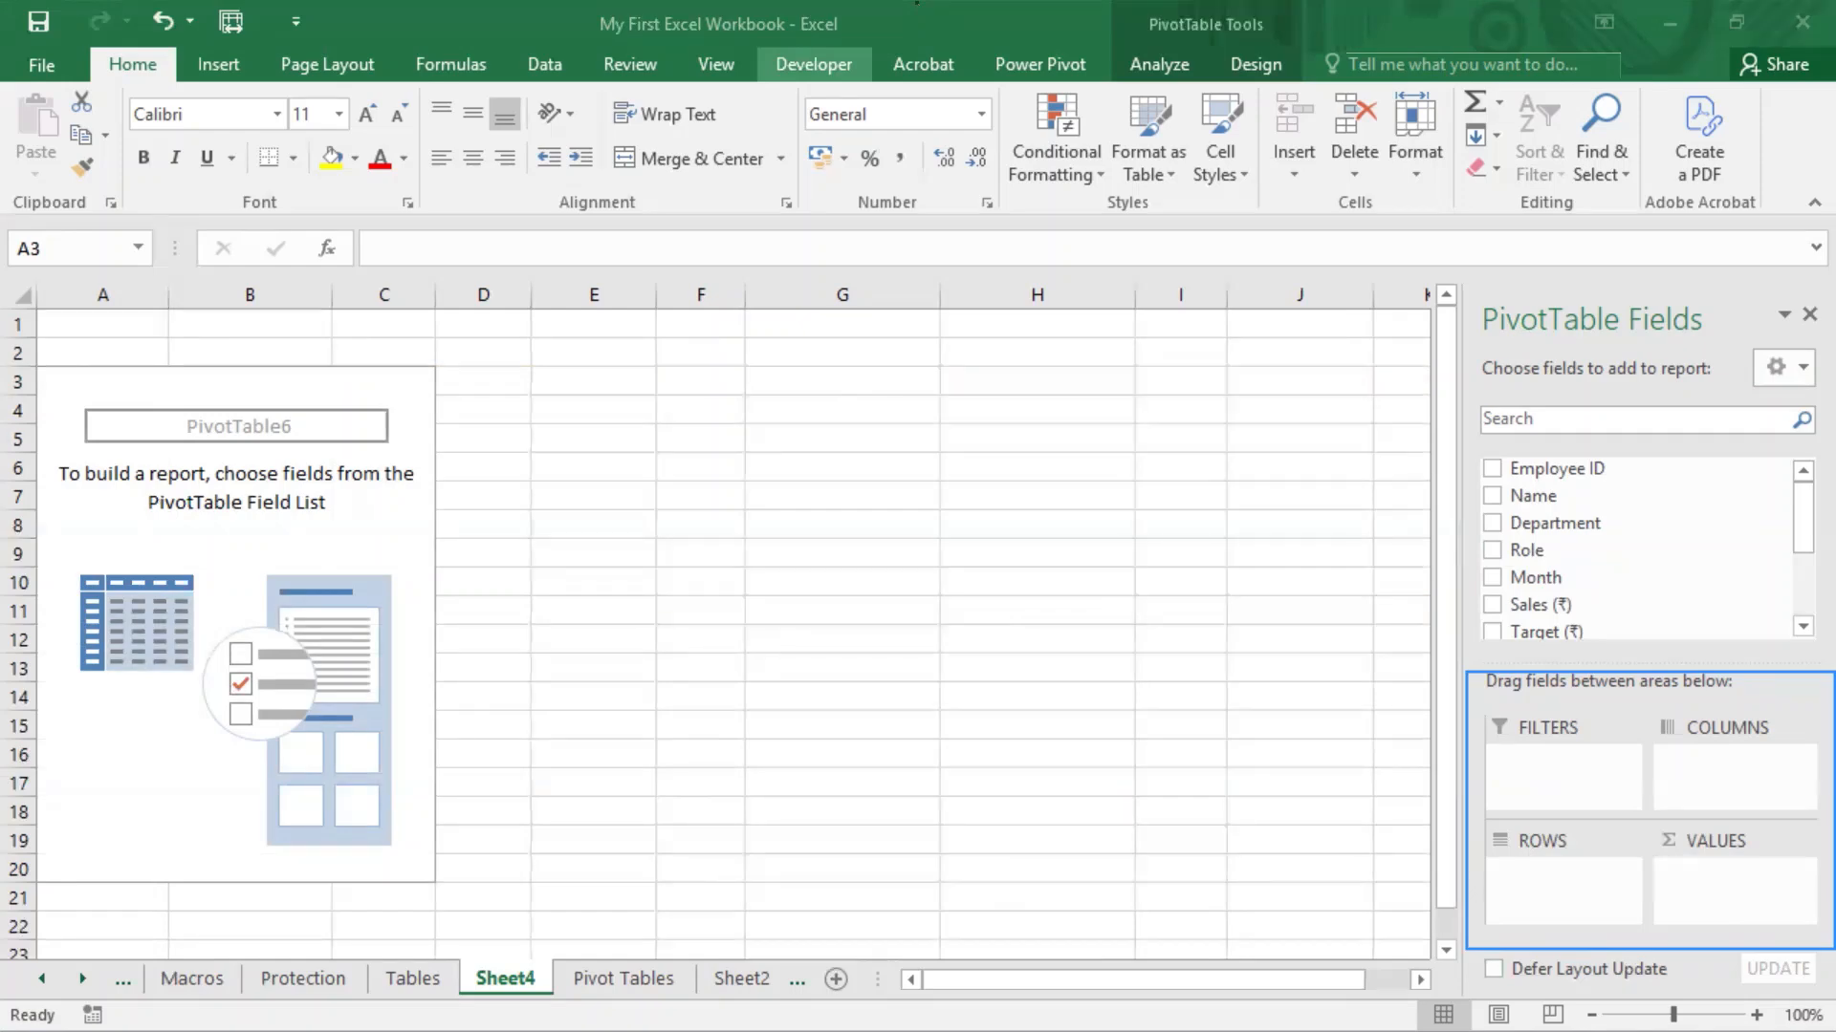
pyautogui.click(1095, 287)
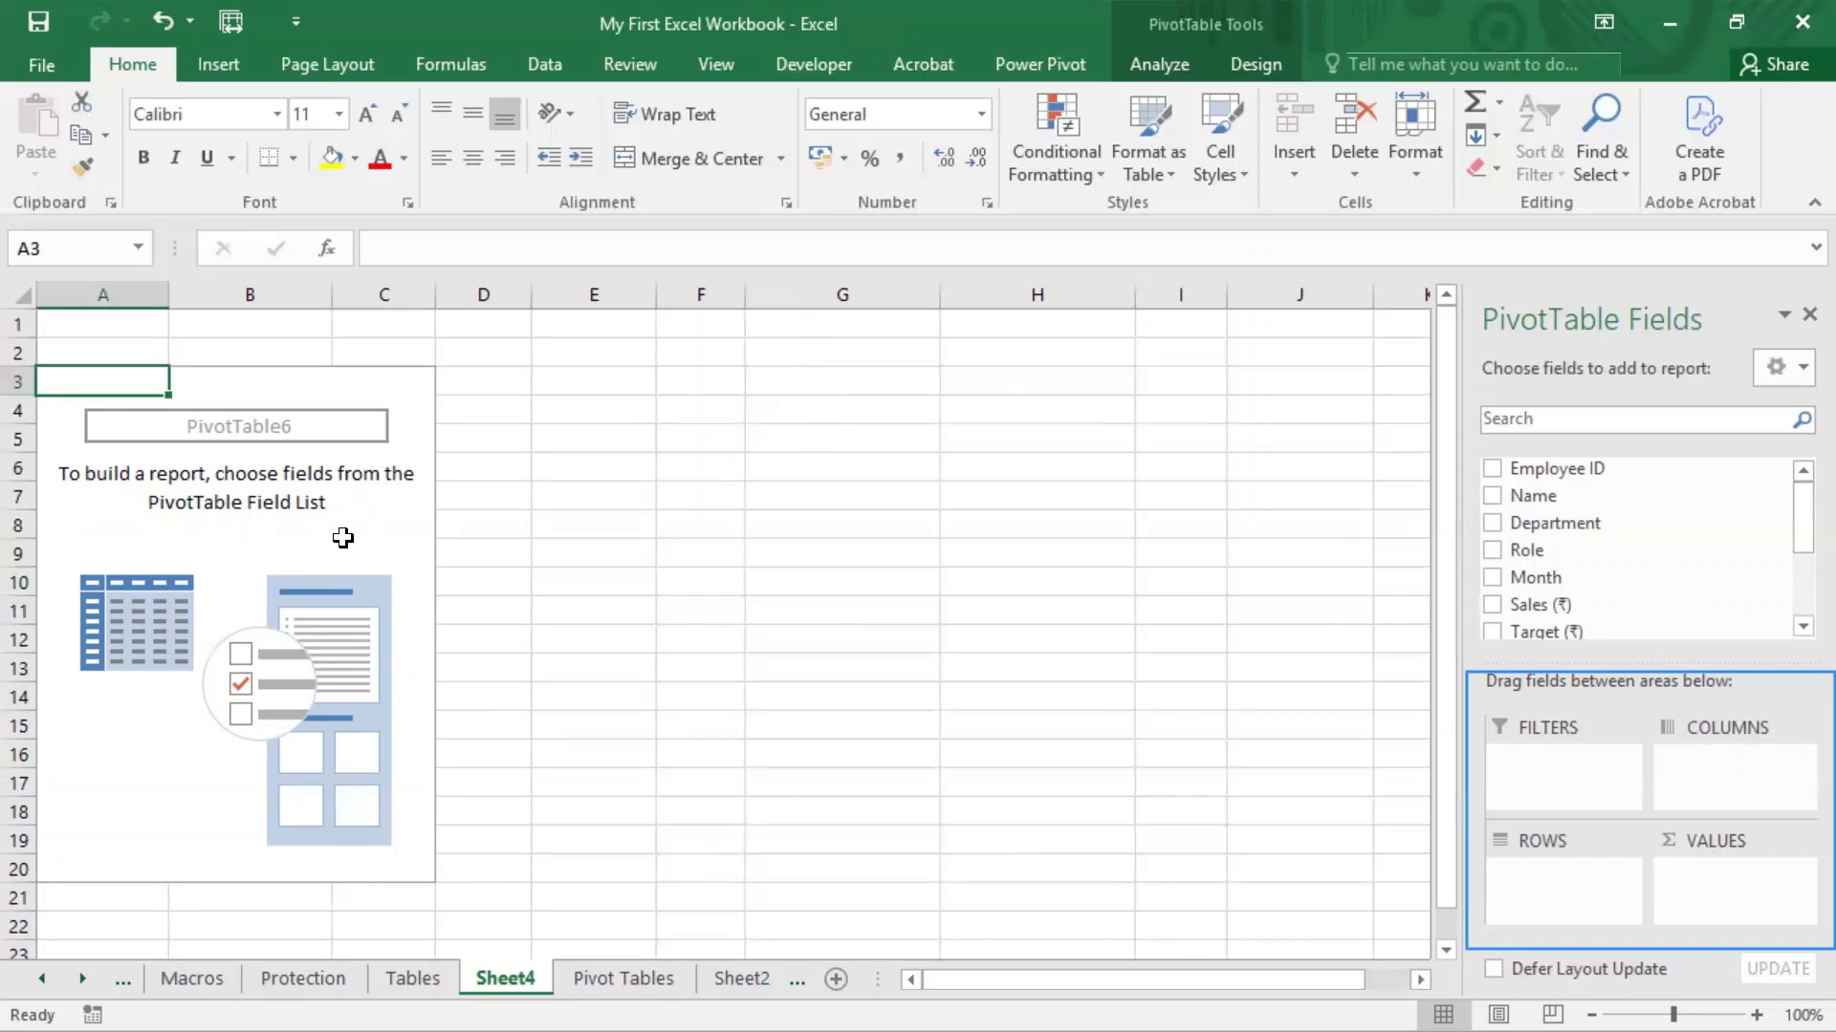
pyautogui.hotkey('alt', 'Tab')
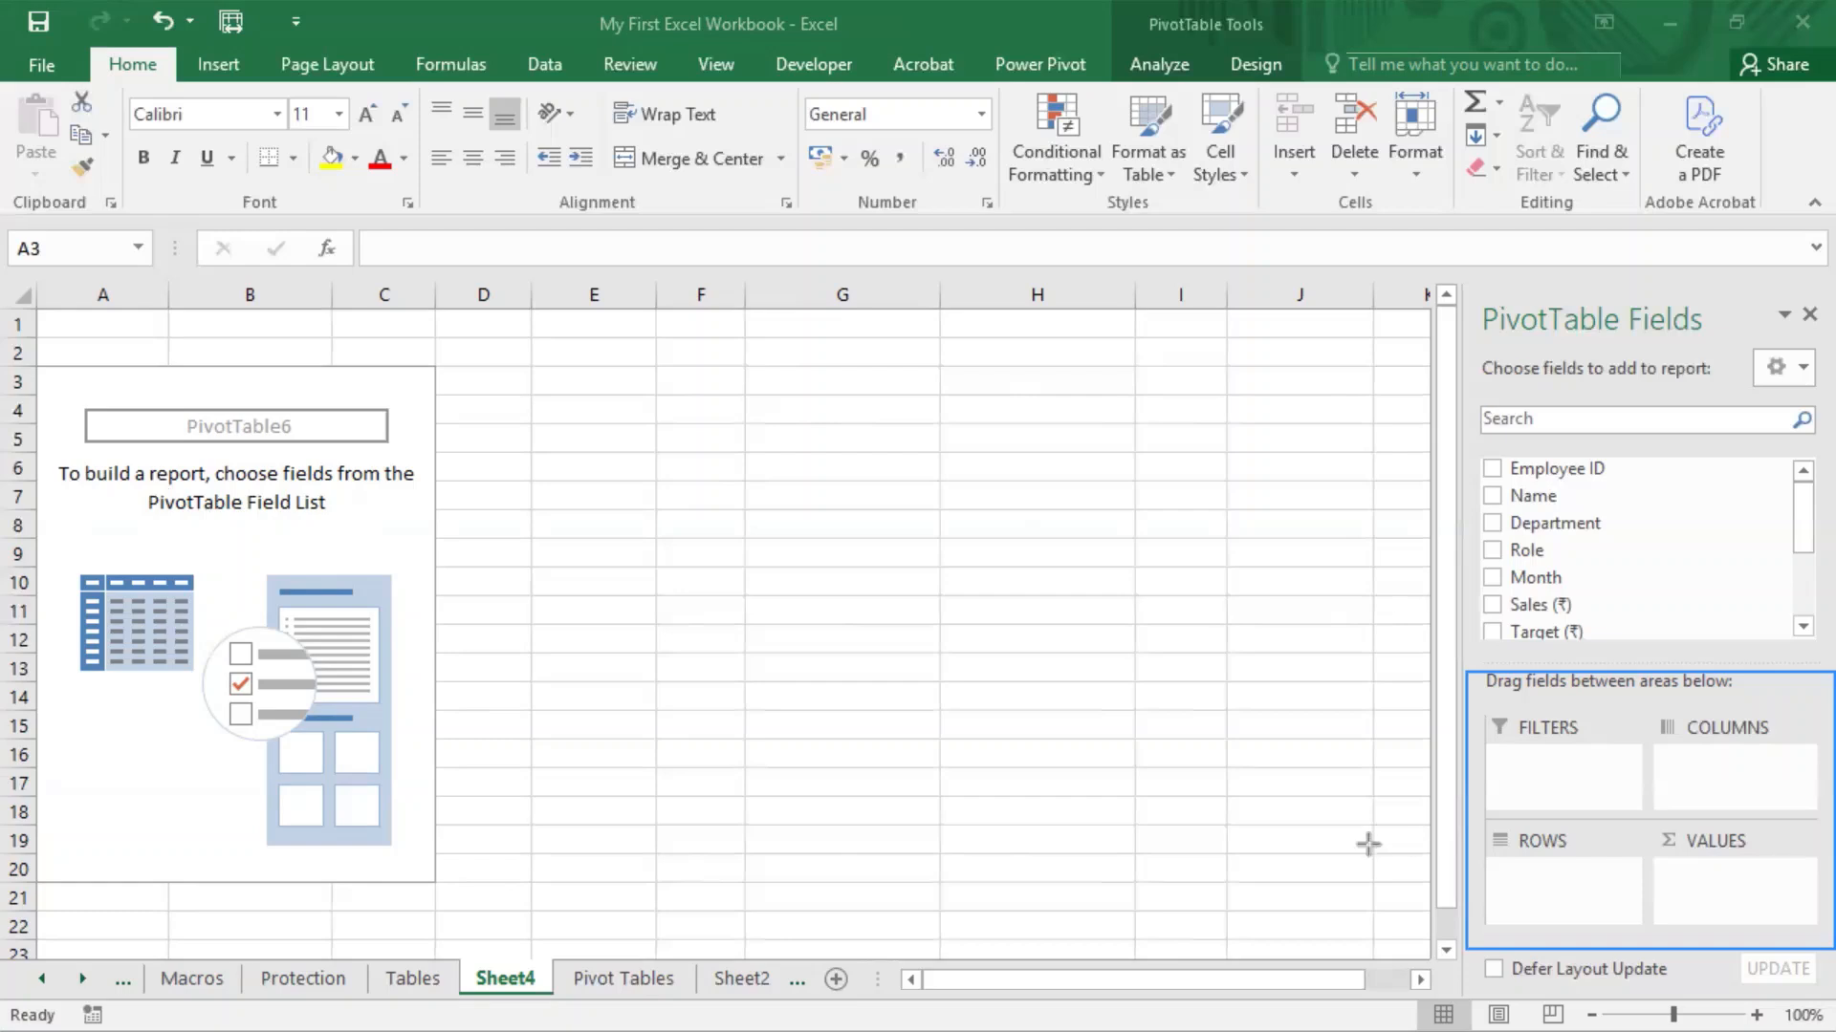
pyautogui.moveTo(1369, 844); pyautogui.dragTo(1498, 842)
pyautogui.moveTo(1783, 608); pyautogui.dragTo(1750, 712)
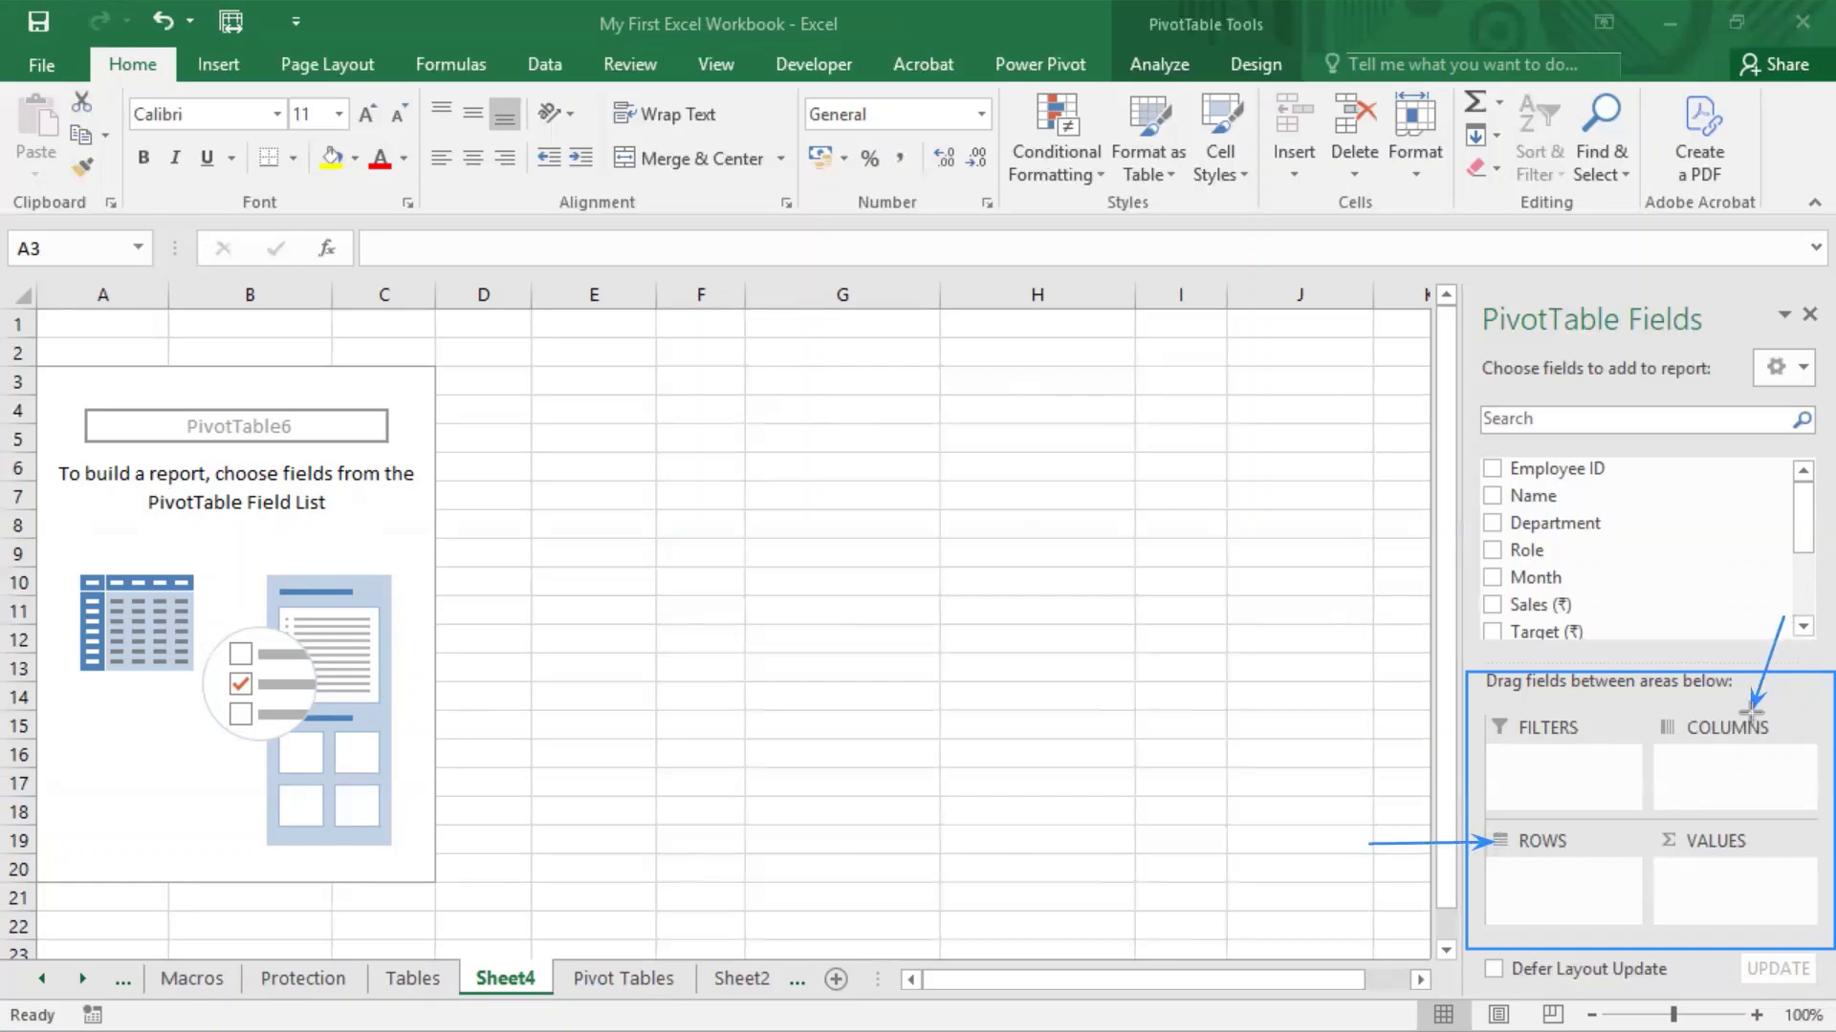
pyautogui.moveTo(1359, 723); pyautogui.dragTo(1480, 723)
pyautogui.moveTo(1794, 909); pyautogui.dragTo(1745, 846)
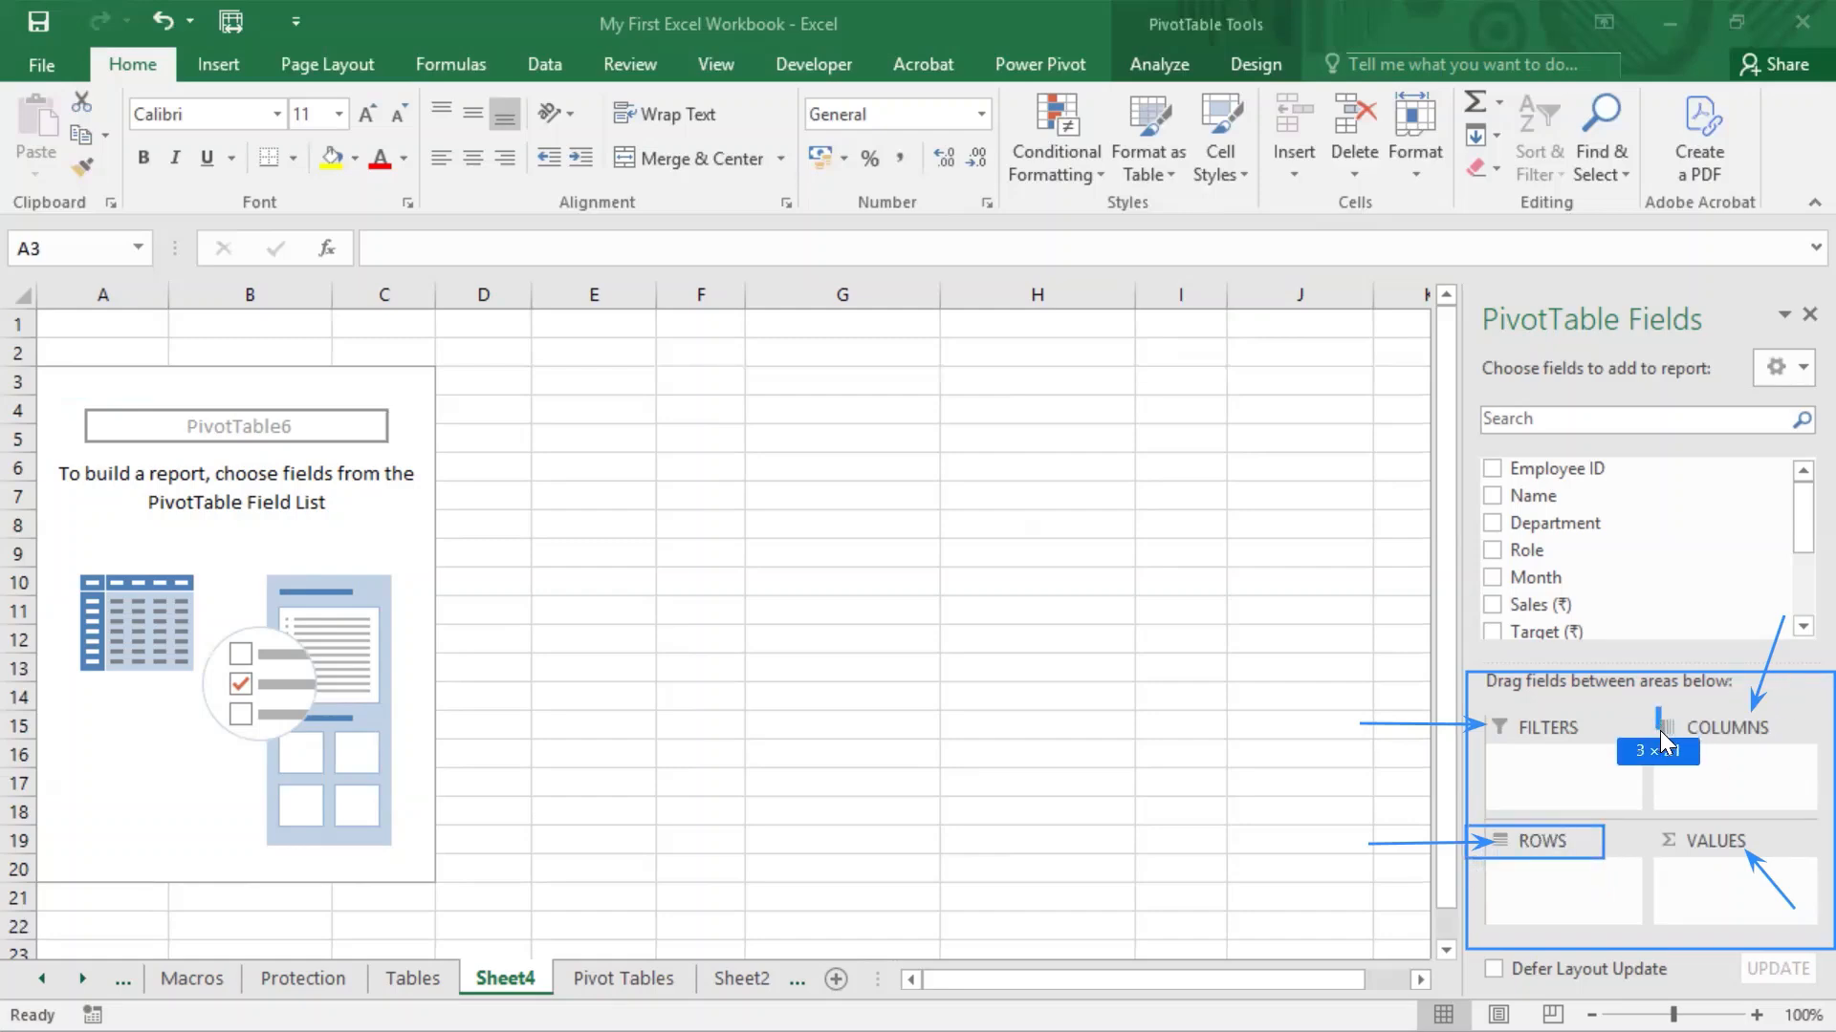
pyautogui.moveTo(1660, 731); pyautogui.dragTo(1776, 757)
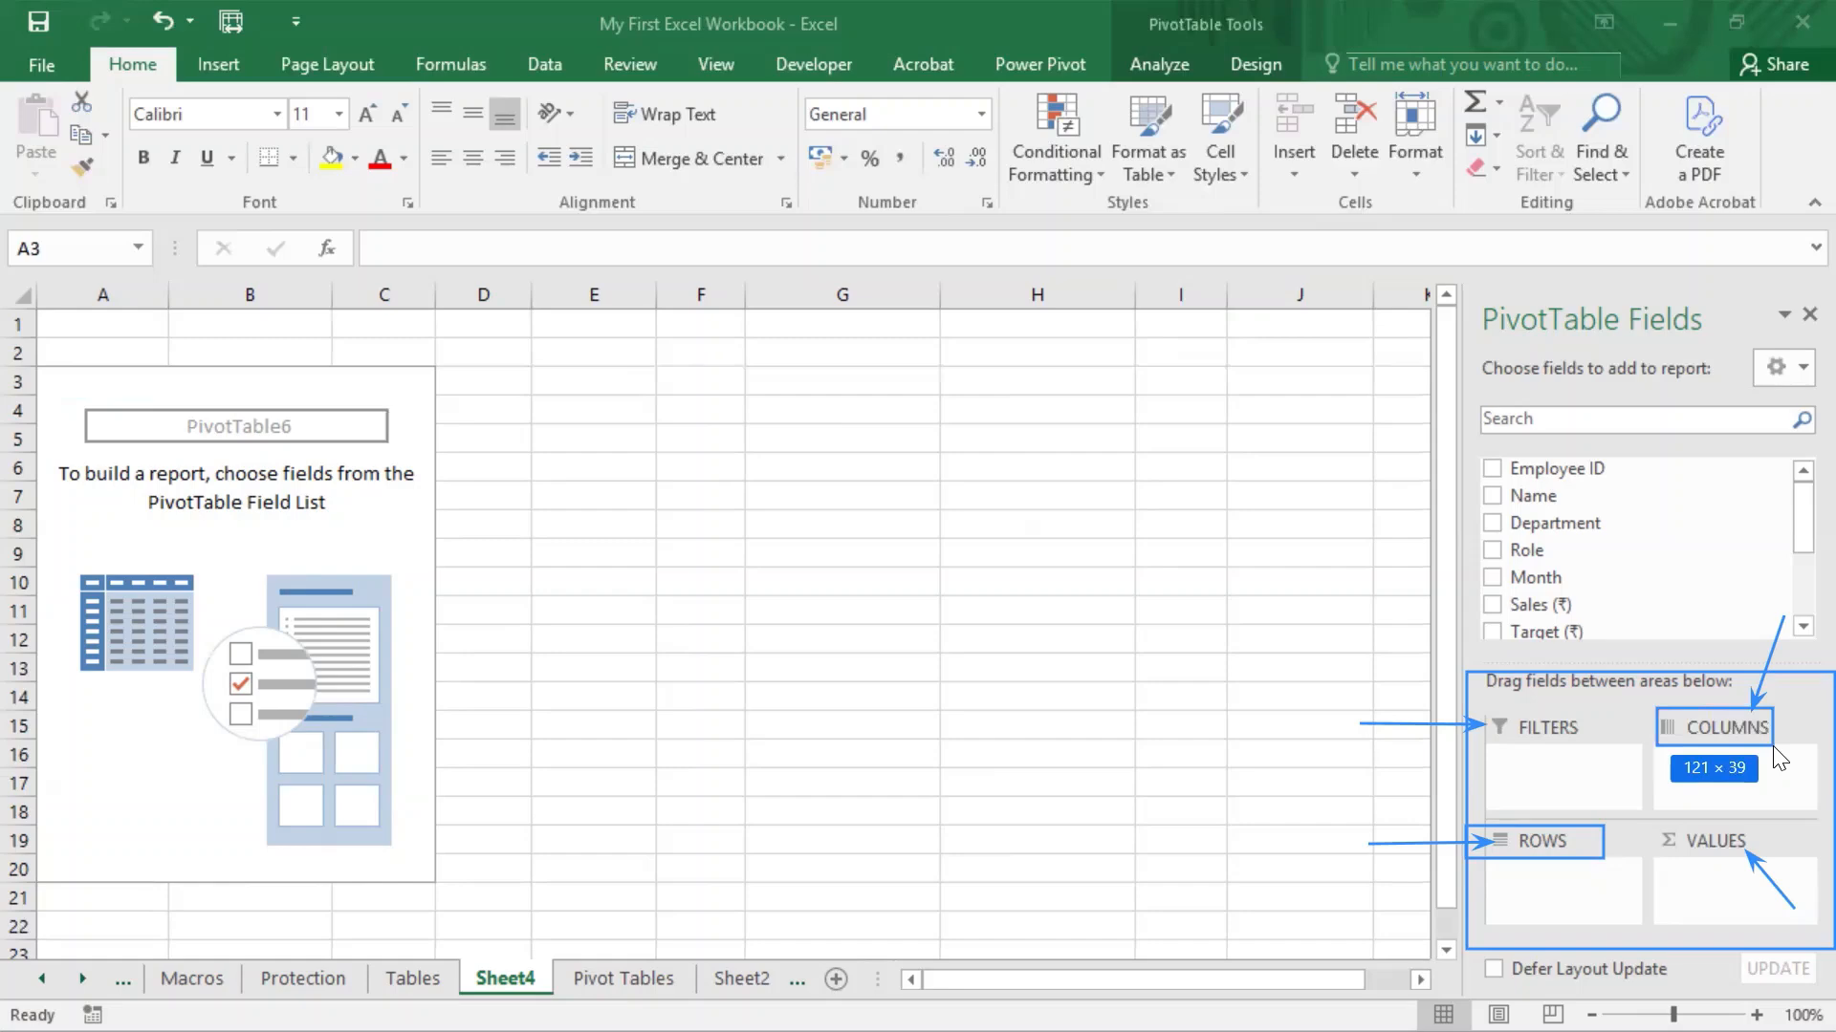
pyautogui.moveTo(1774, 750); pyautogui.dragTo(1771, 757)
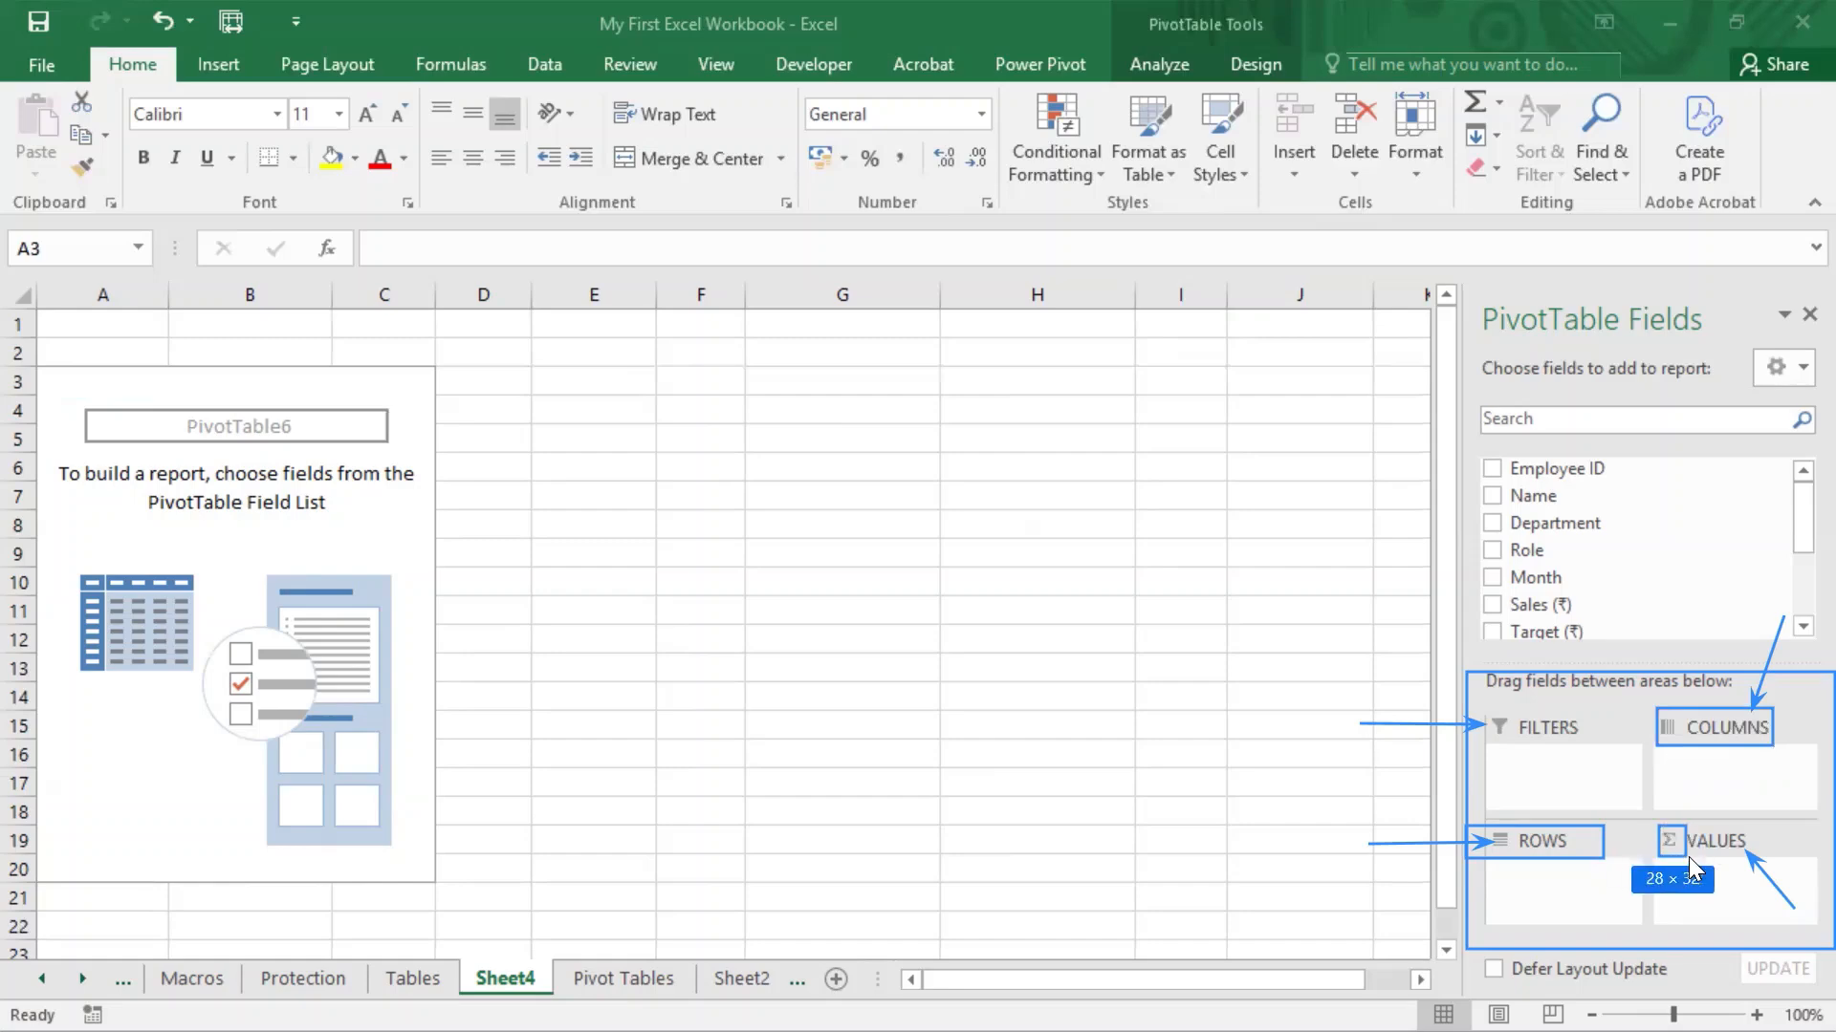
pyautogui.moveTo(1688, 856); pyautogui.dragTo(1792, 856)
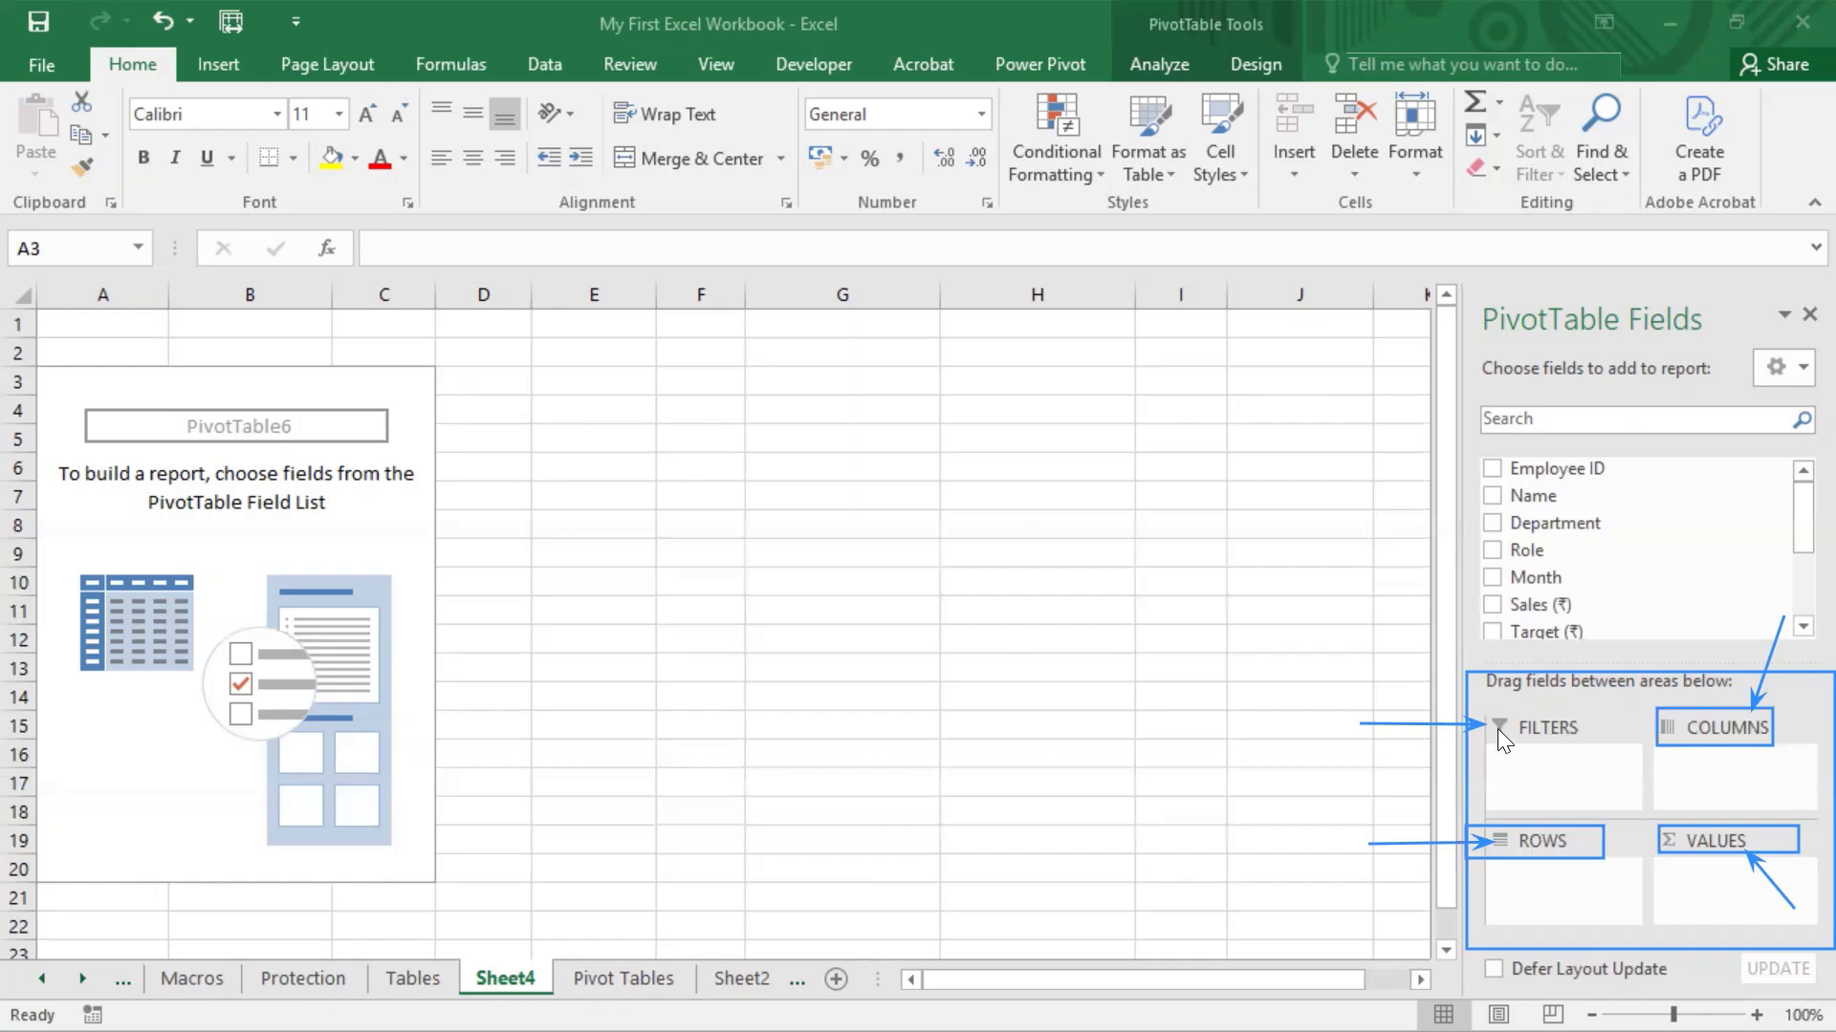
pyautogui.moveTo(1476, 704)
pyautogui.mouseDown()
pyautogui.moveTo(1486, 765)
pyautogui.moveTo(1572, 829)
pyautogui.moveTo(1649, 819)
pyautogui.mouseUp()
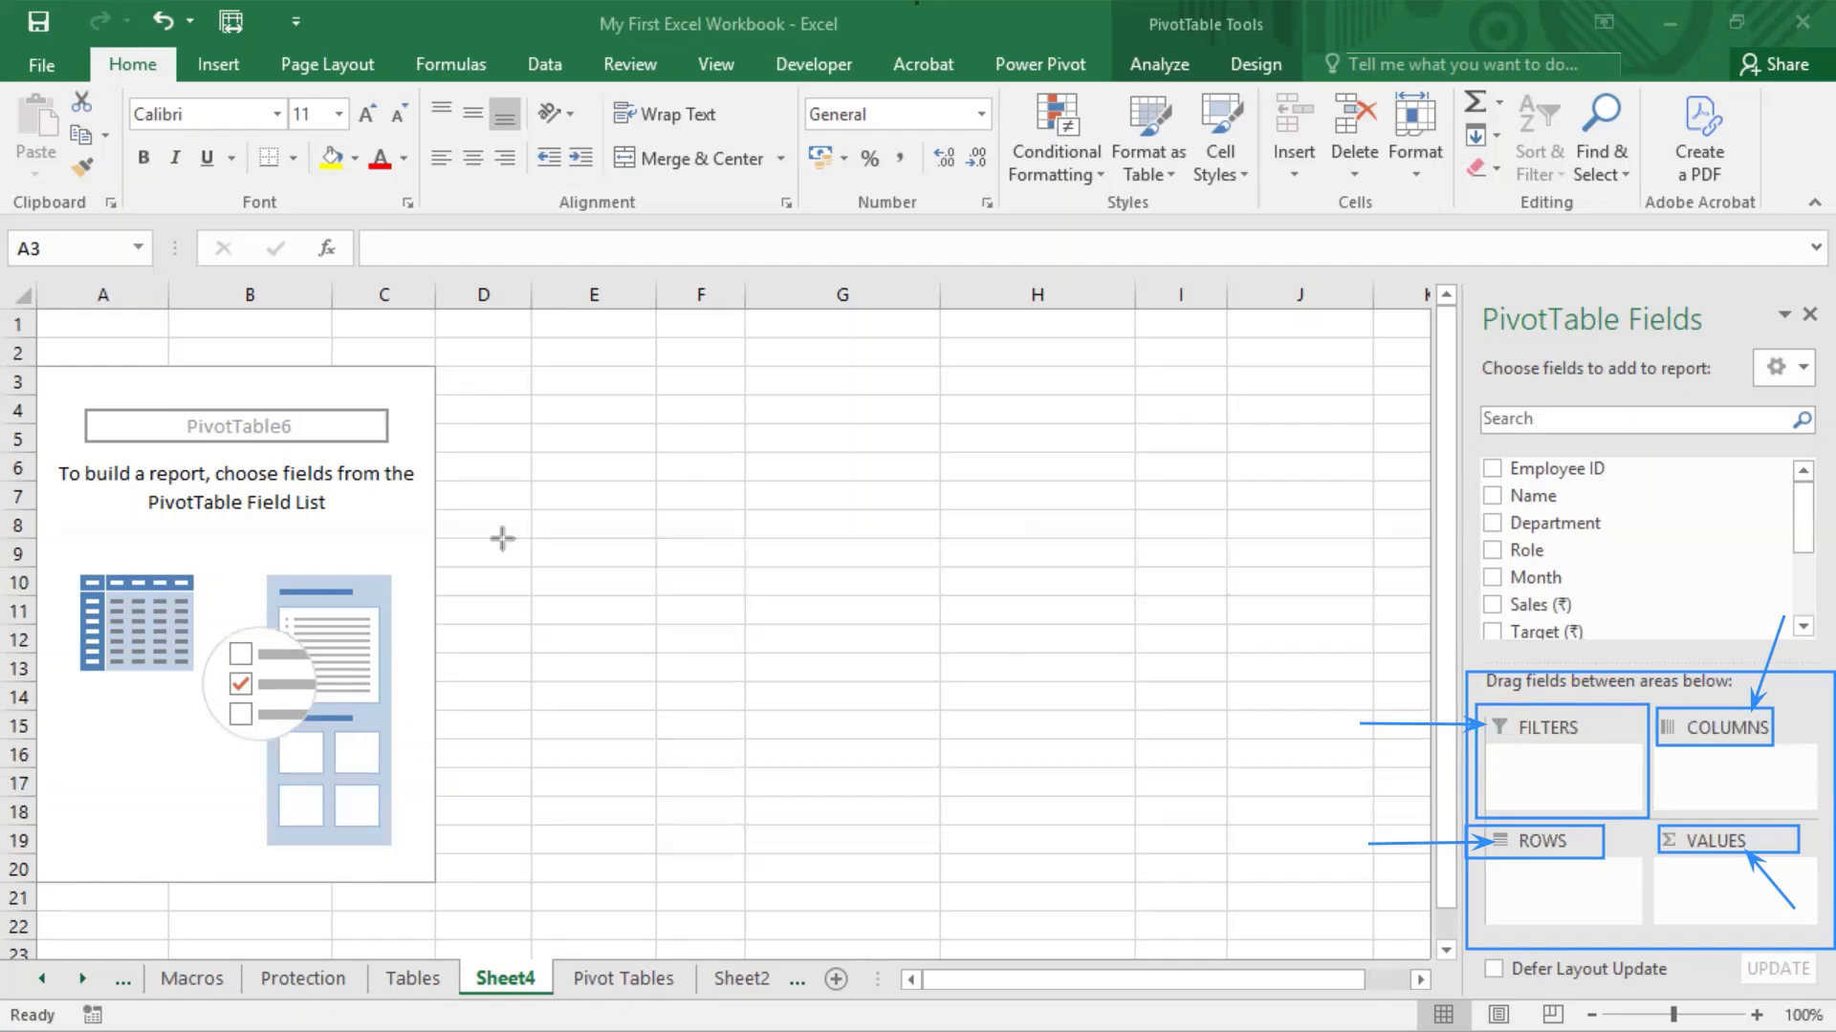
# Step: Include the Department and Sales (₹) fields in the pivot table report, and deselect both again
pyautogui.click(1547, 523)
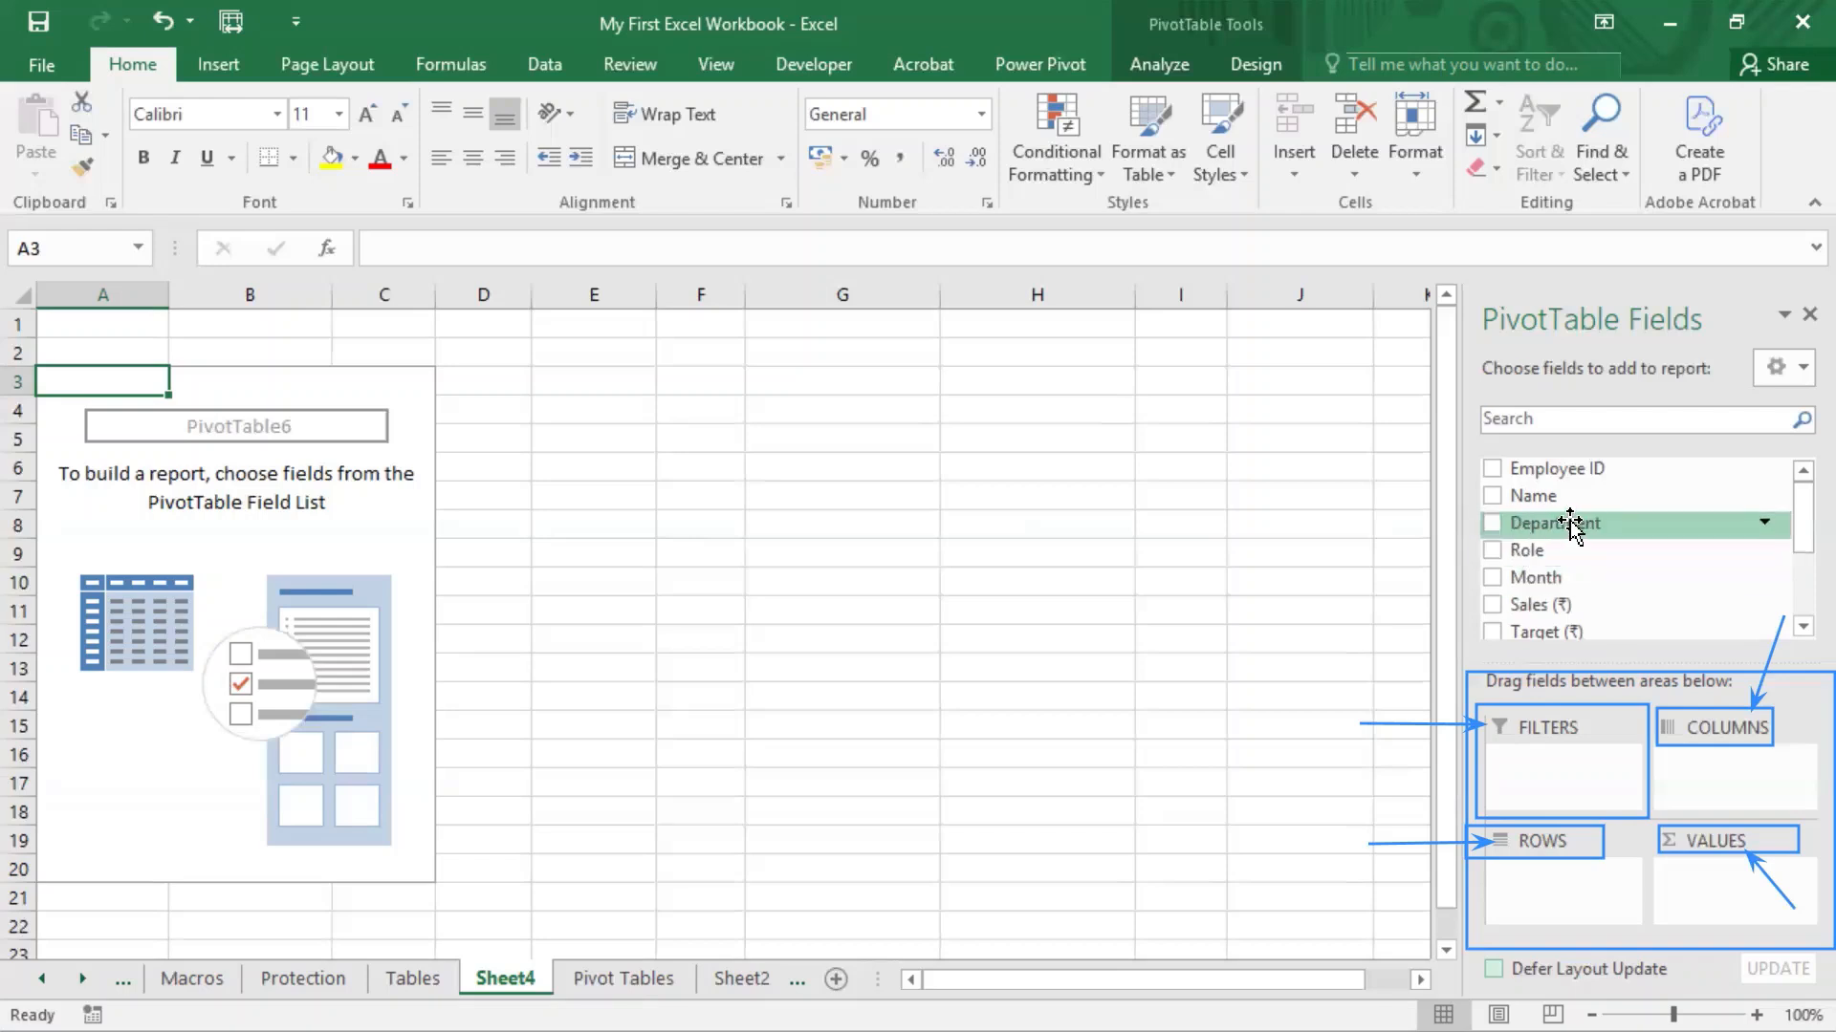
pyautogui.click(1494, 524)
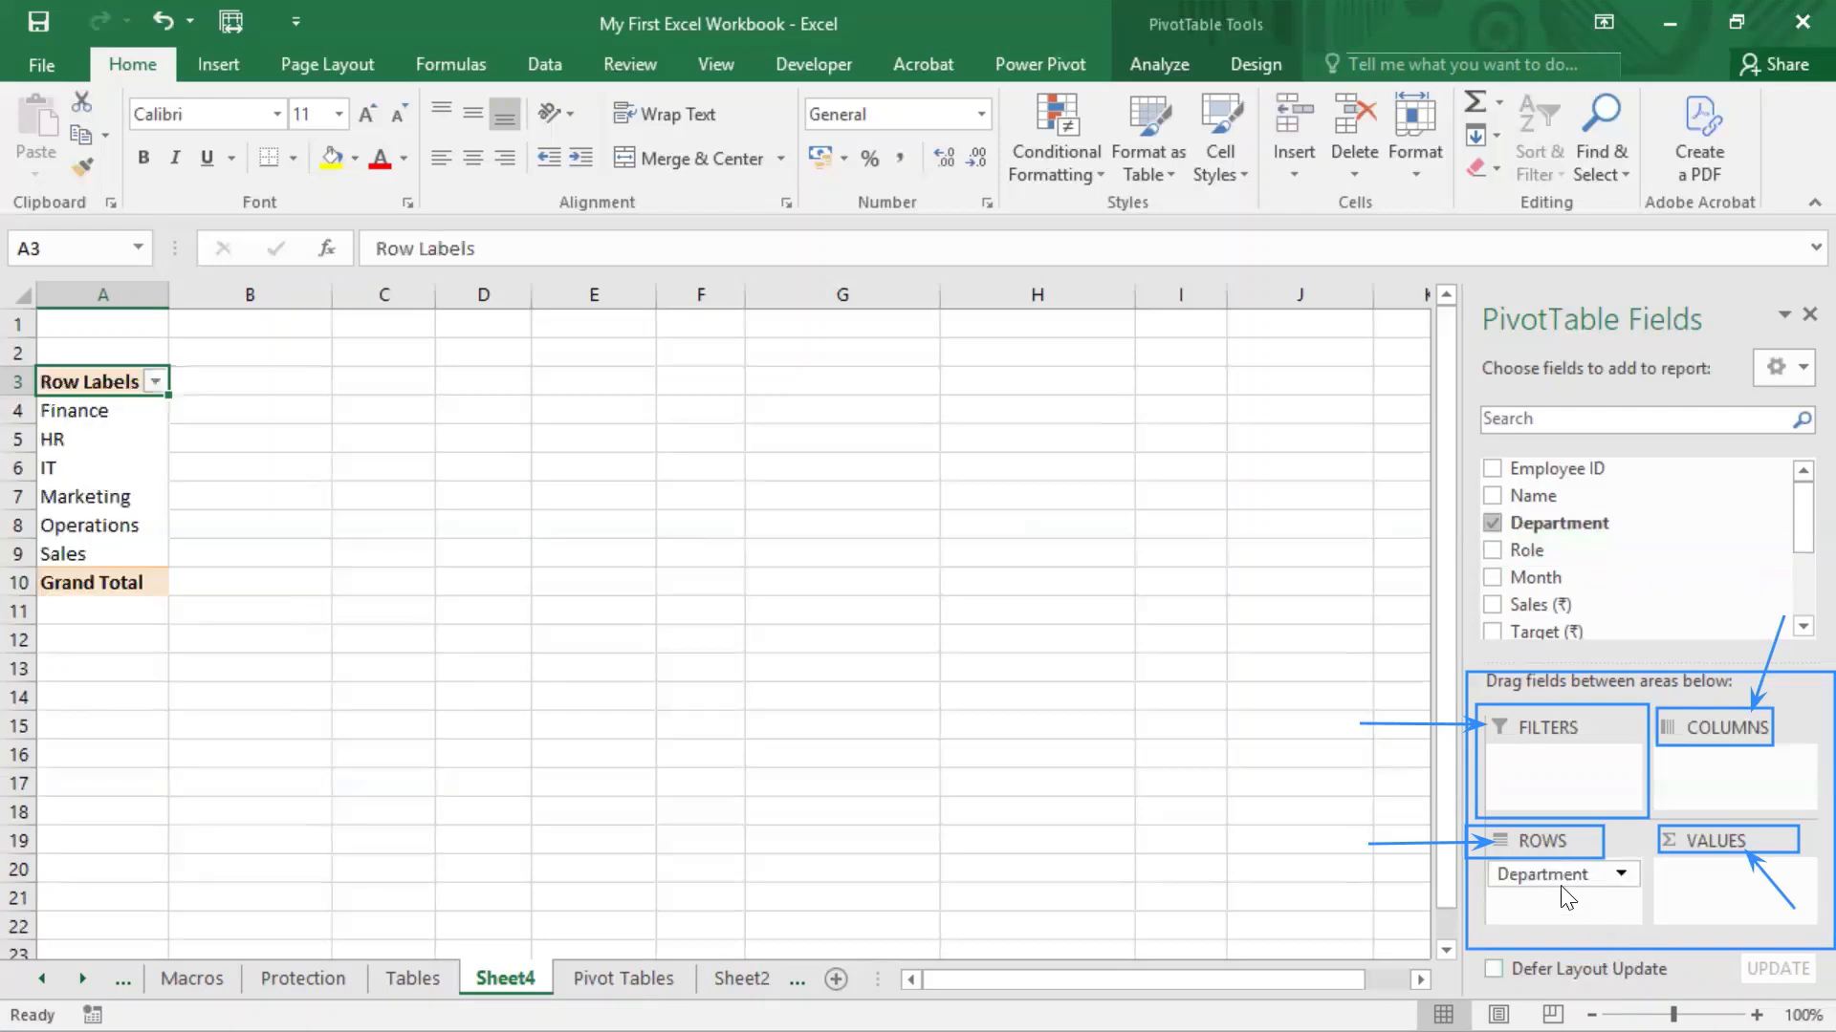
pyautogui.click(1489, 606)
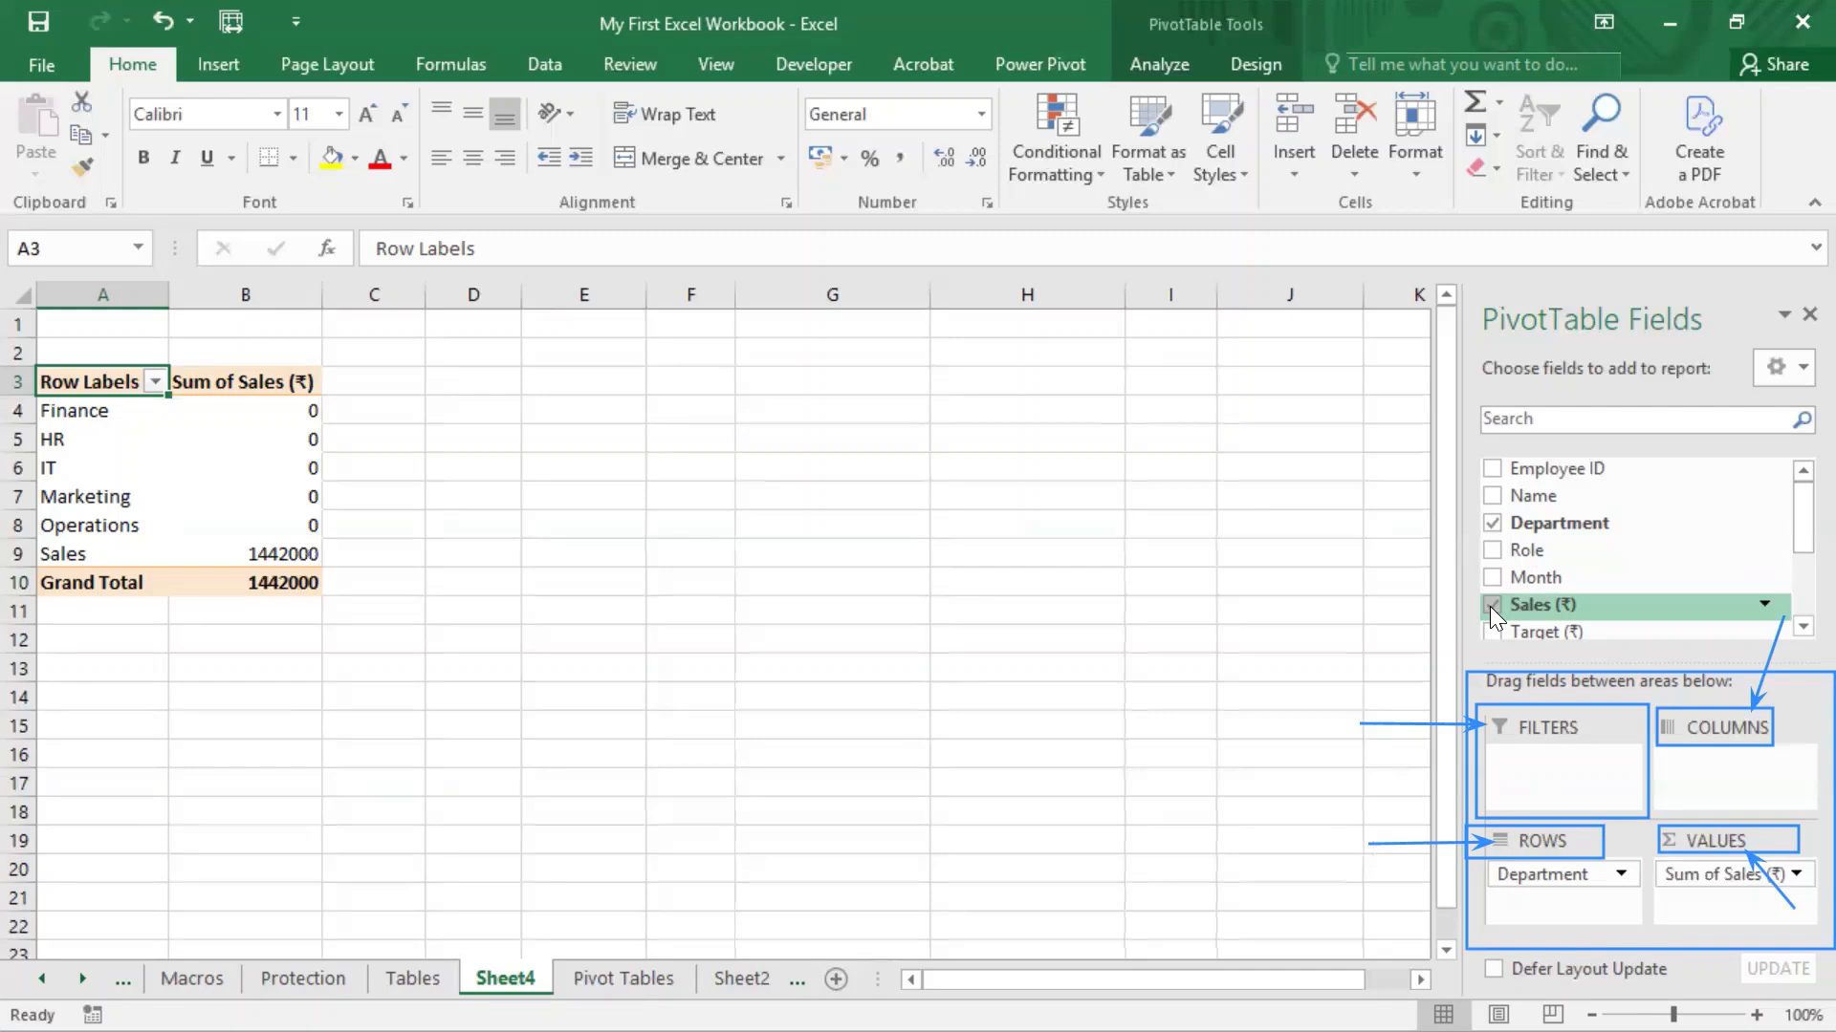
pyautogui.click(1490, 606)
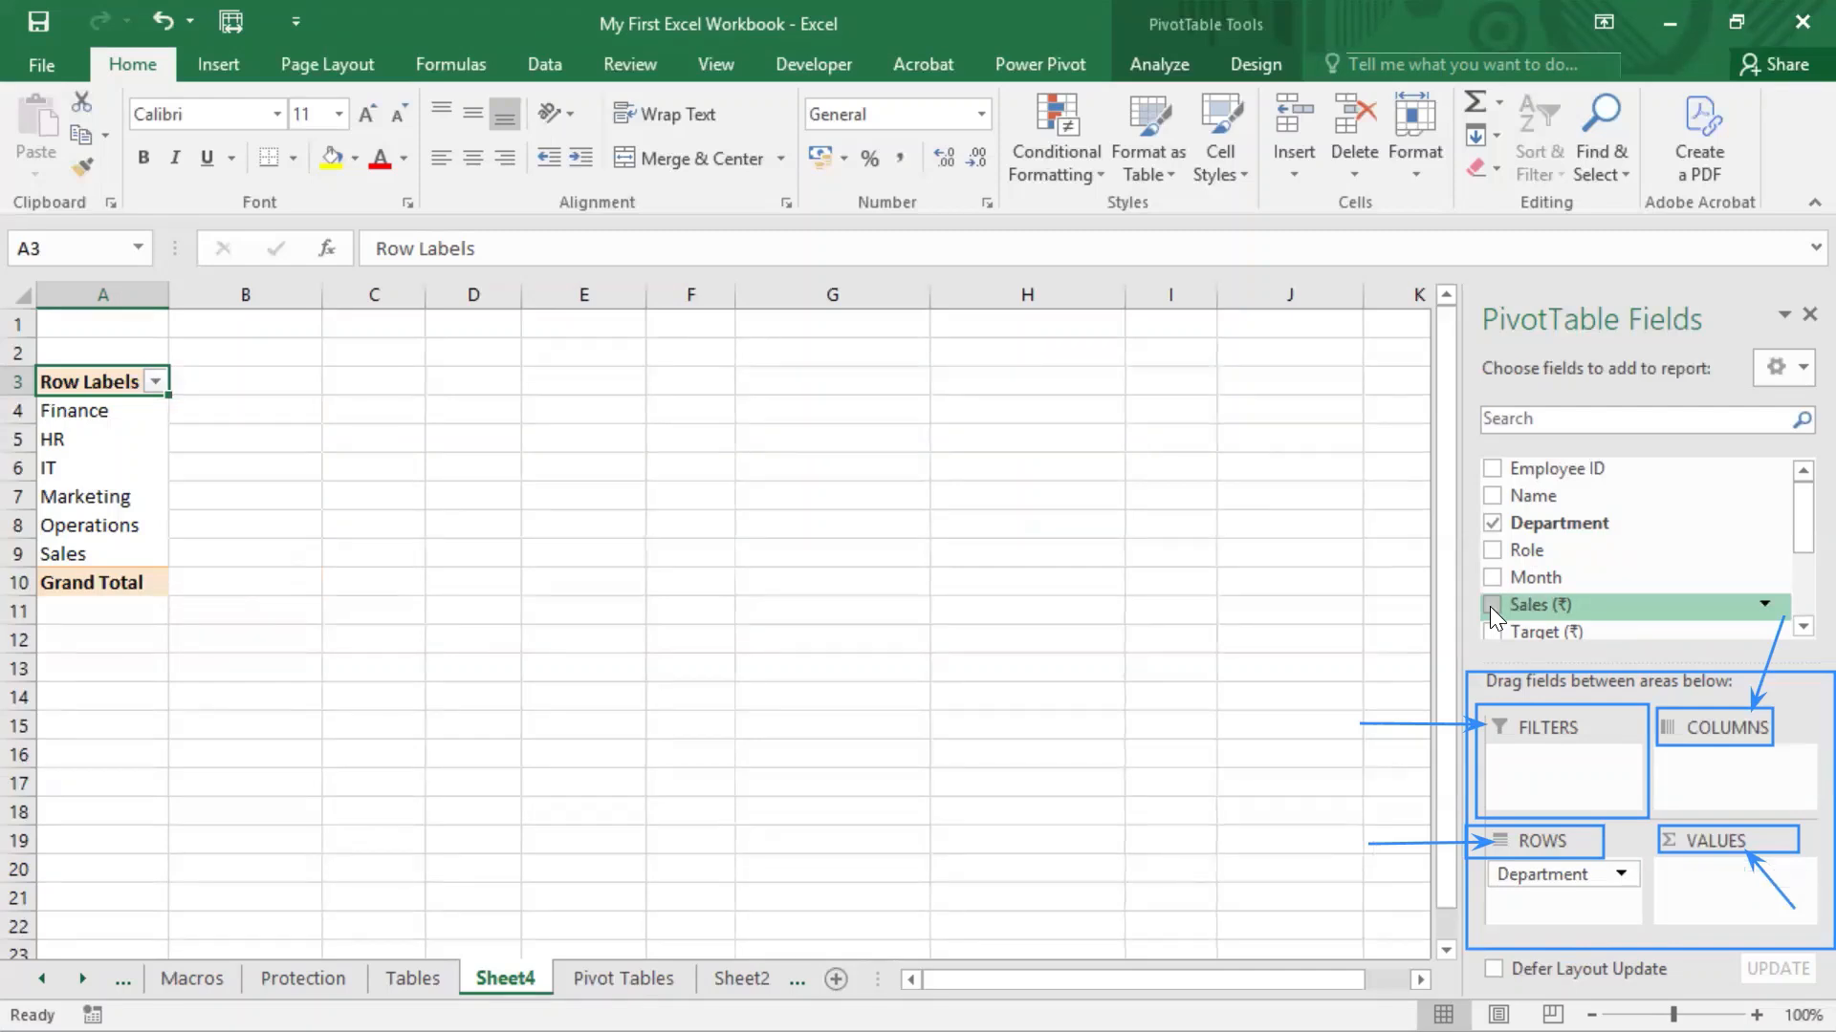
pyautogui.click(1487, 528)
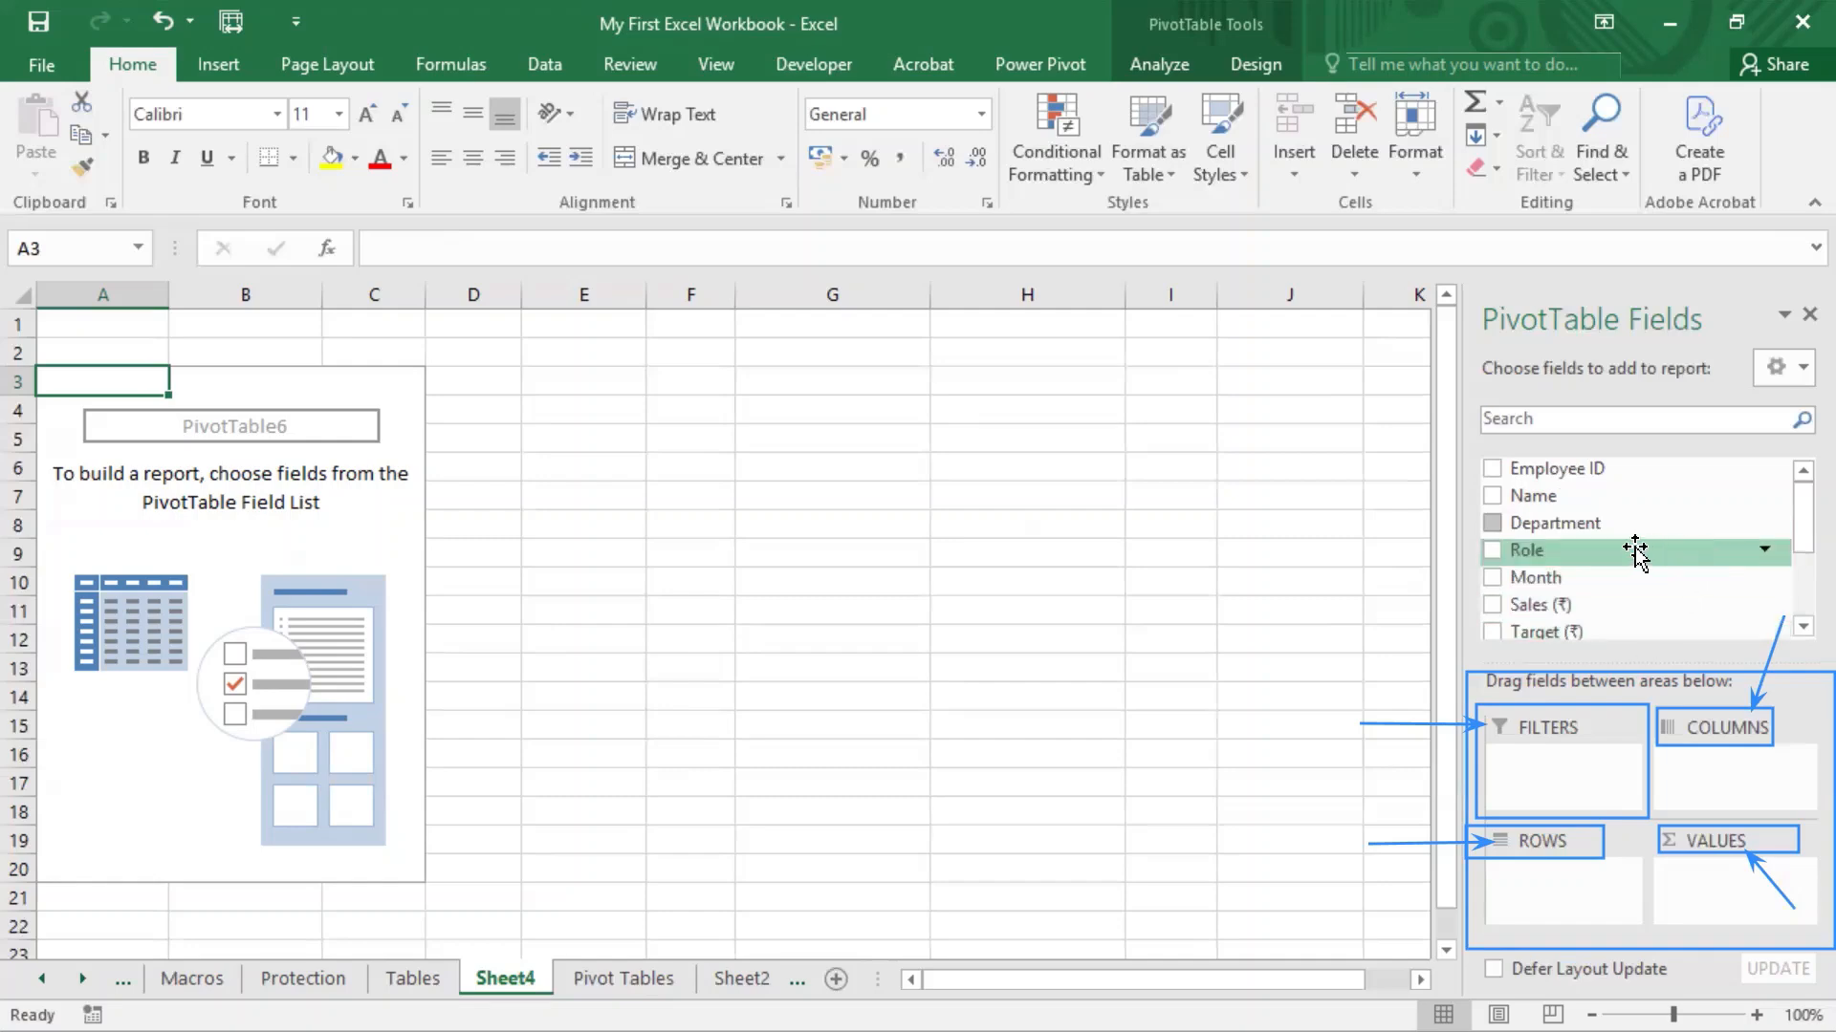
# Step: Place the Department field in the Rows area of the pivot table
pyautogui.moveTo(1574, 520); pyautogui.dragTo(1573, 890)
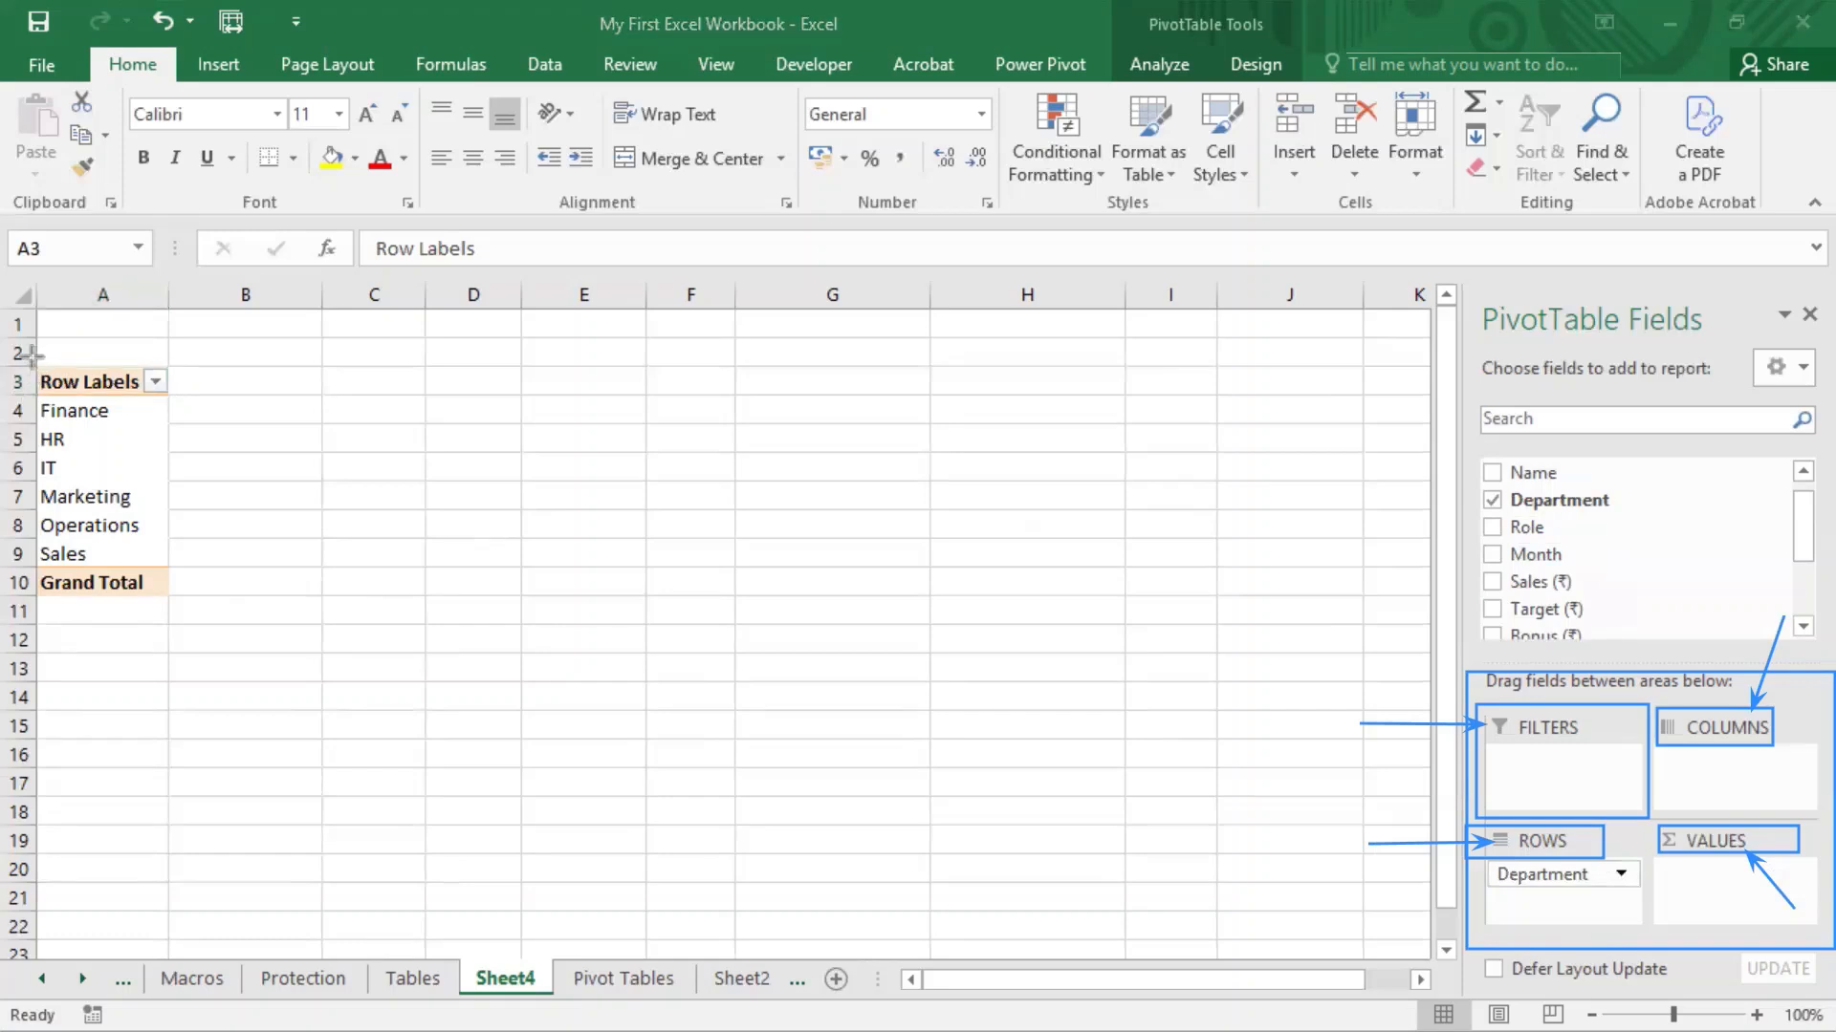
pyautogui.moveTo(31, 355)
pyautogui.mouseDown()
pyautogui.moveTo(103, 604)
pyautogui.moveTo(174, 603)
pyautogui.mouseUp()
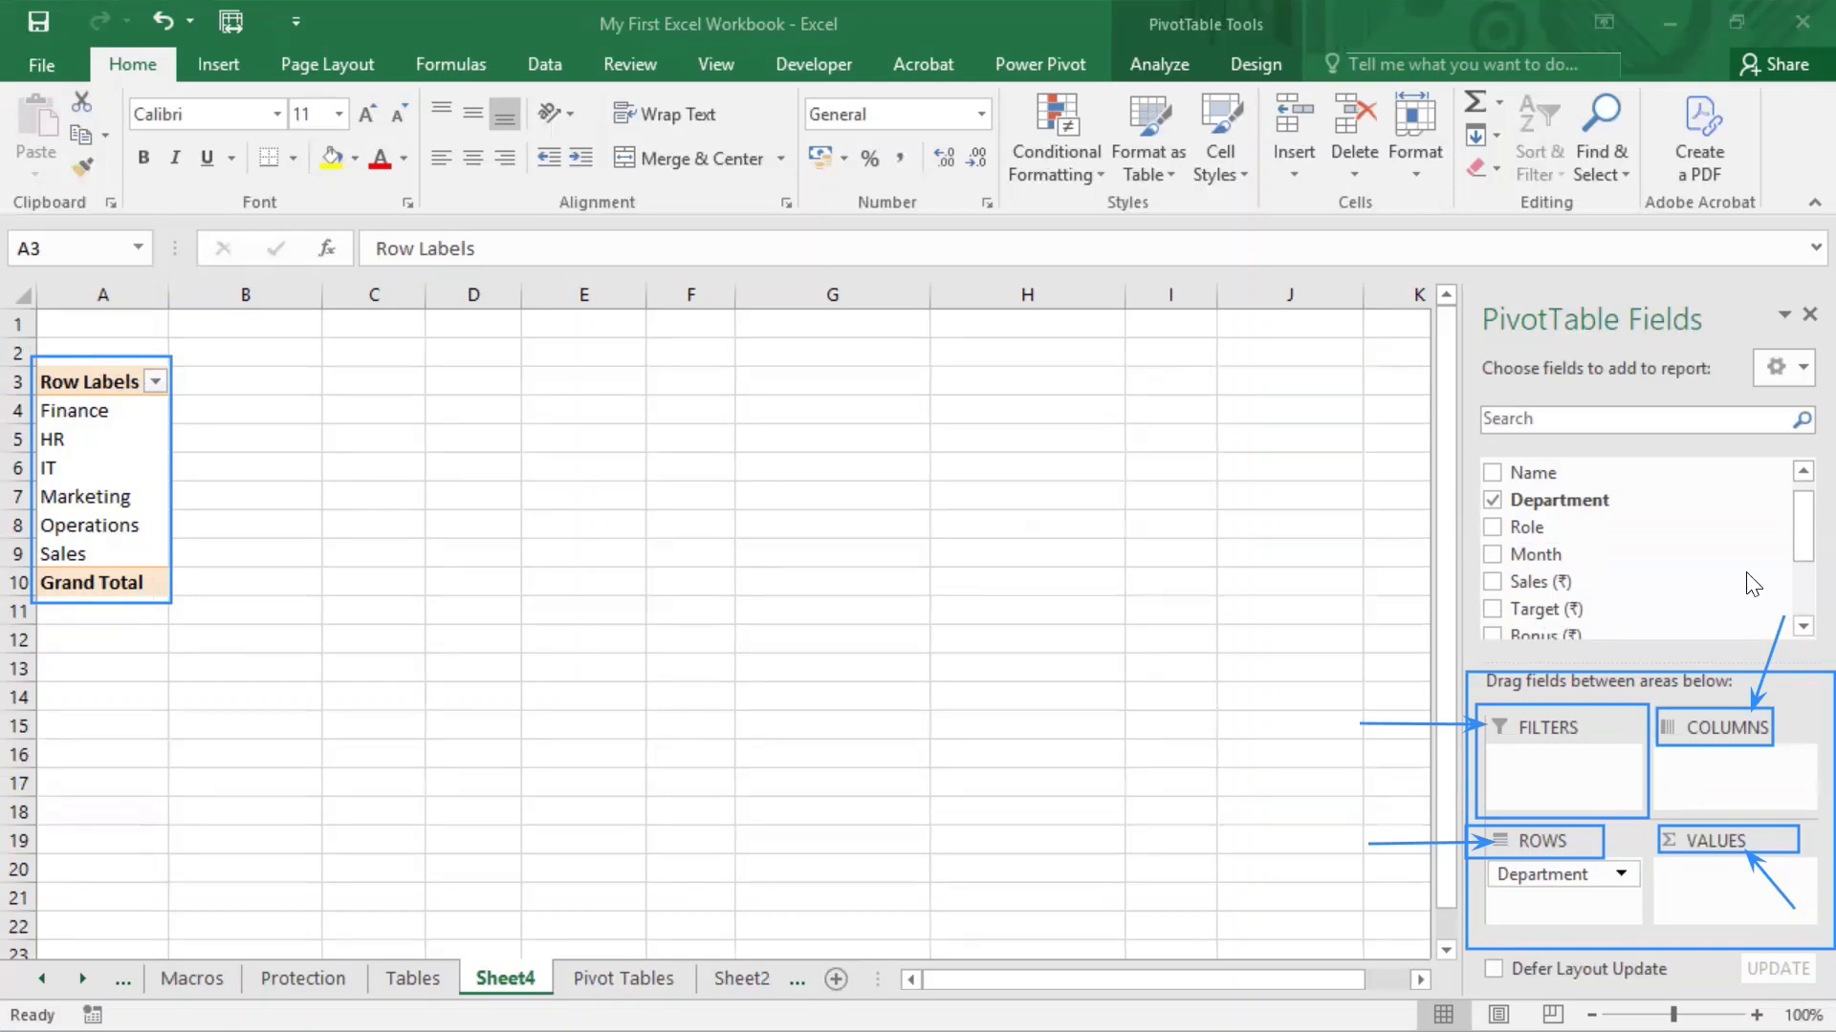
# Step: Add the Name field beneath Department in the Rows area
pyautogui.click(1530, 477)
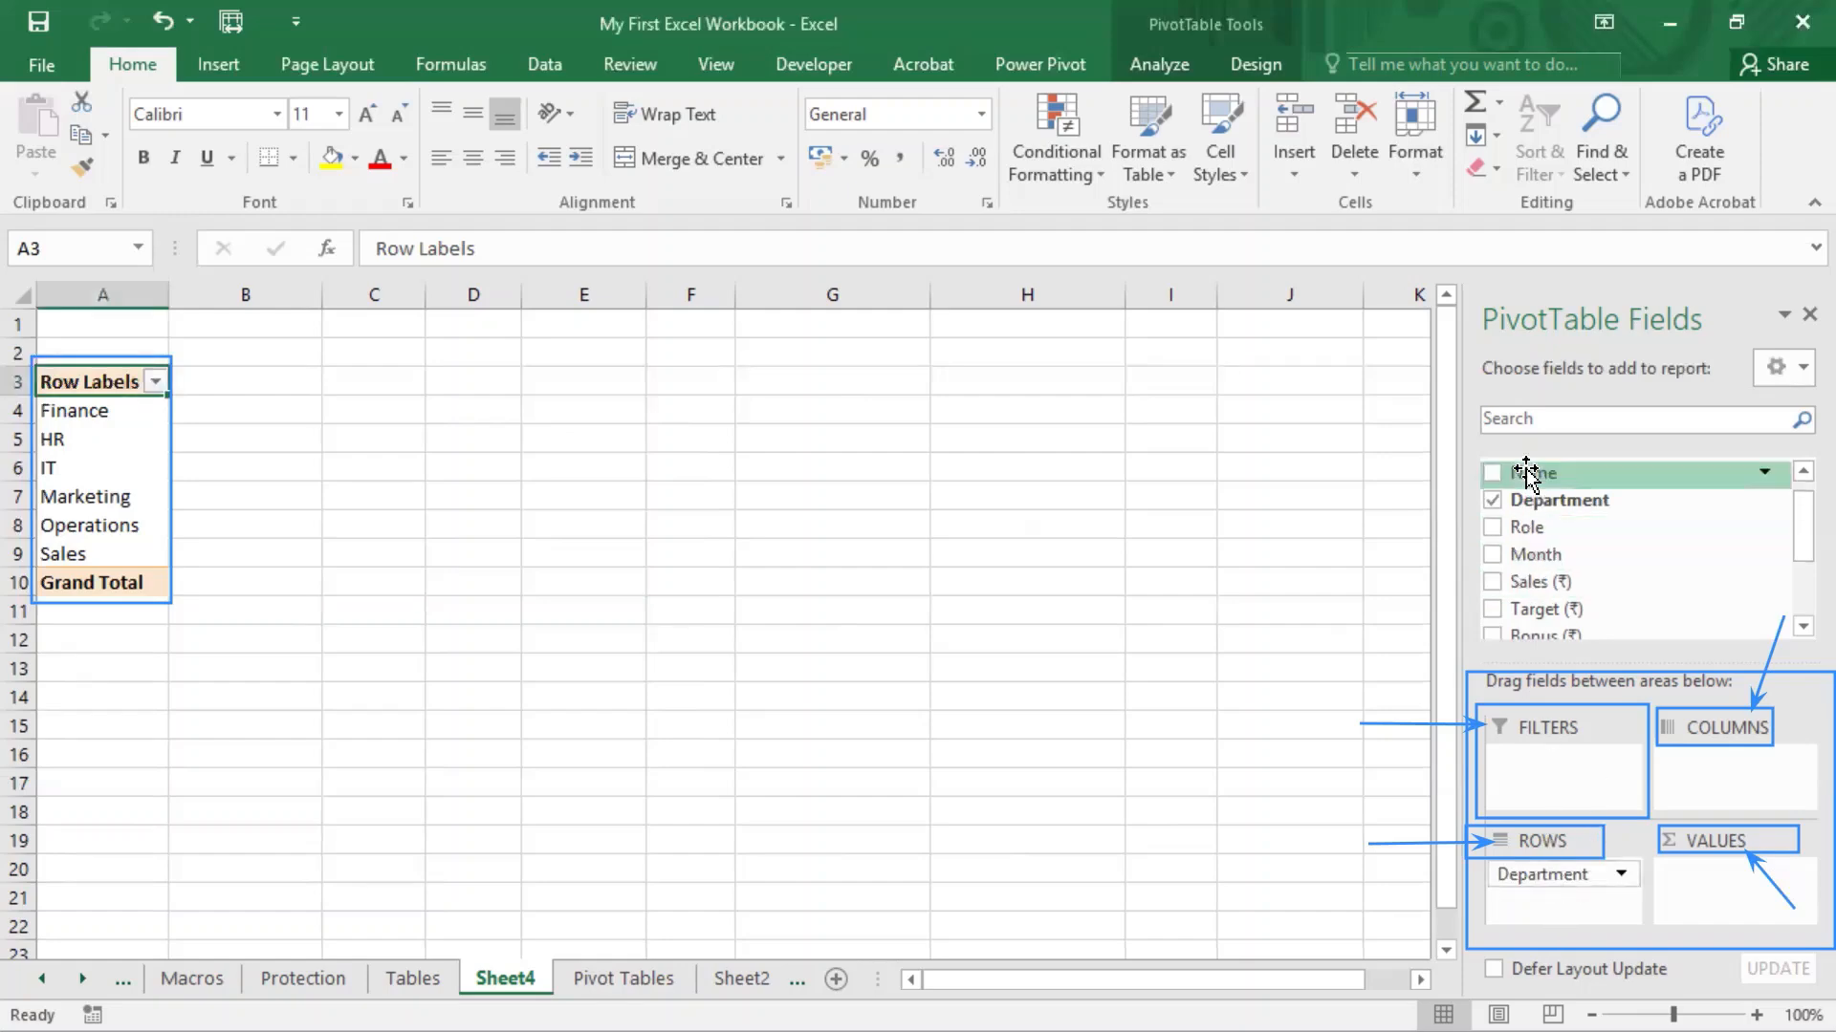
pyautogui.moveTo(1526, 477)
pyautogui.mouseDown()
pyautogui.moveTo(1585, 658)
pyautogui.moveTo(1610, 875)
pyautogui.moveTo(1559, 604)
pyautogui.moveTo(1576, 497)
pyautogui.moveTo(1606, 749)
pyautogui.moveTo(1598, 929)
pyautogui.moveTo(1559, 909)
pyautogui.mouseUp()
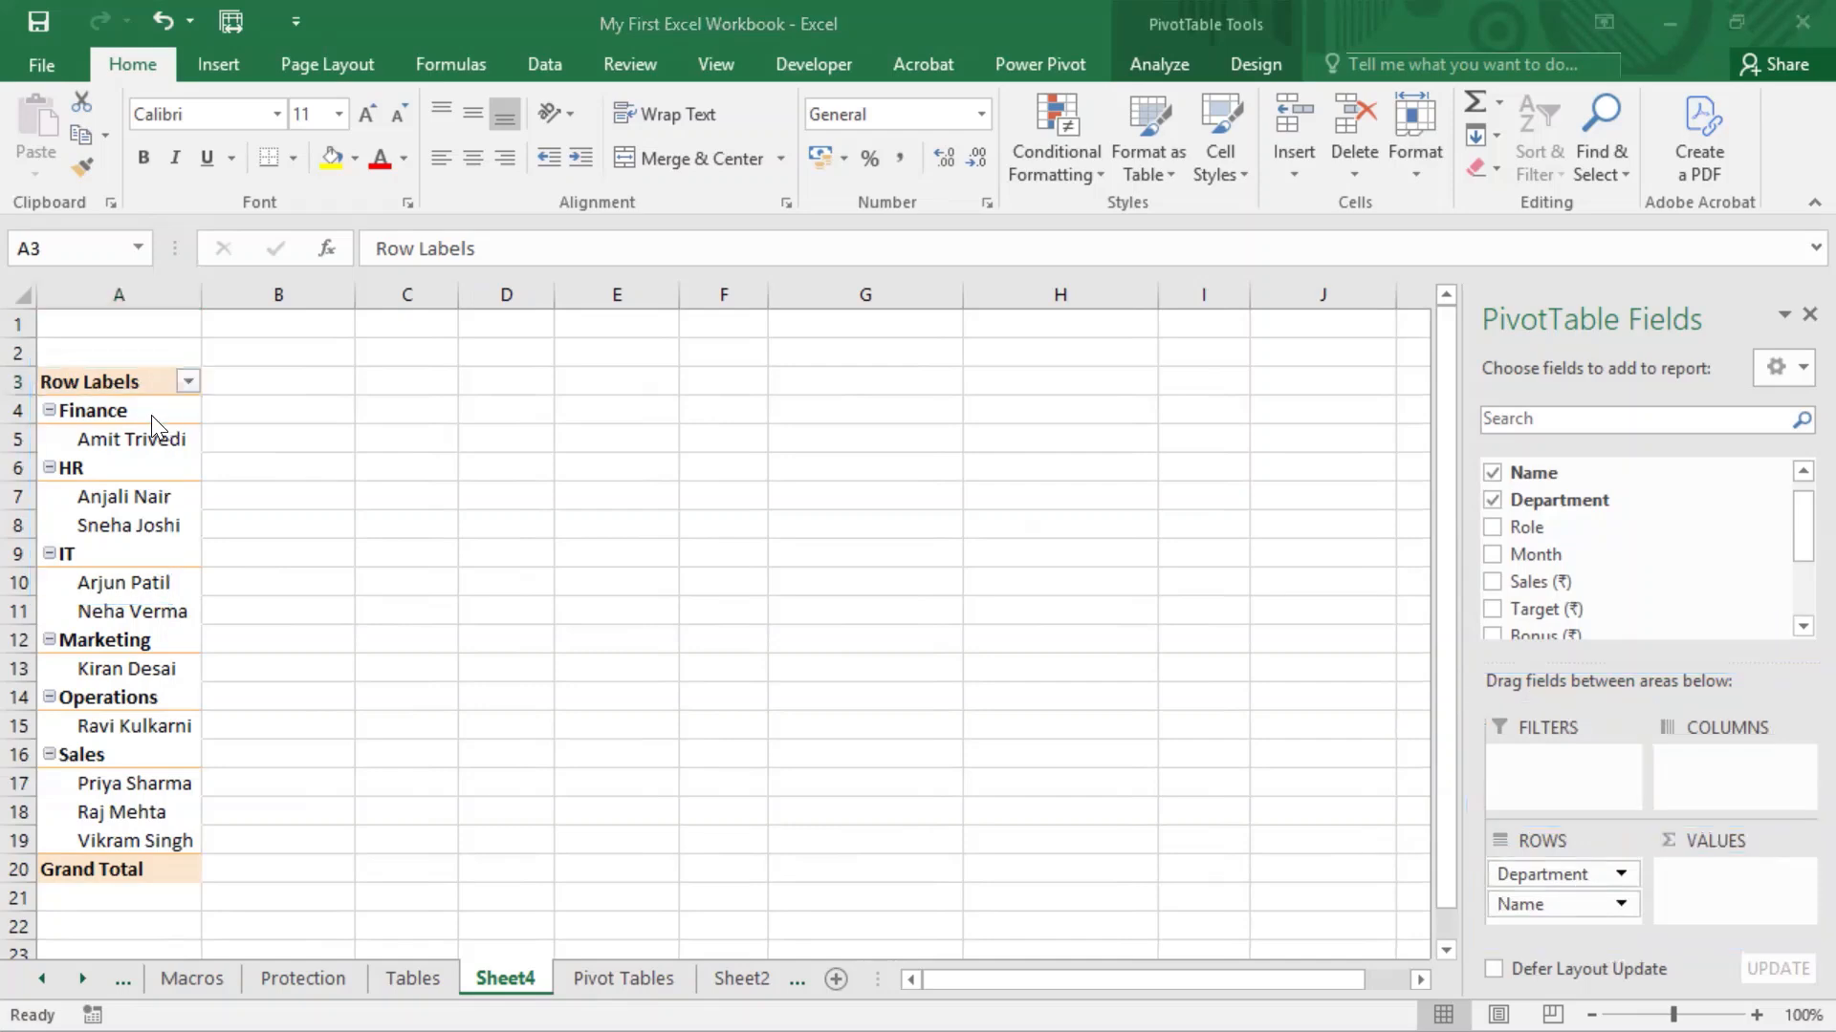
# Step: Examine how the employee names are grouped under departments such as Finance, HR and Sales in the row labels
pyautogui.click(133, 442)
pyautogui.click(312, 459)
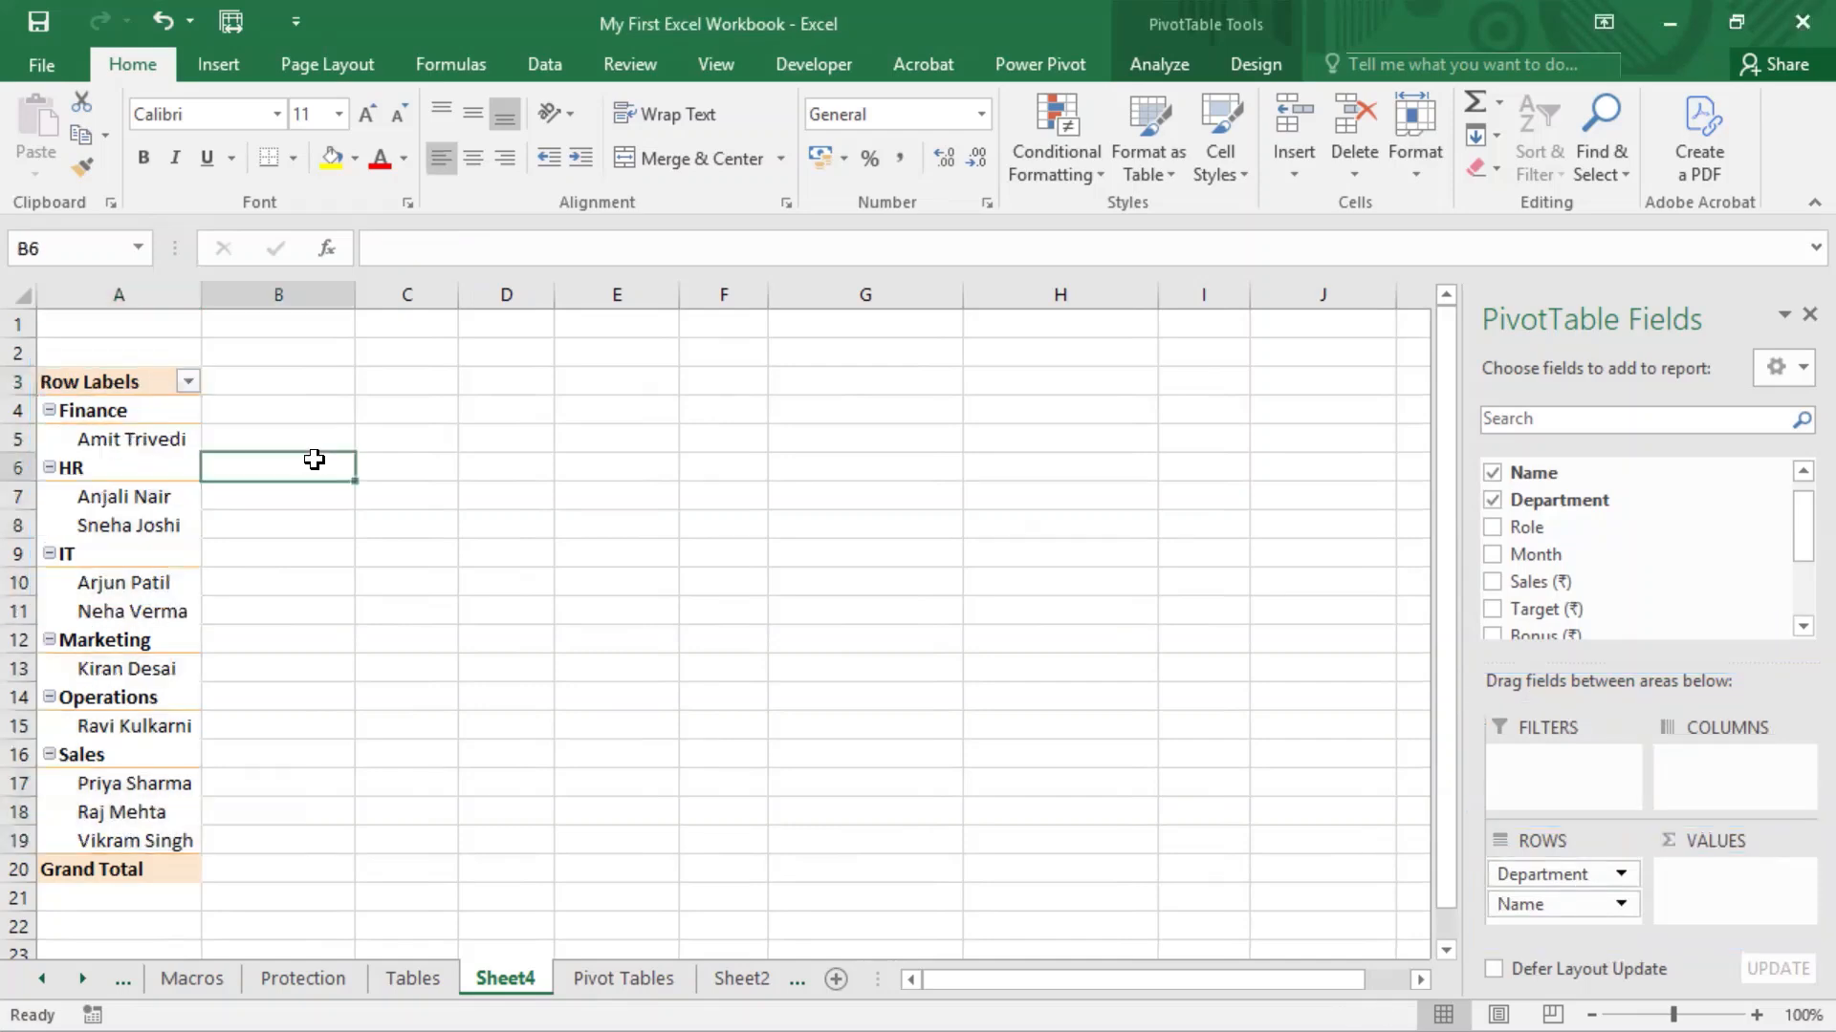
pyautogui.click(109, 442)
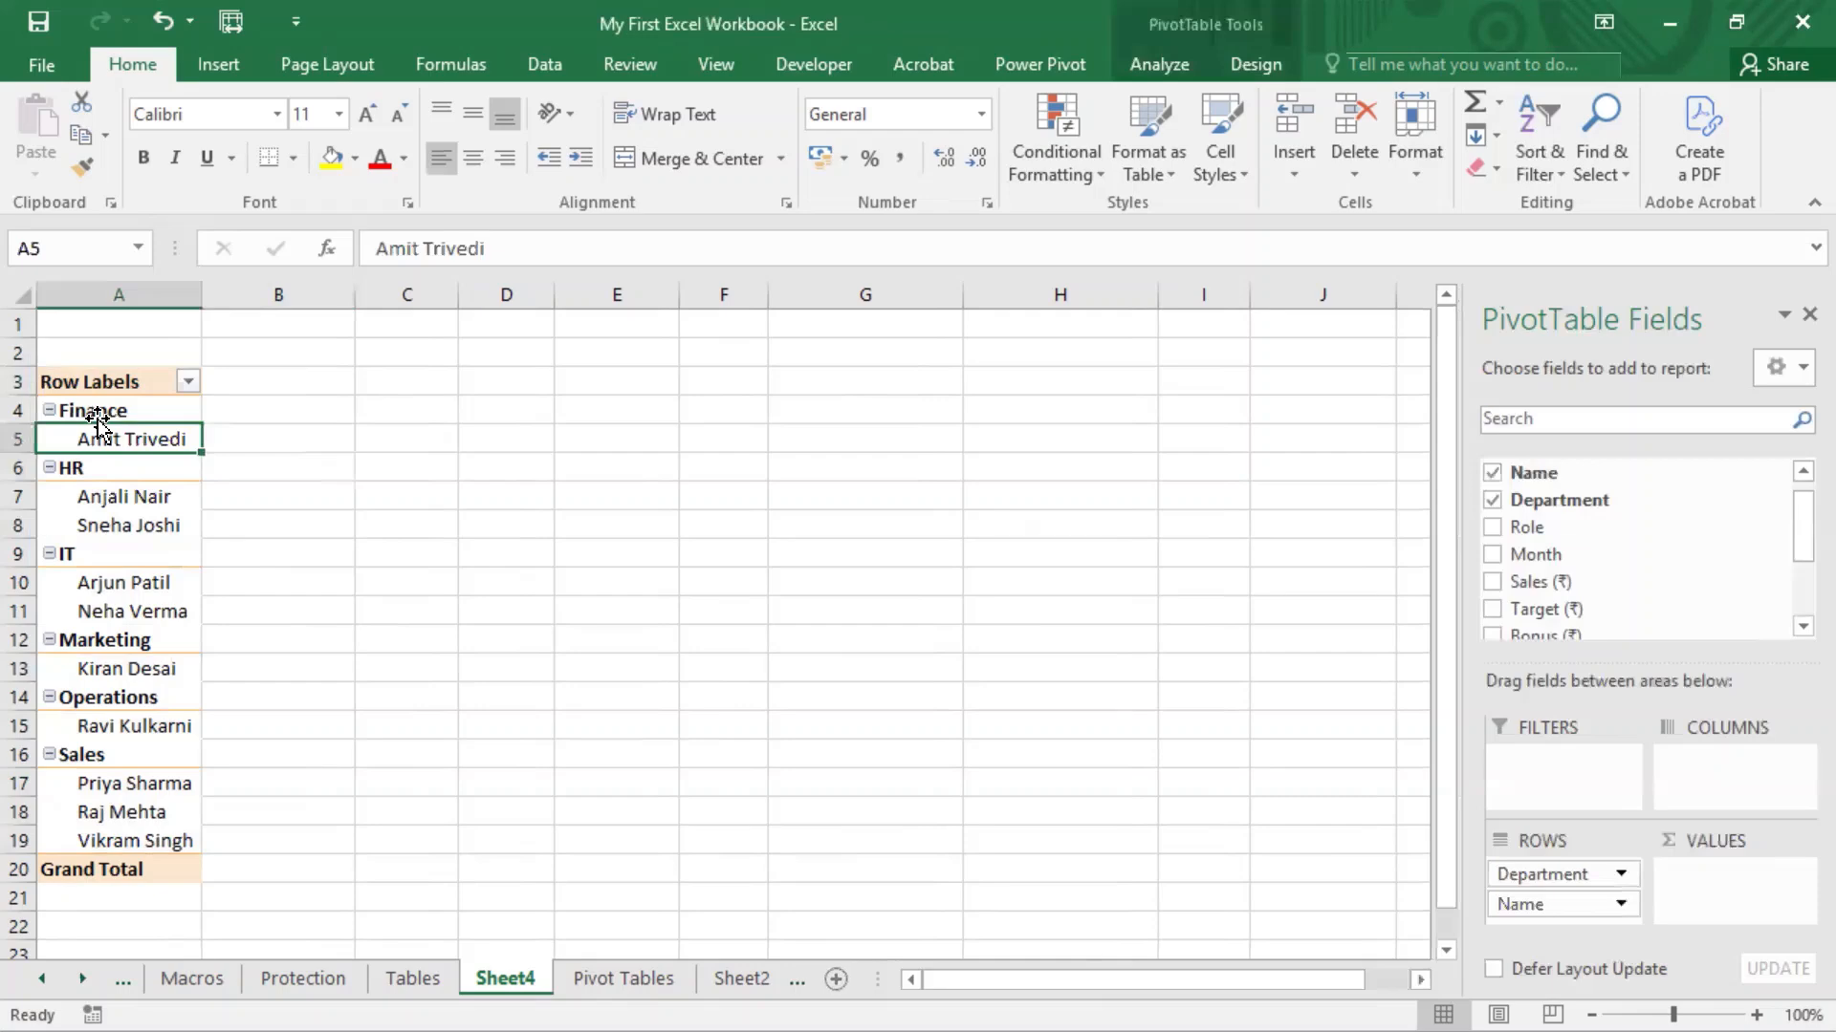
pyautogui.moveTo(121, 496); pyautogui.dragTo(107, 513)
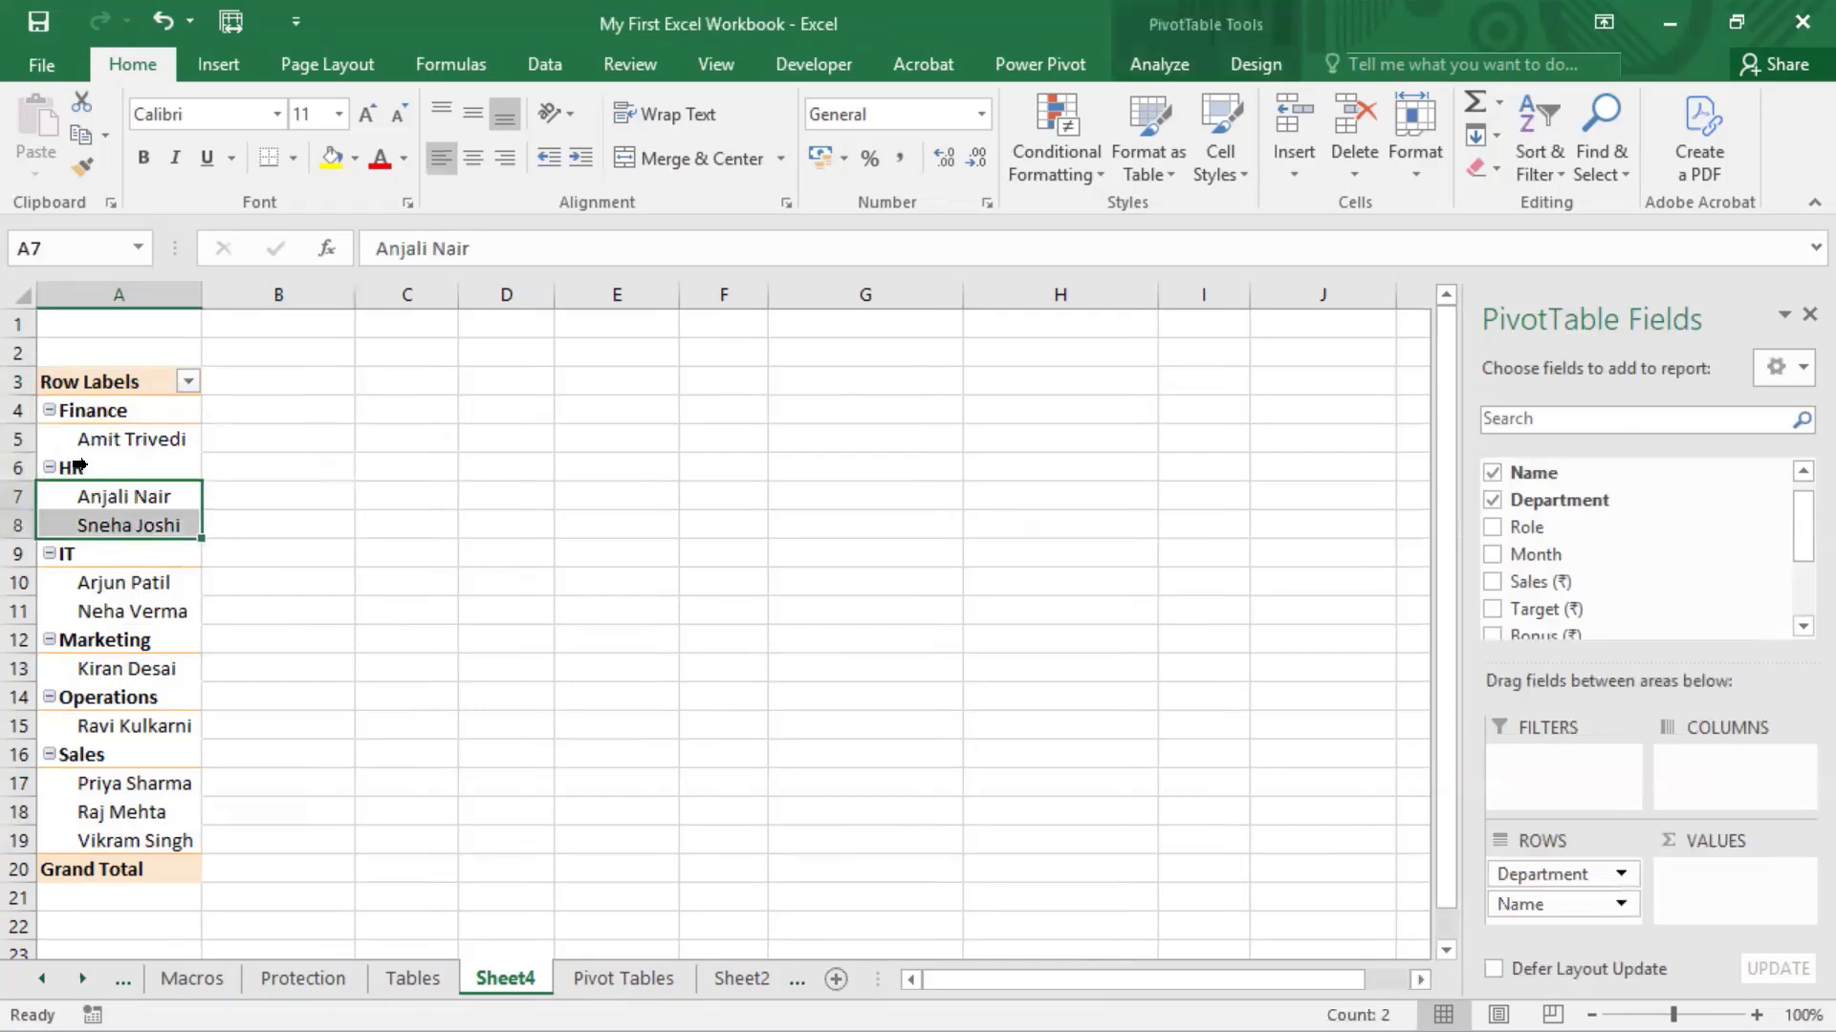
pyautogui.moveTo(119, 784); pyautogui.dragTo(123, 830)
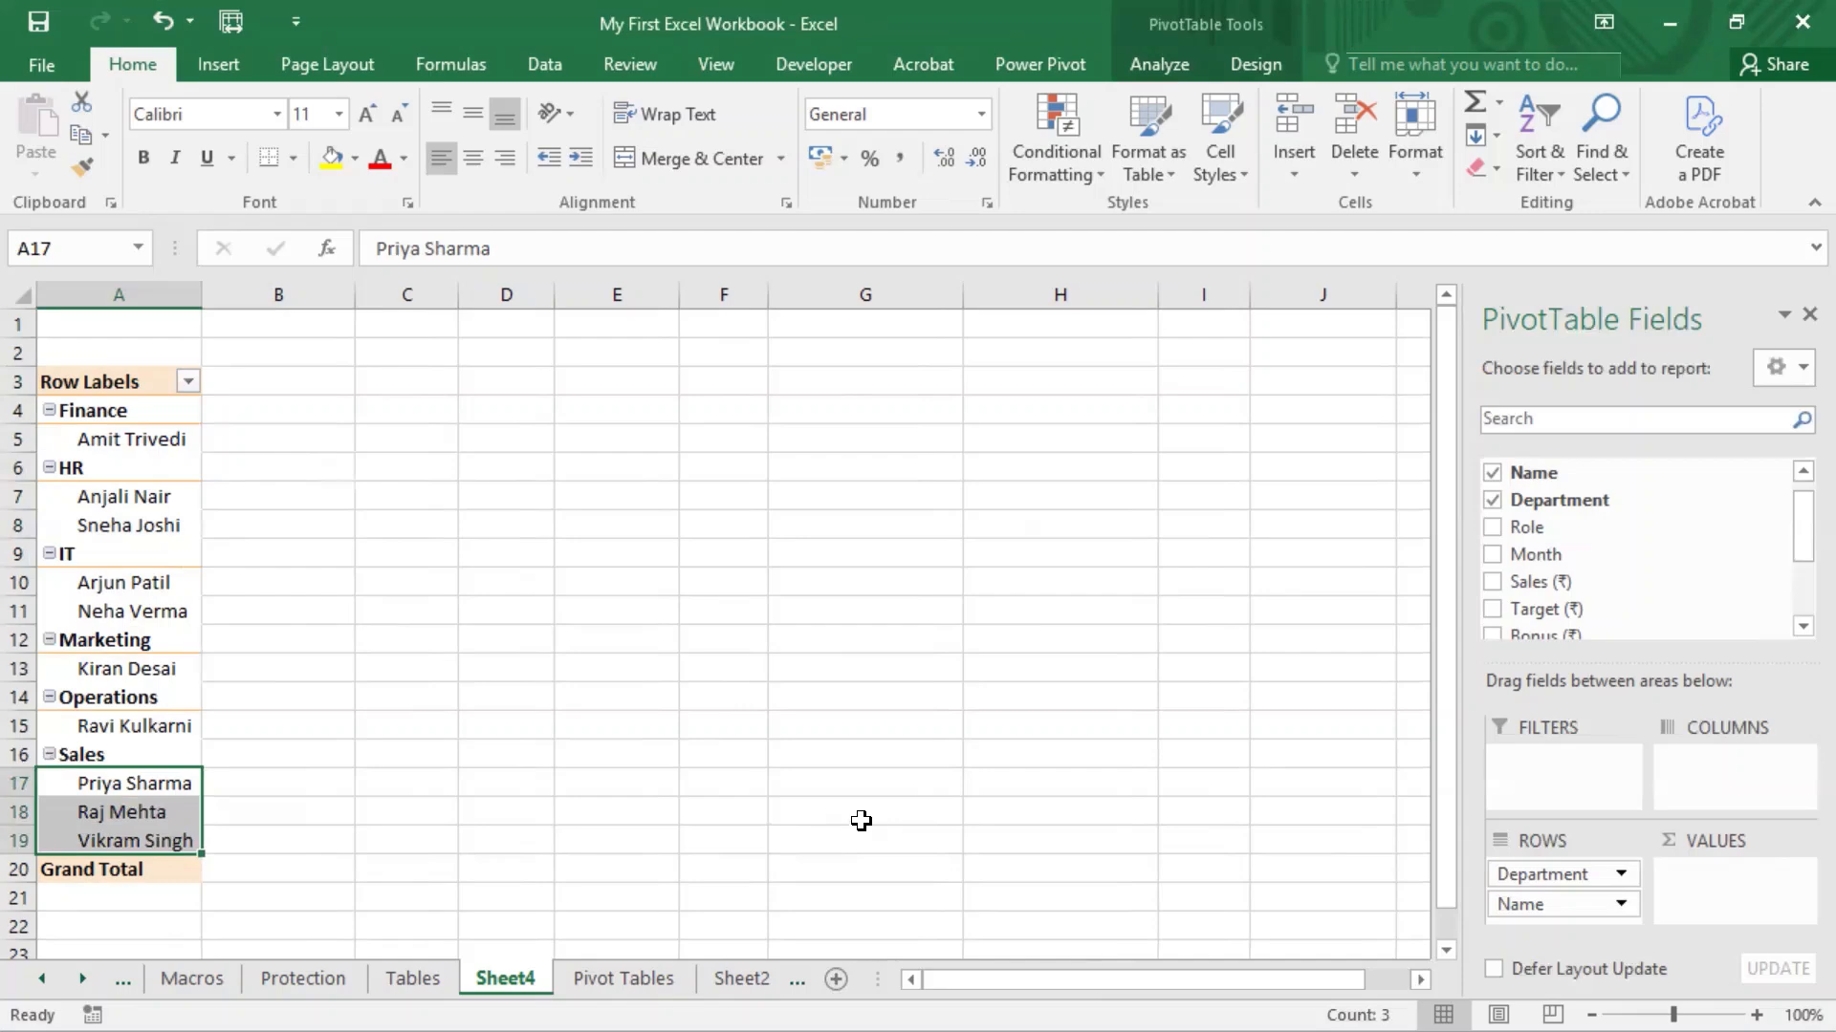
pyautogui.click(778, 2)
pyautogui.scroll(-2, 320, 423)
pyautogui.scroll(2, 320, 423)
pyautogui.click(318, 432)
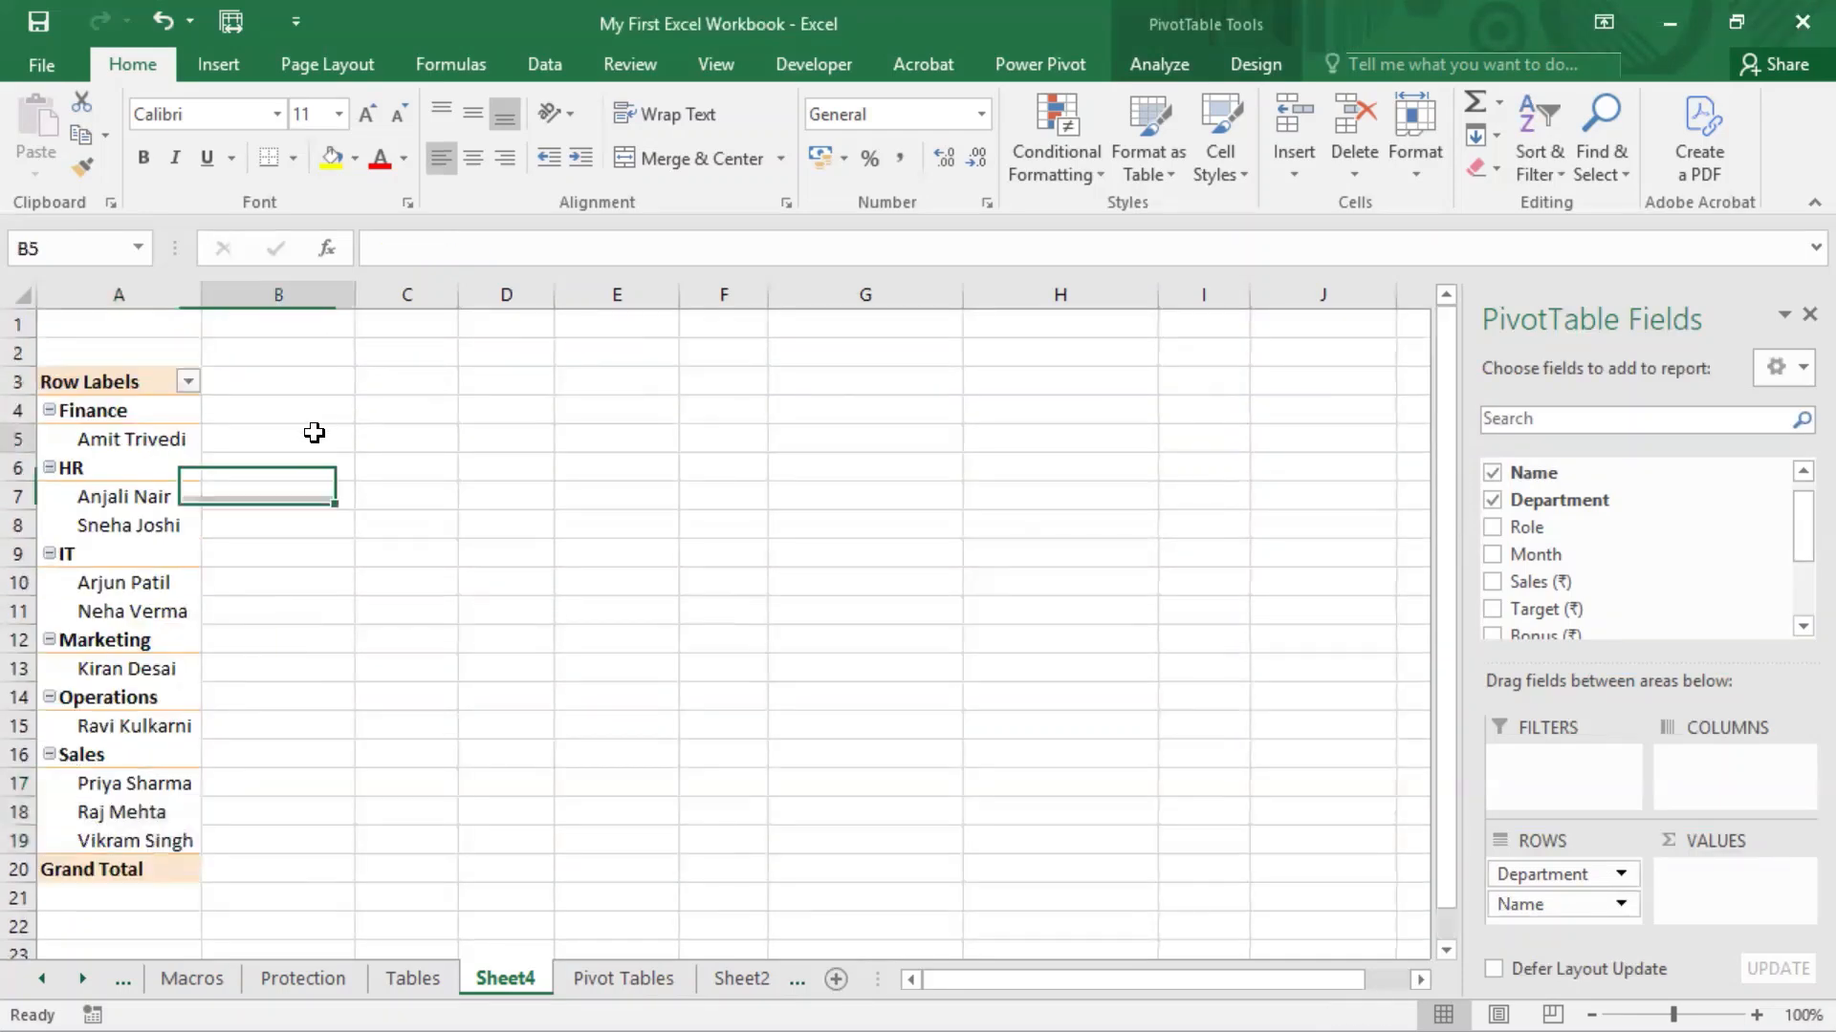
pyautogui.click(95, 468)
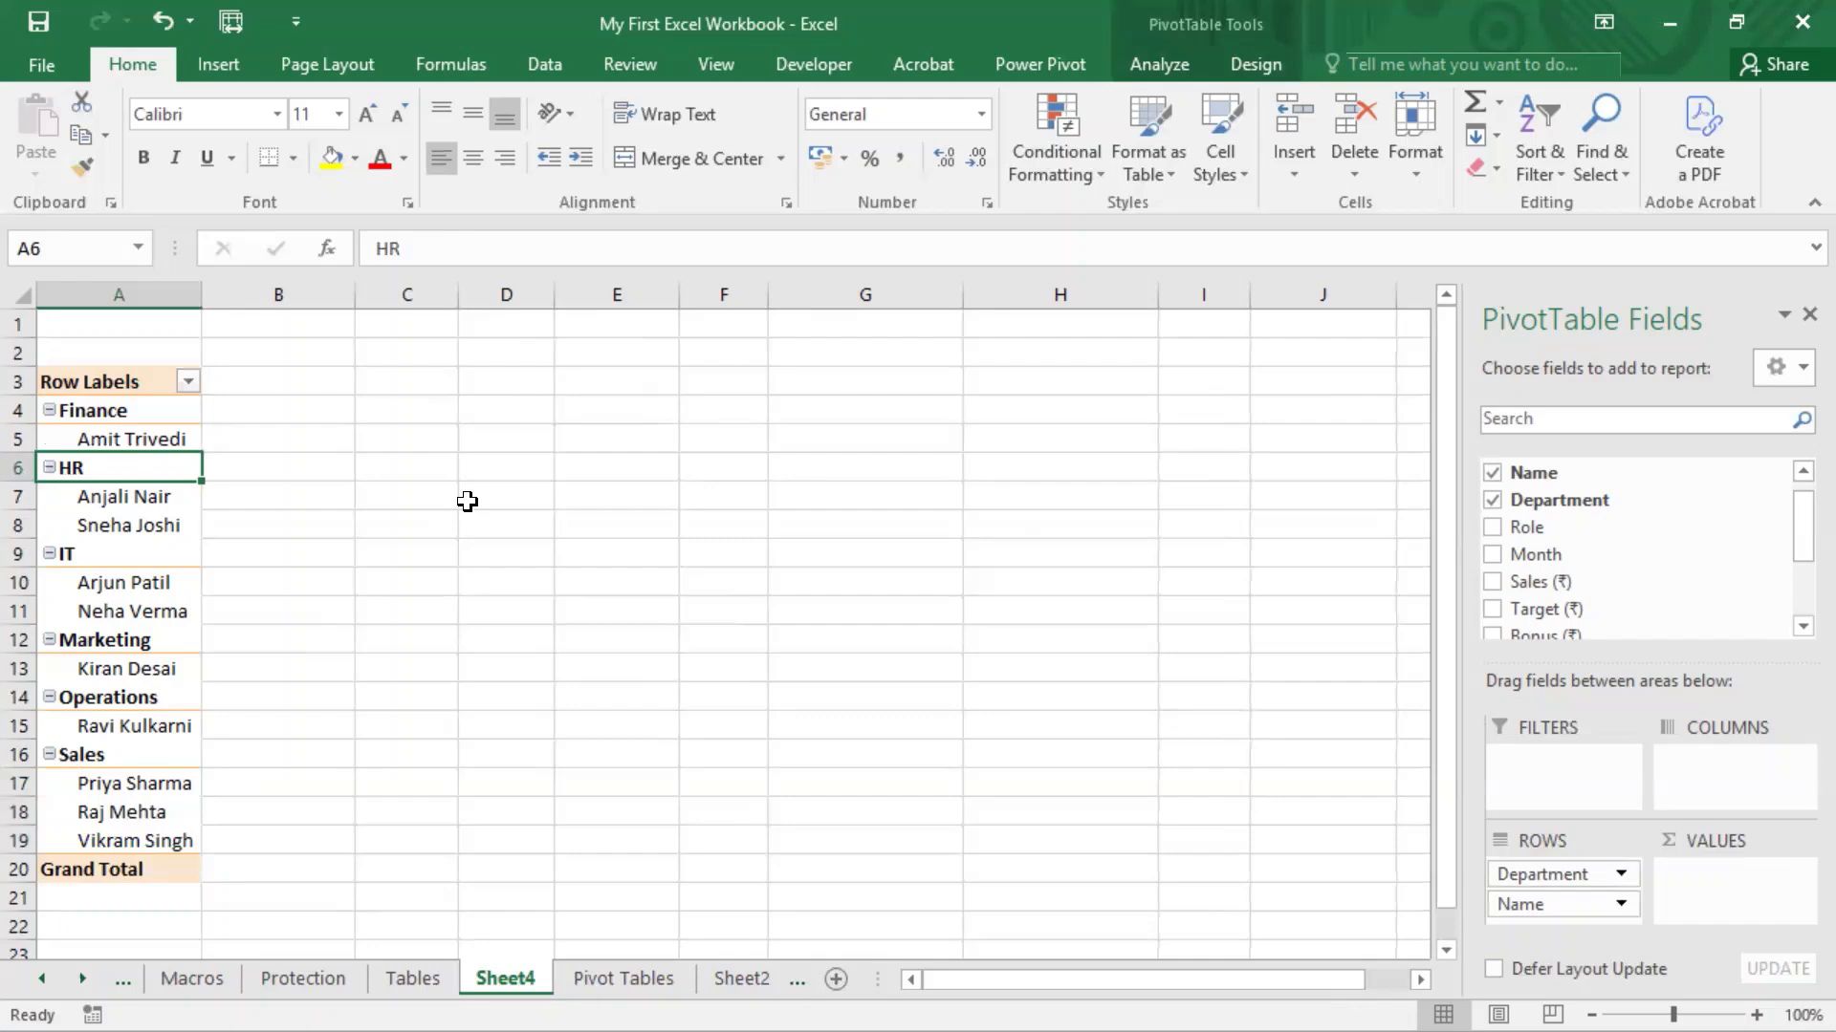
pyautogui.hotkey('alt', 'Tab')
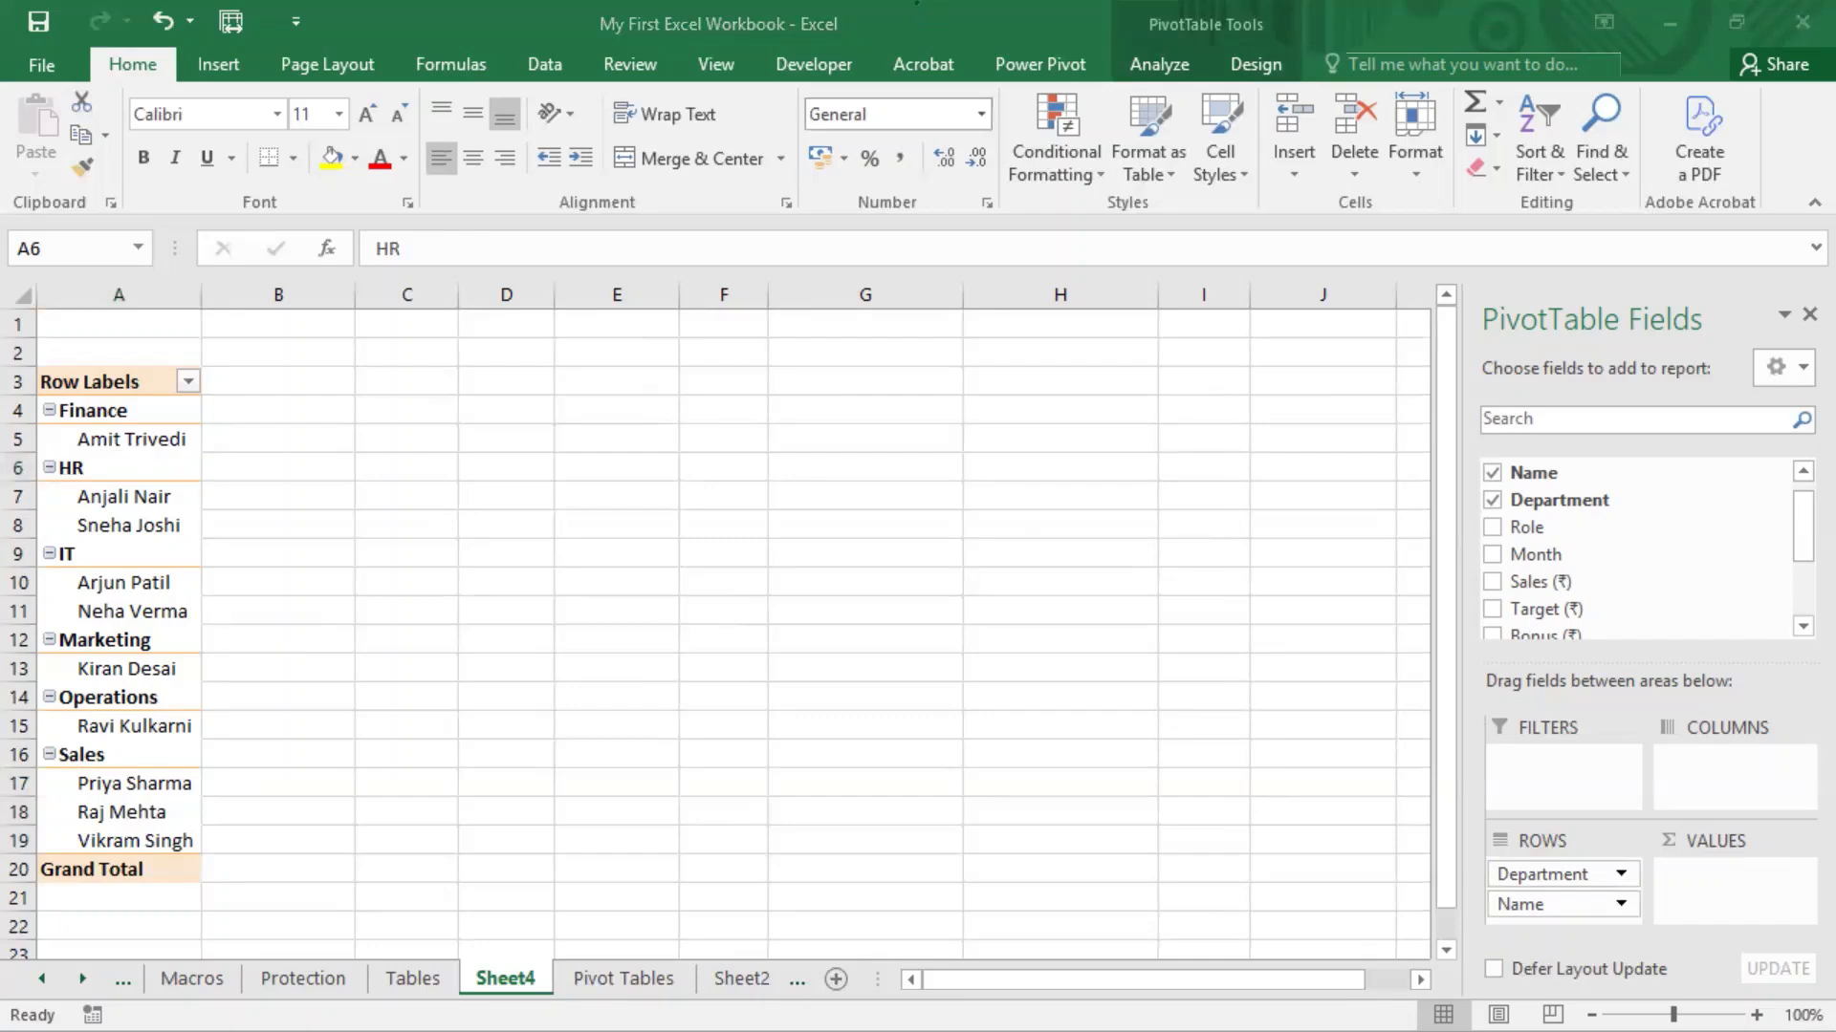
# Step: Remove the Name field from the Rows area, leaving only Department there
pyautogui.click(1533, 325)
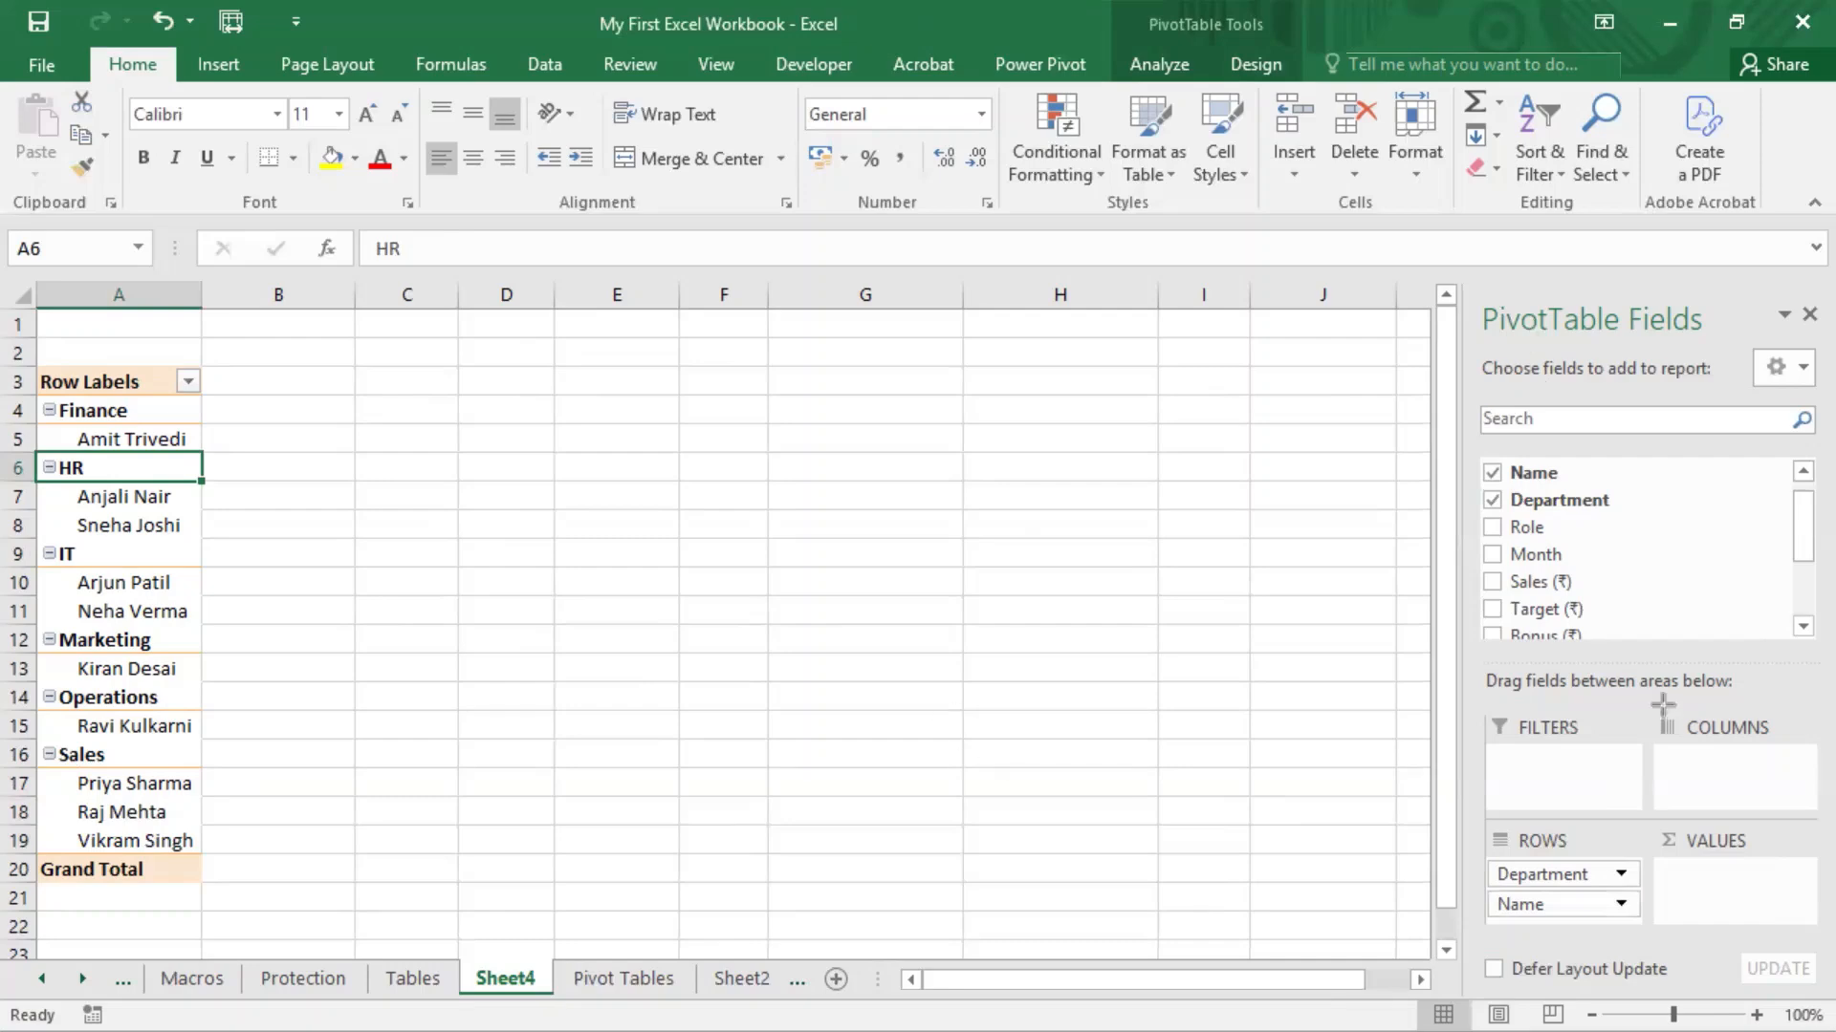
pyautogui.moveTo(1661, 705); pyautogui.dragTo(1795, 741)
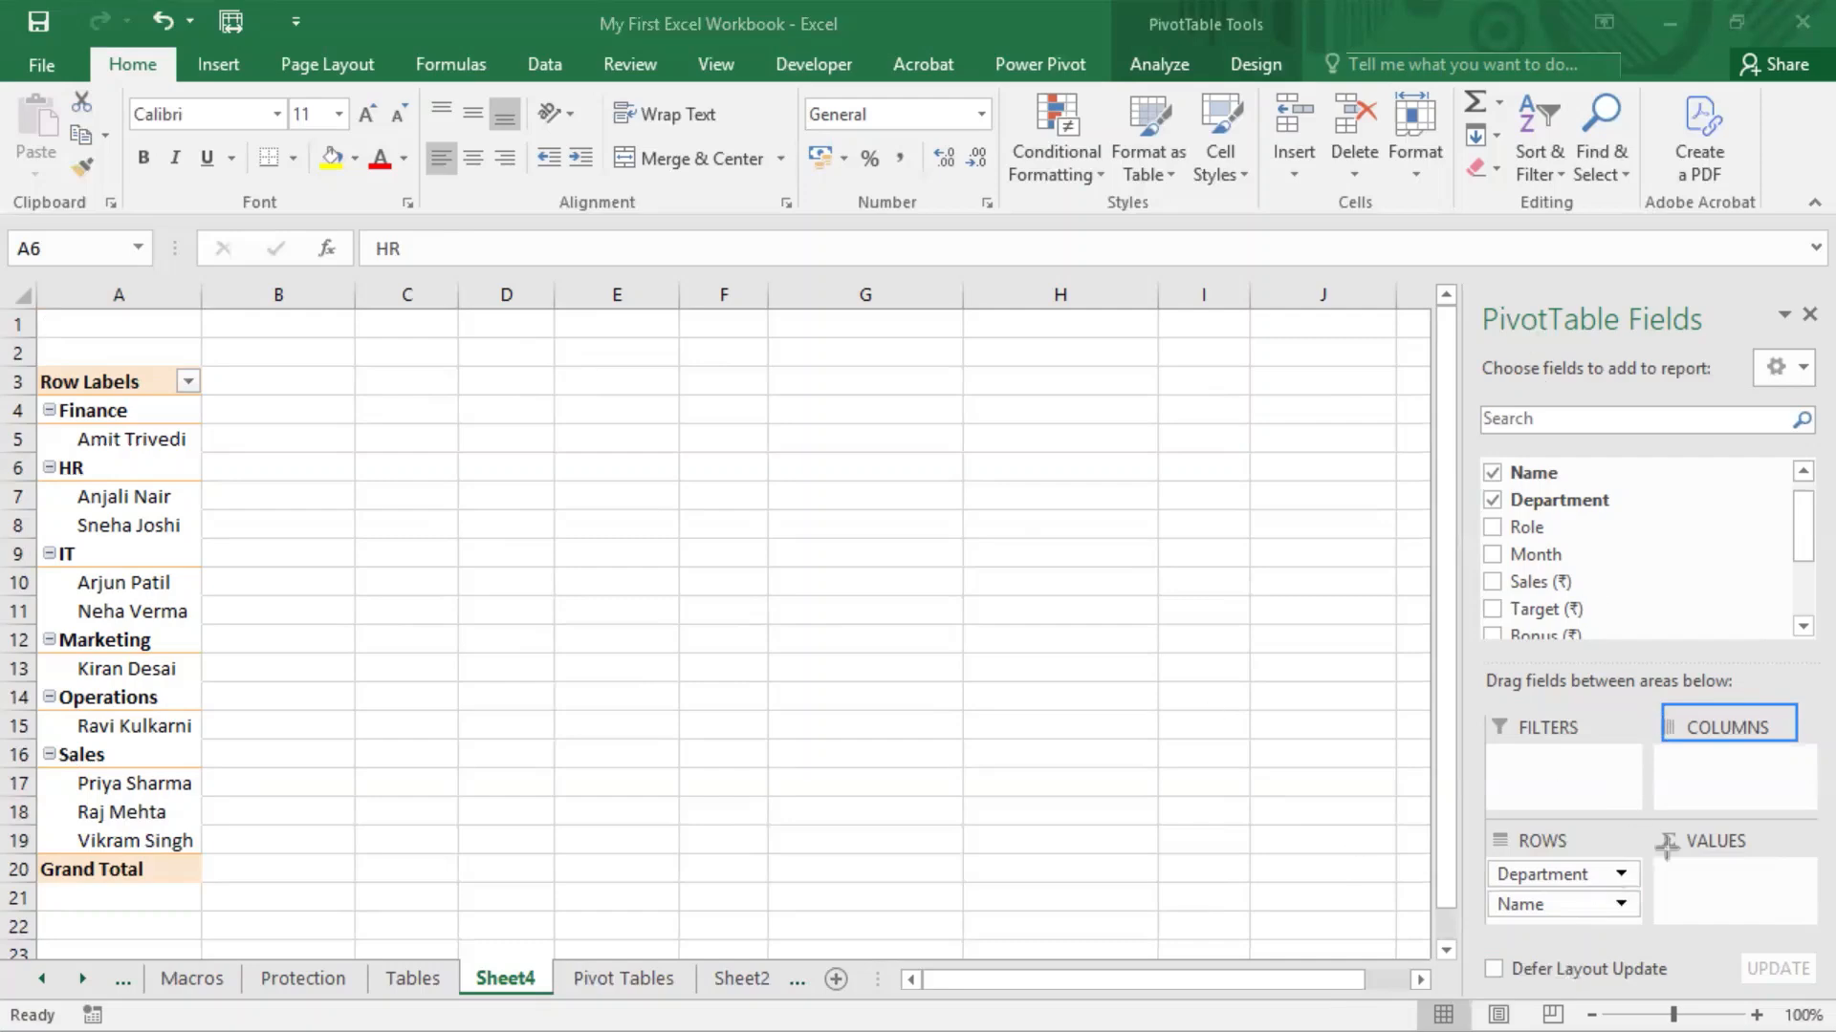
pyautogui.click(1527, 909)
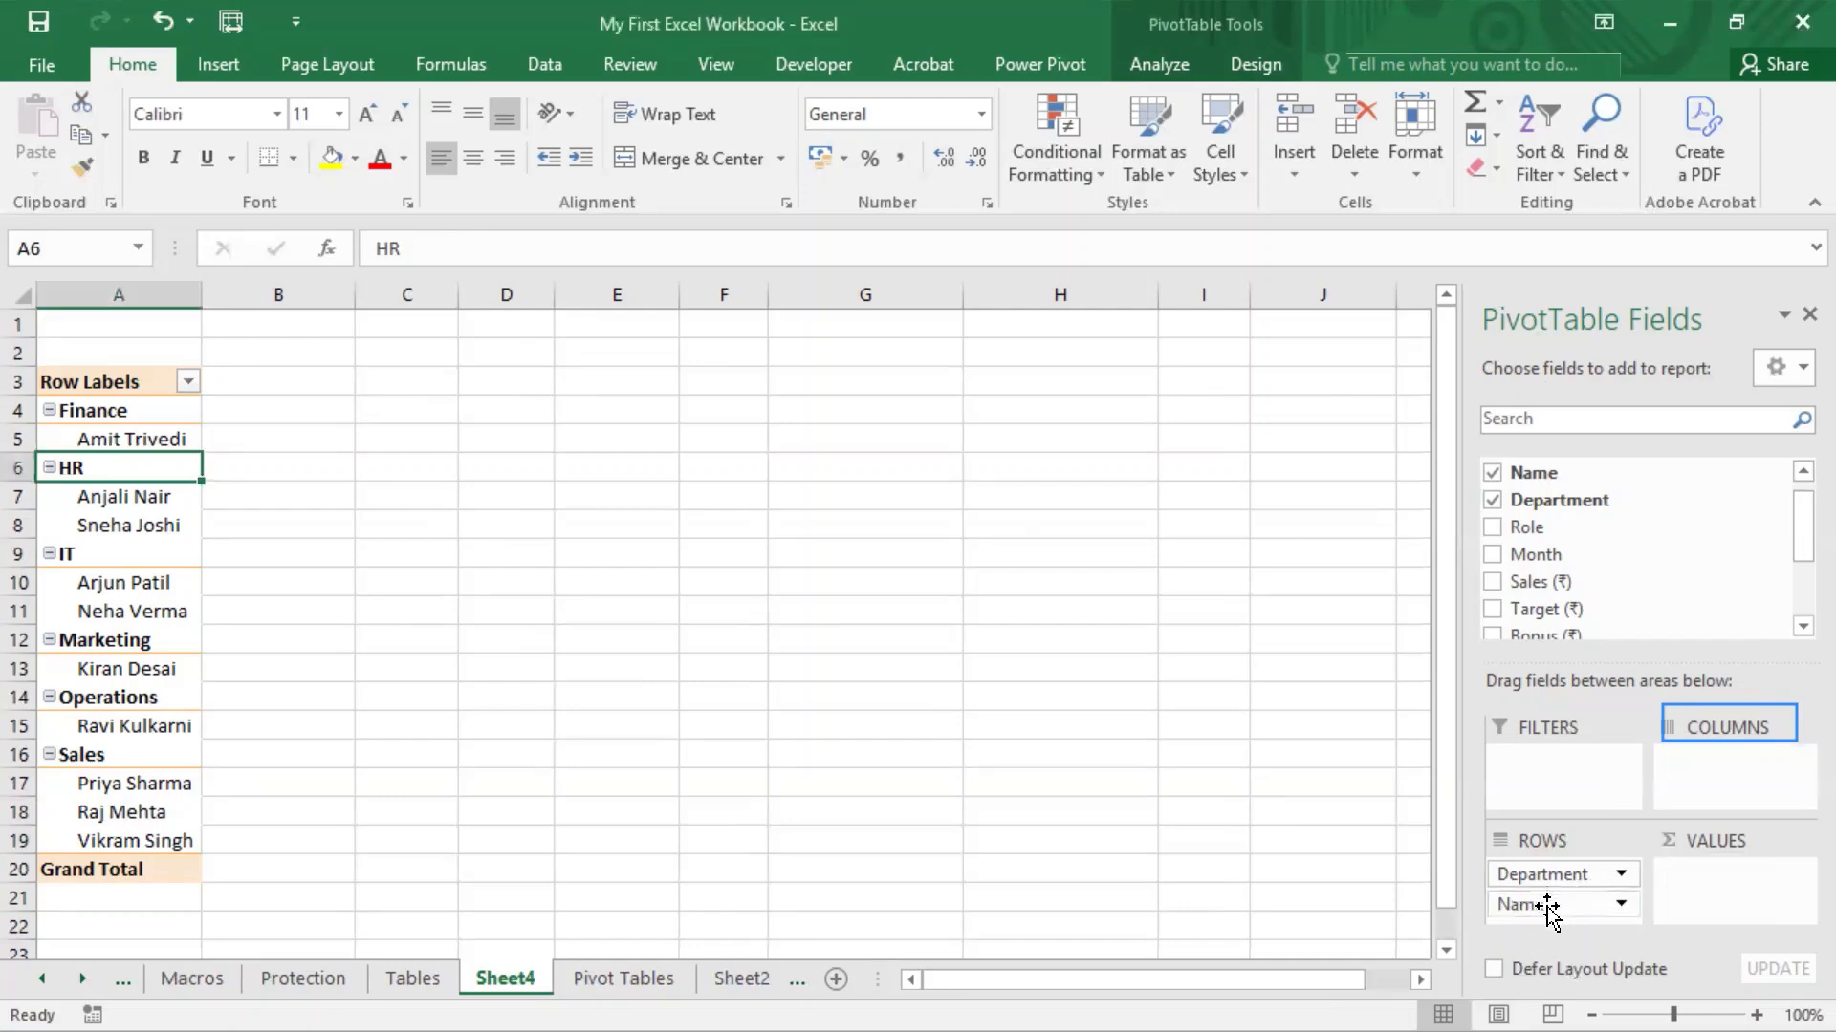
pyautogui.moveTo(1540, 909); pyautogui.dragTo(1402, 899)
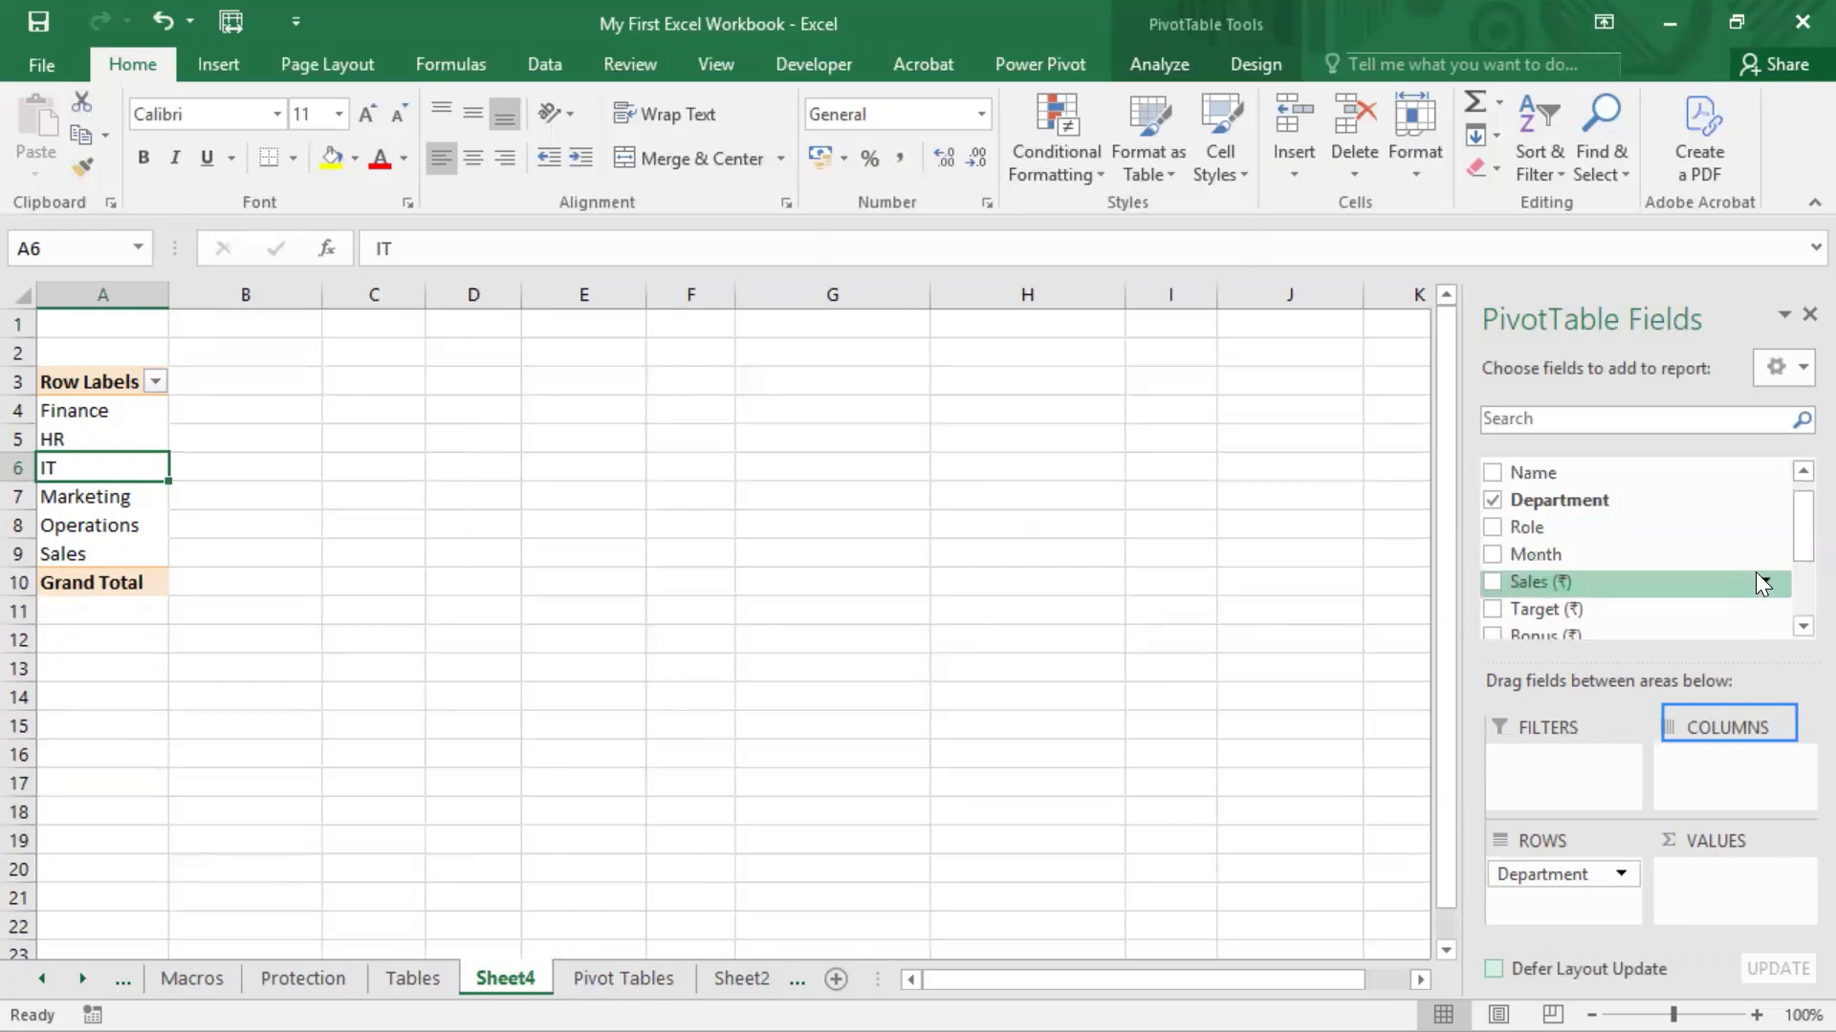
# Step: Place the Month field in the Columns area of the pivot table
pyautogui.scroll(-1, 1752, 583)
pyautogui.scroll(2, 1751, 583)
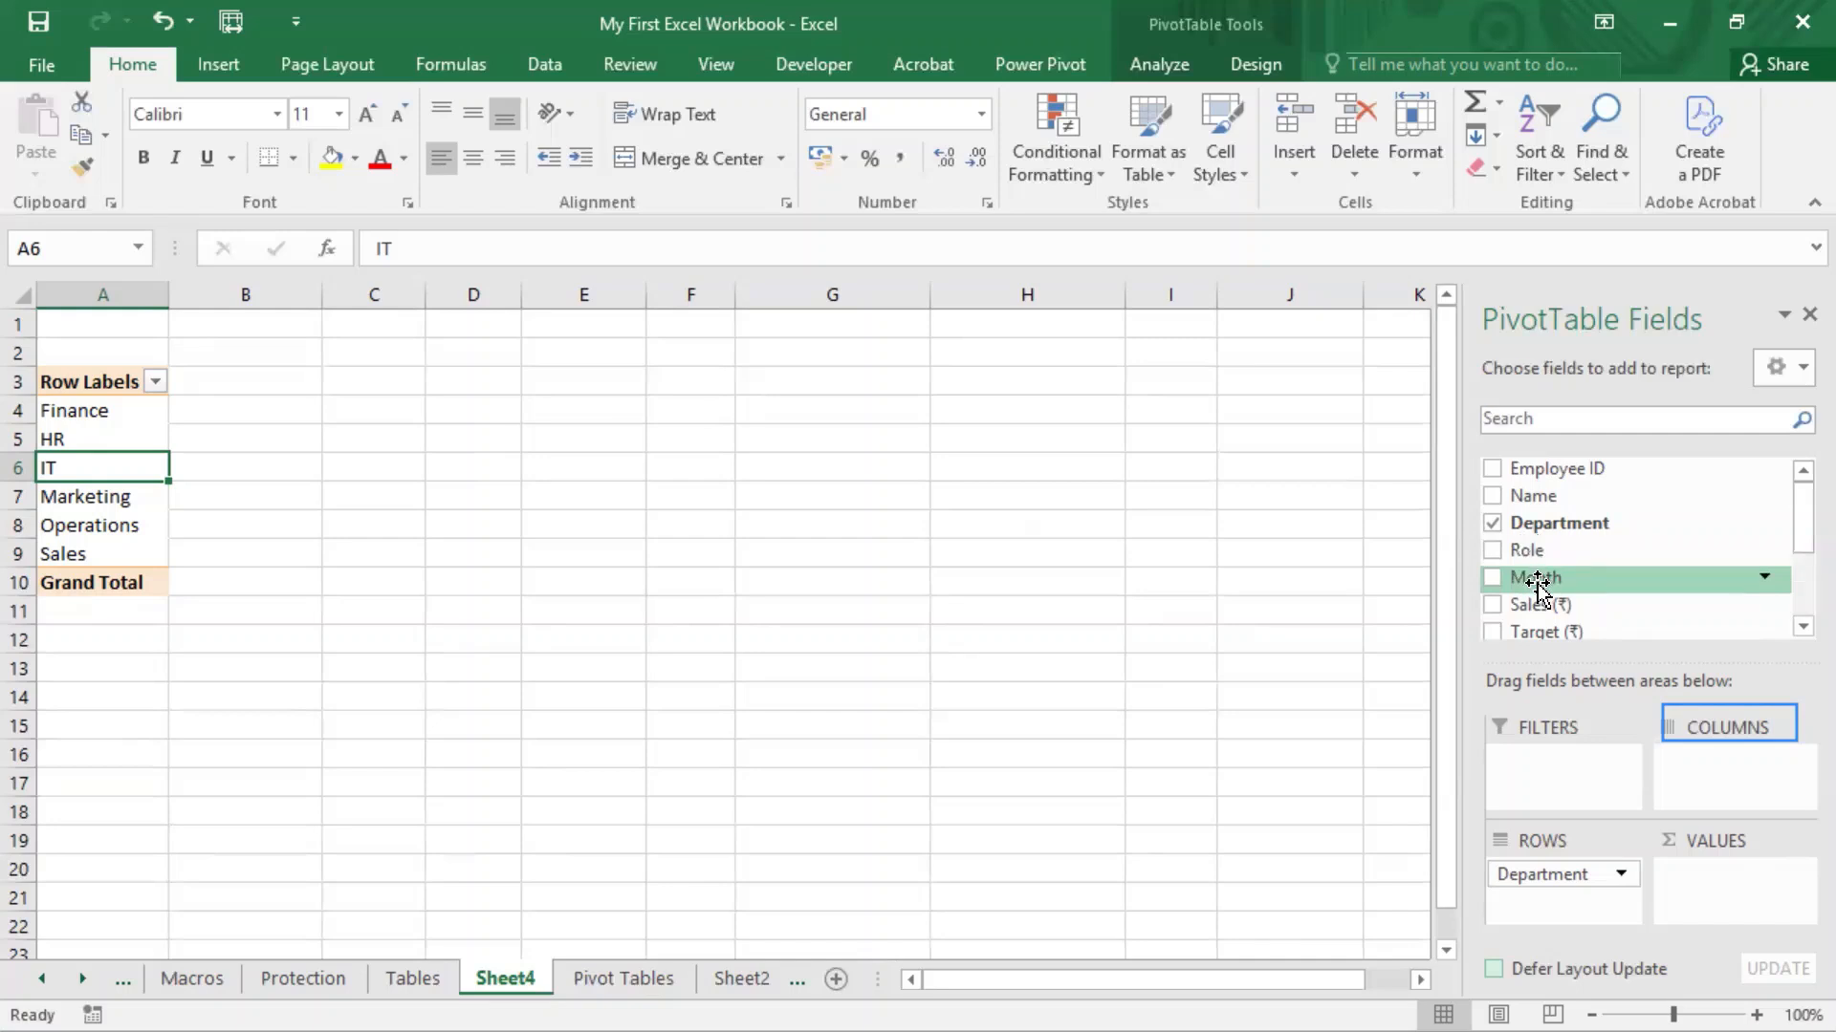
pyautogui.moveTo(1537, 583); pyautogui.dragTo(1716, 793)
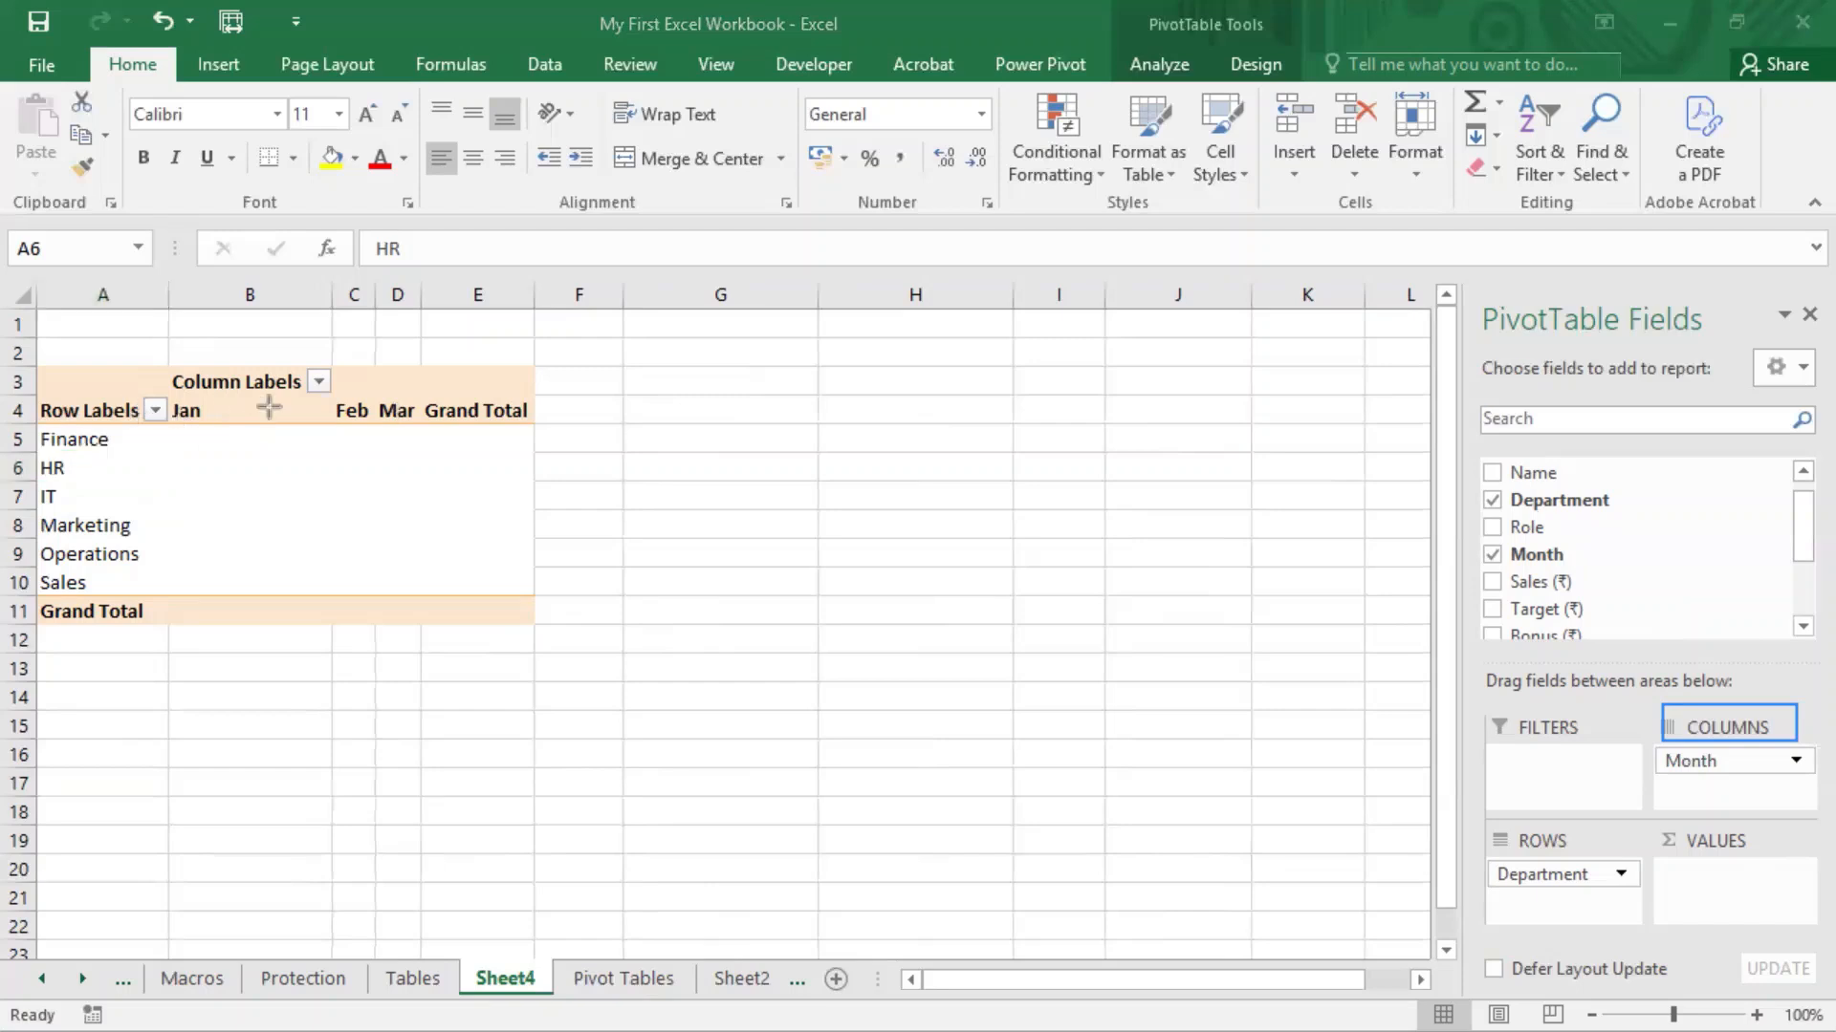
pyautogui.moveTo(162, 392); pyautogui.dragTo(582, 436)
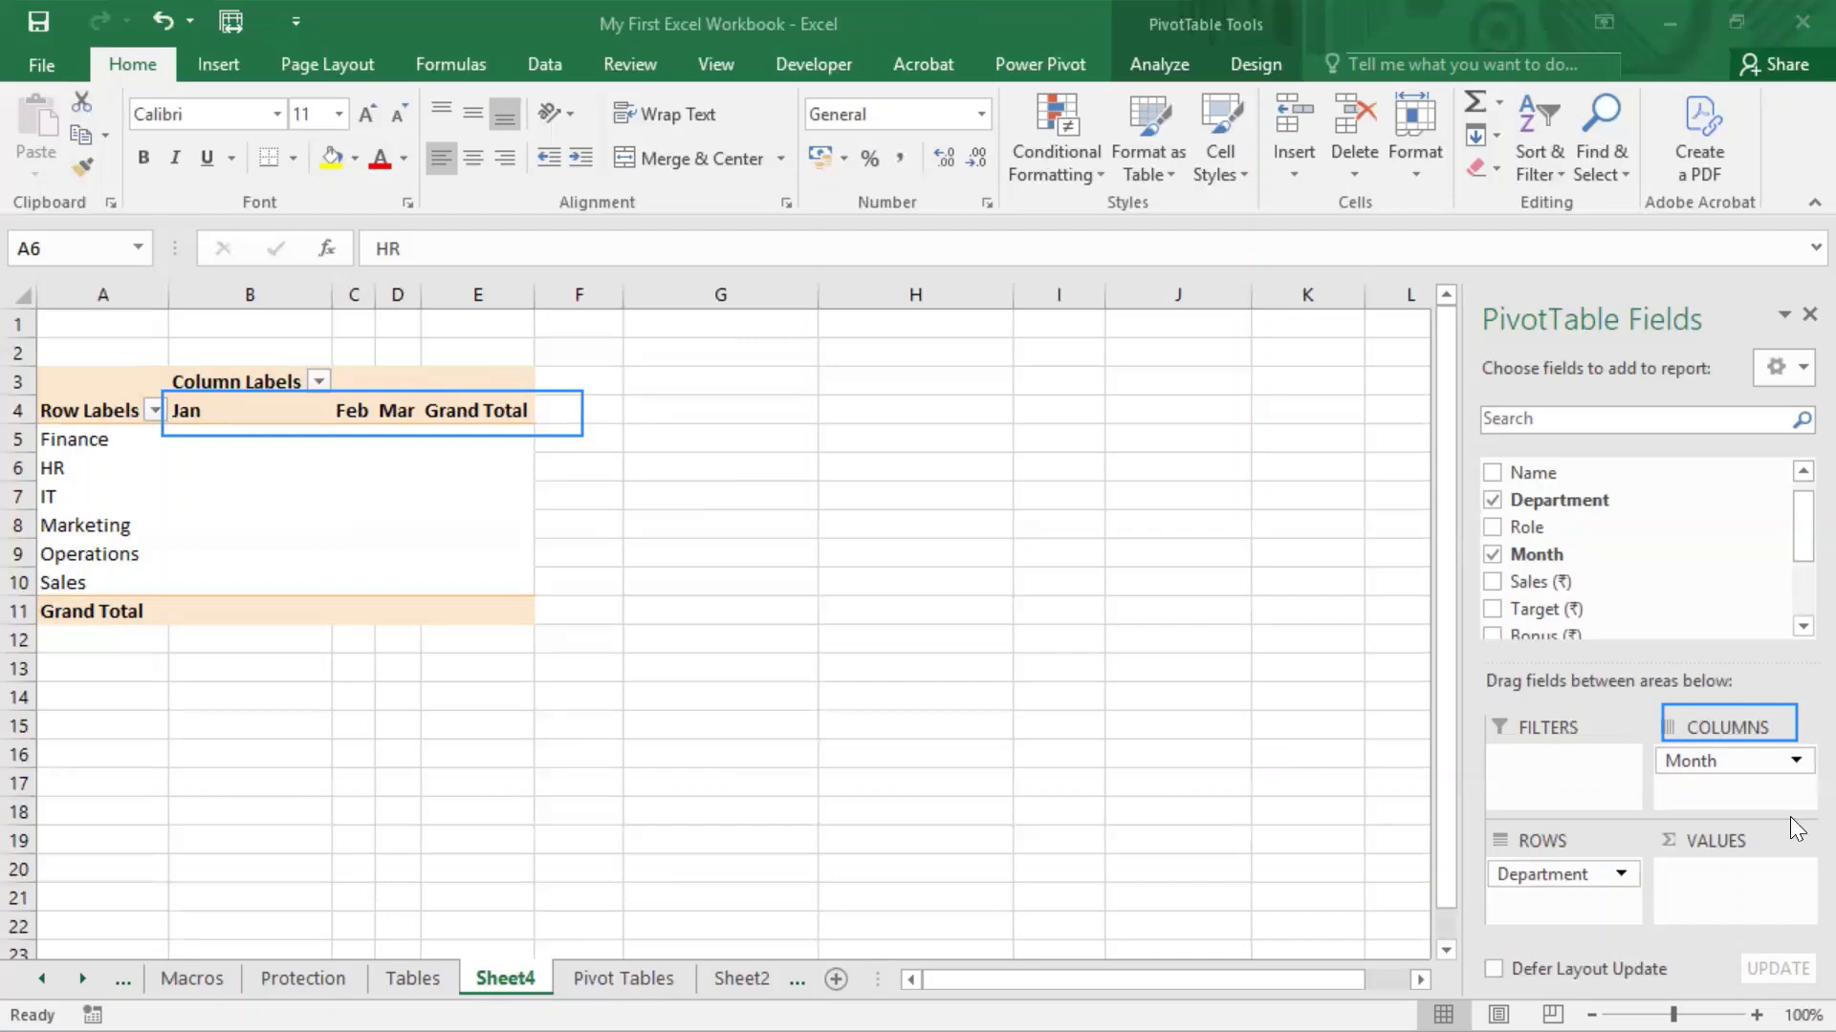
pyautogui.moveTo(1652, 824); pyautogui.dragTo(1817, 854)
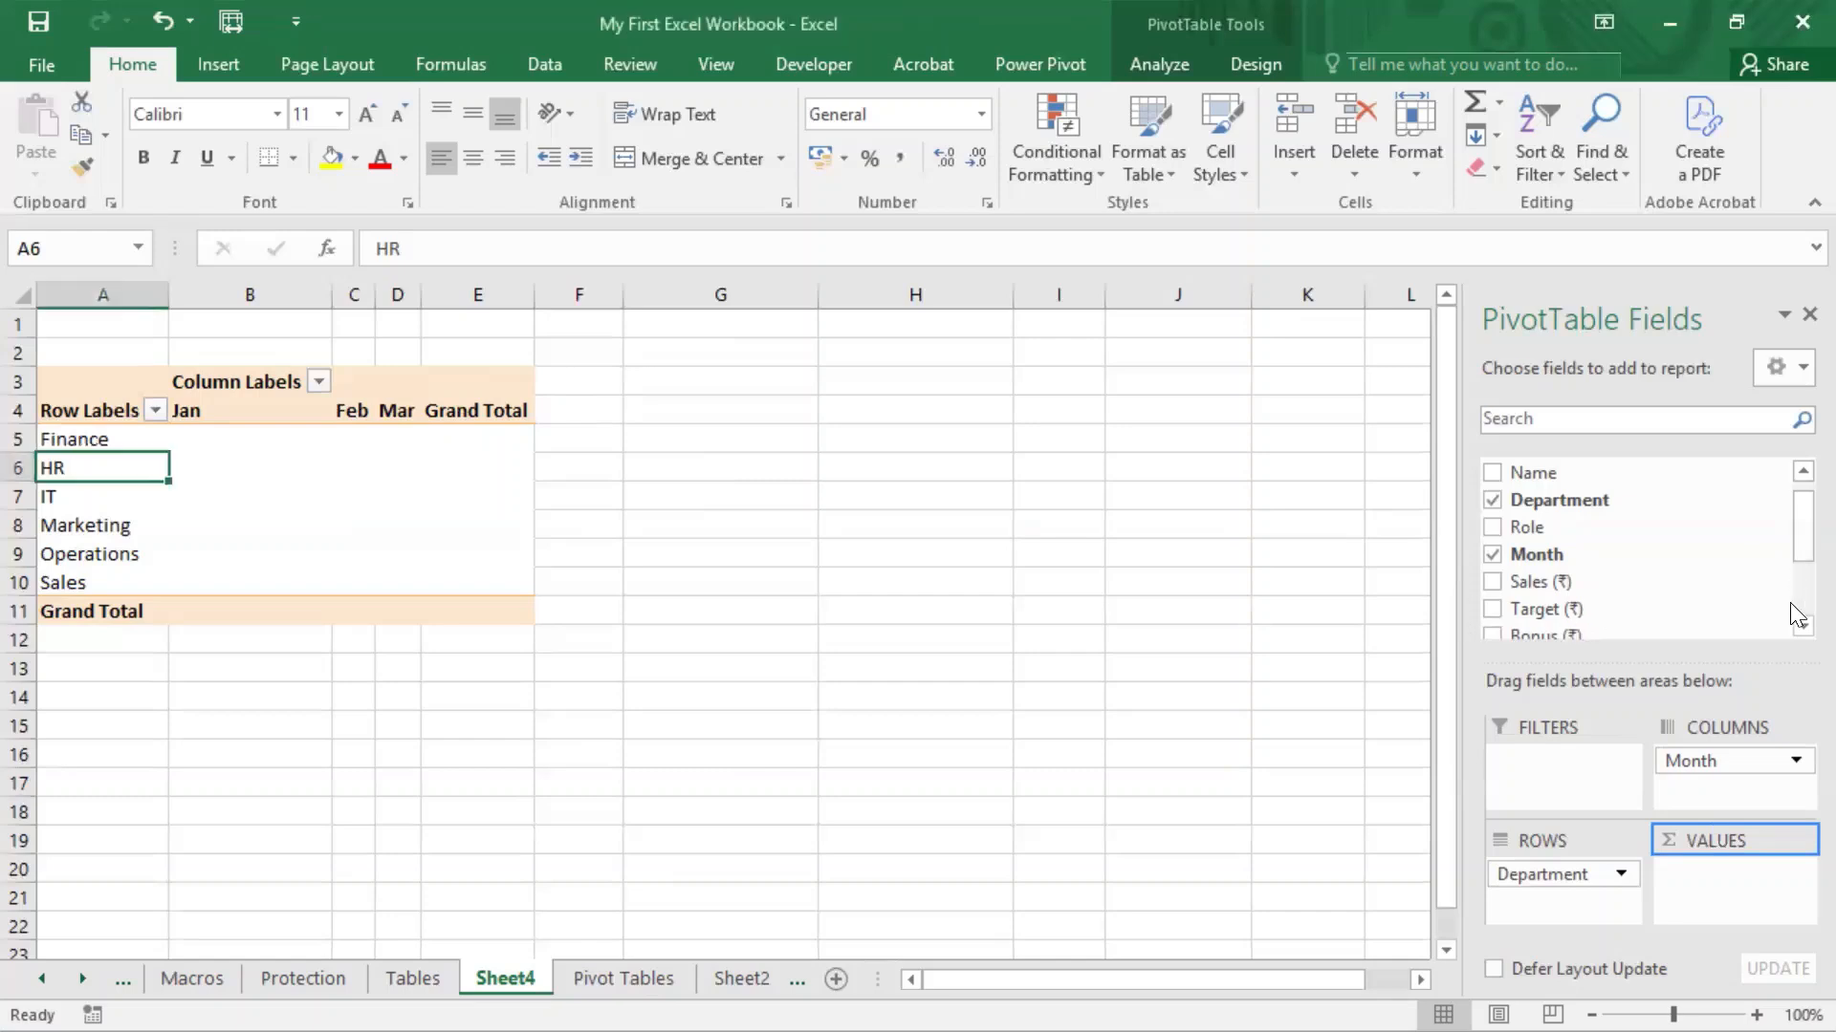
pyautogui.scroll(-2, 1794, 614)
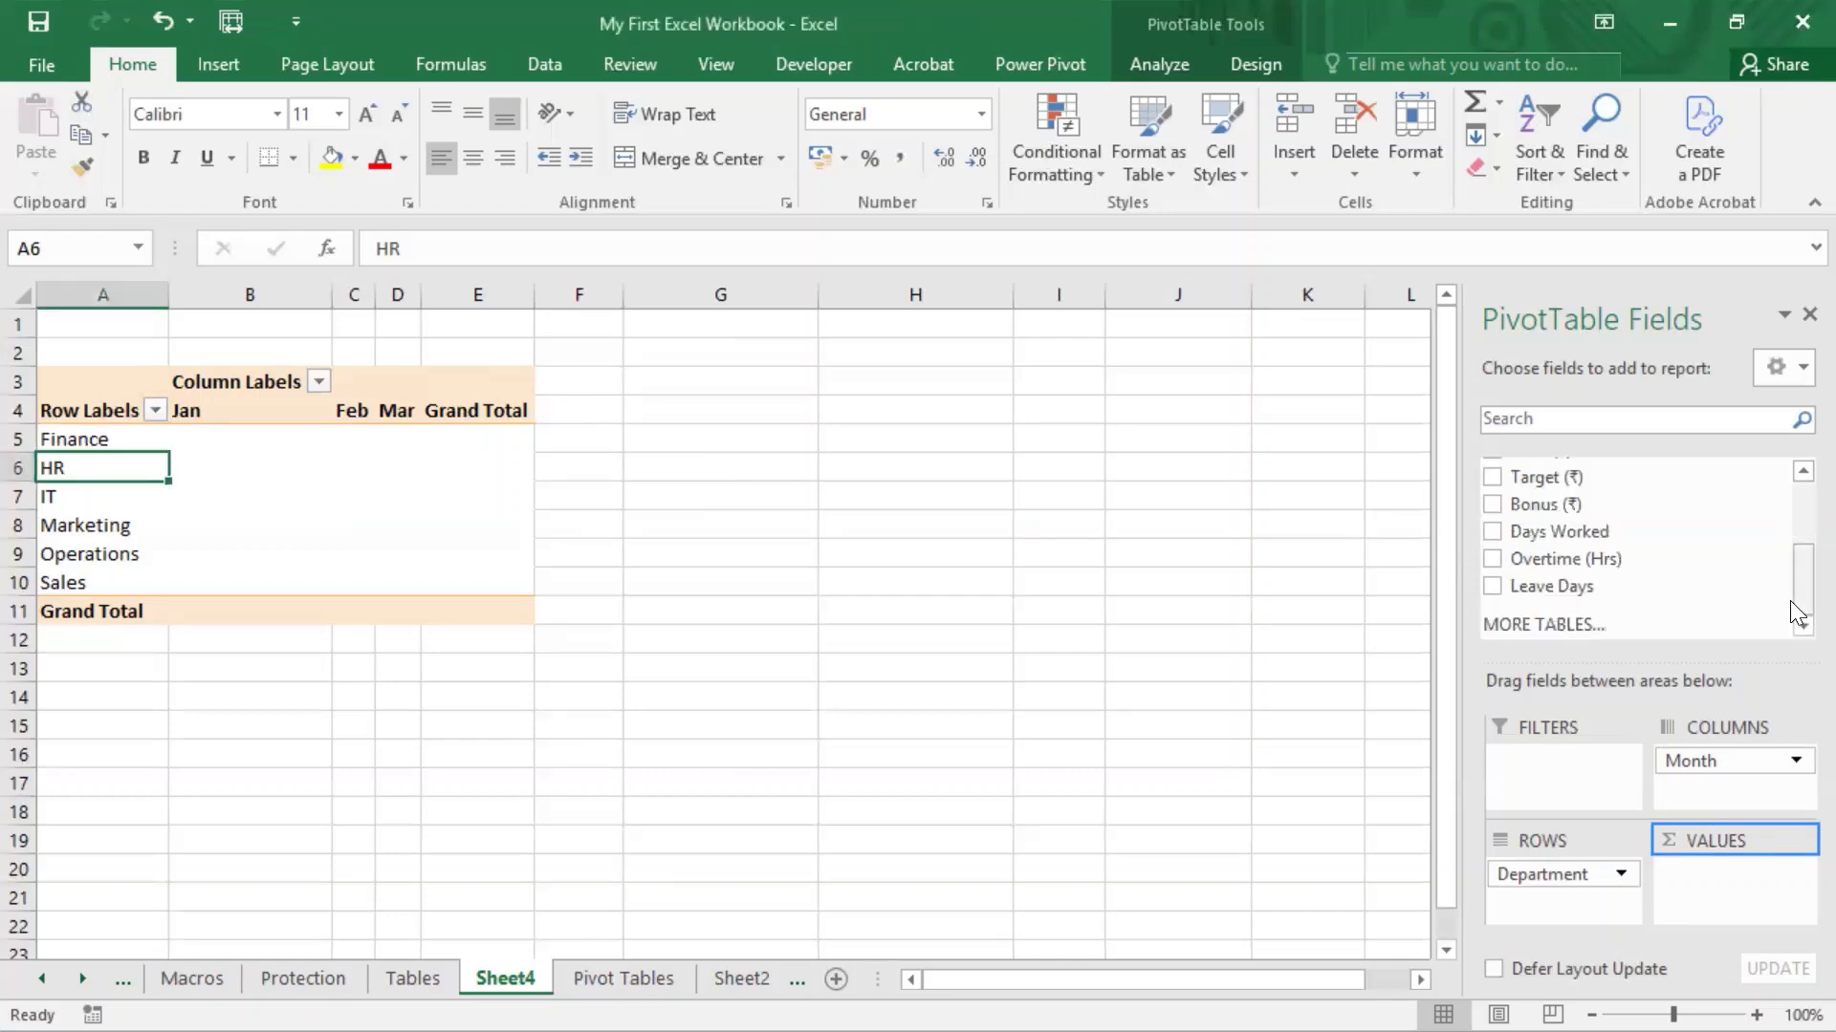
pyautogui.click(1492, 531)
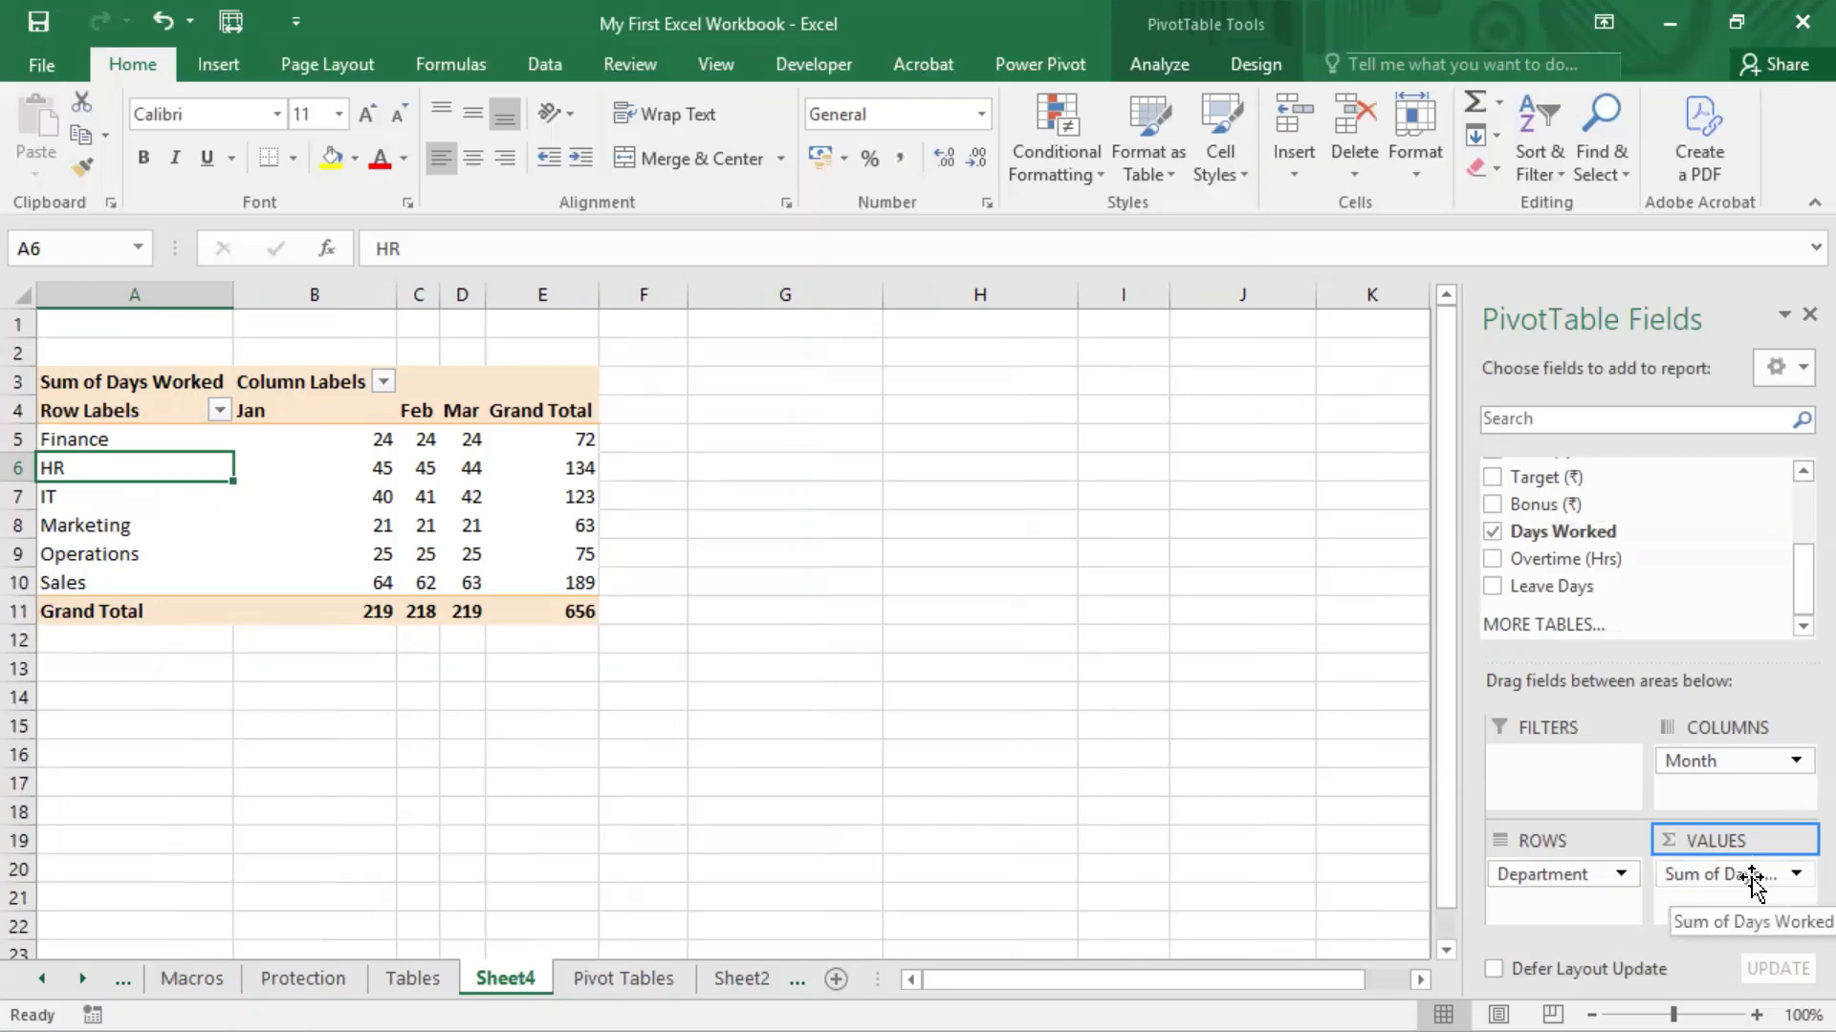
pyautogui.moveTo(1755, 874); pyautogui.dragTo(1266, 864)
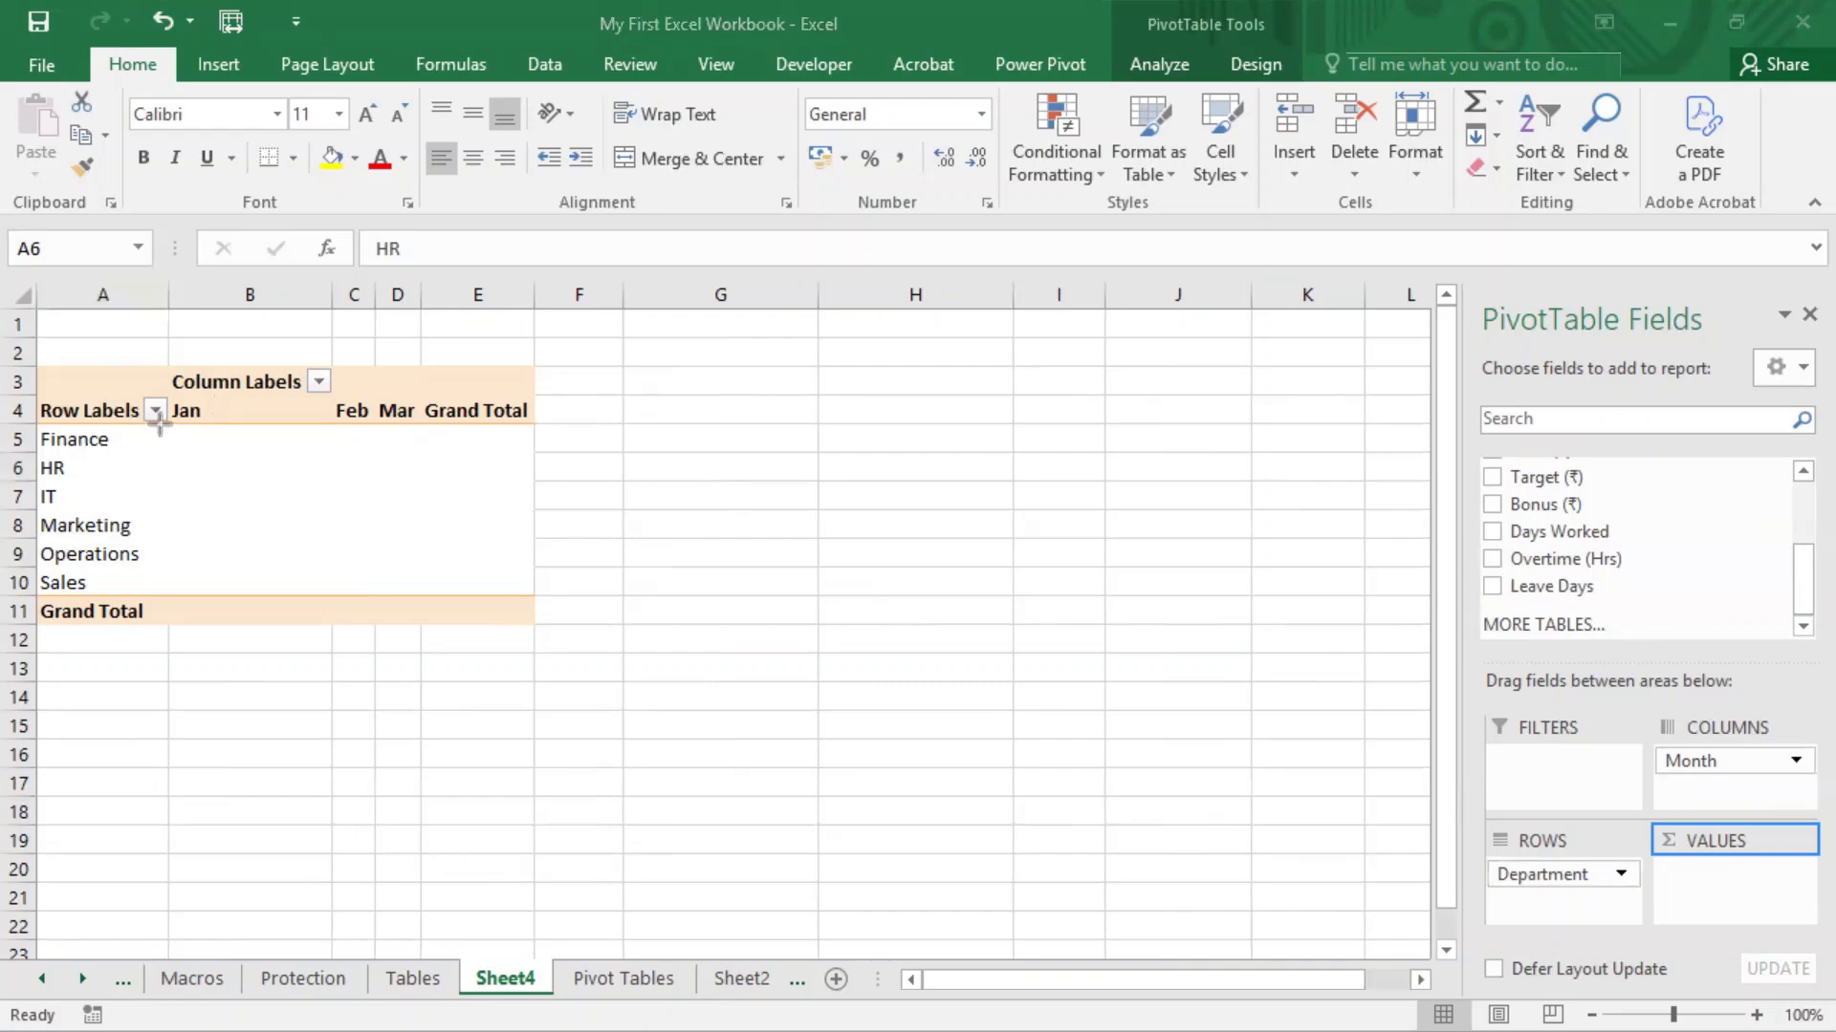
# Step: Place the Days Worked field in the Values area of the pivot table
pyautogui.moveTo(159, 417); pyautogui.dragTo(533, 636)
pyautogui.moveTo(1653, 855); pyautogui.dragTo(1812, 926)
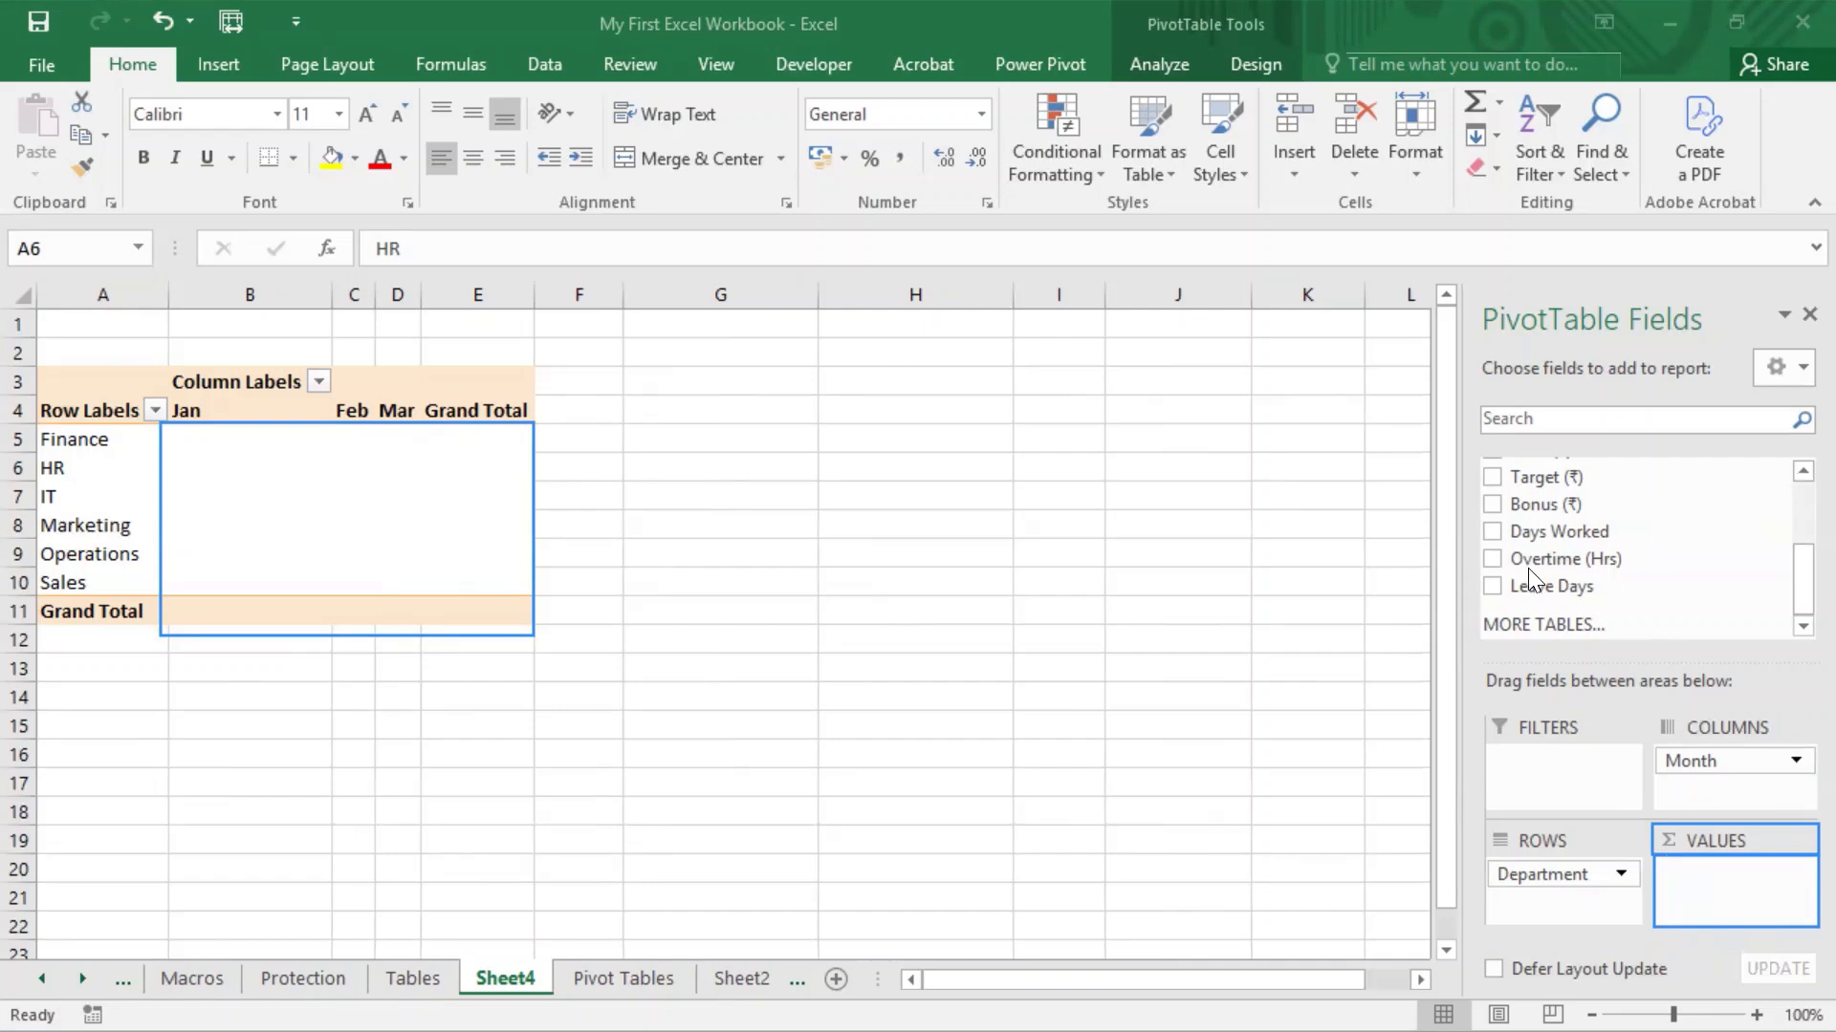
pyautogui.moveTo(1555, 531); pyautogui.dragTo(1684, 898)
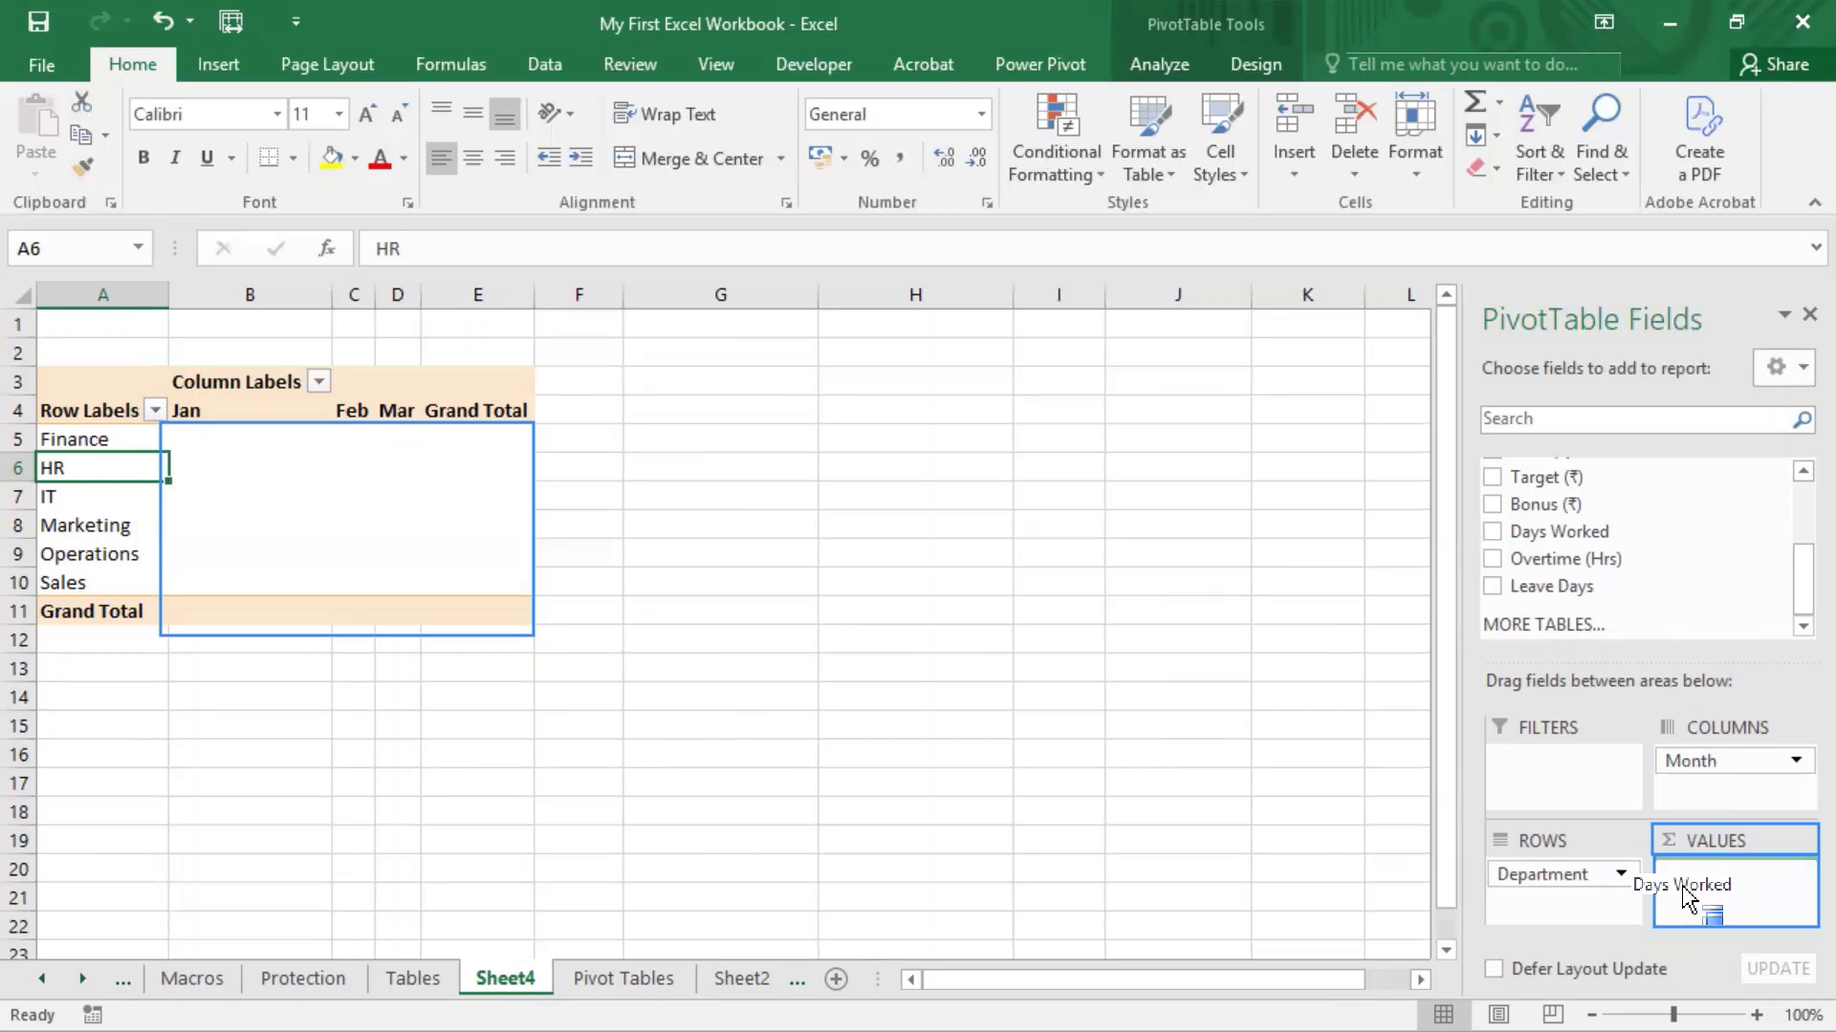
pyautogui.moveTo(1685, 899); pyautogui.dragTo(1684, 895)
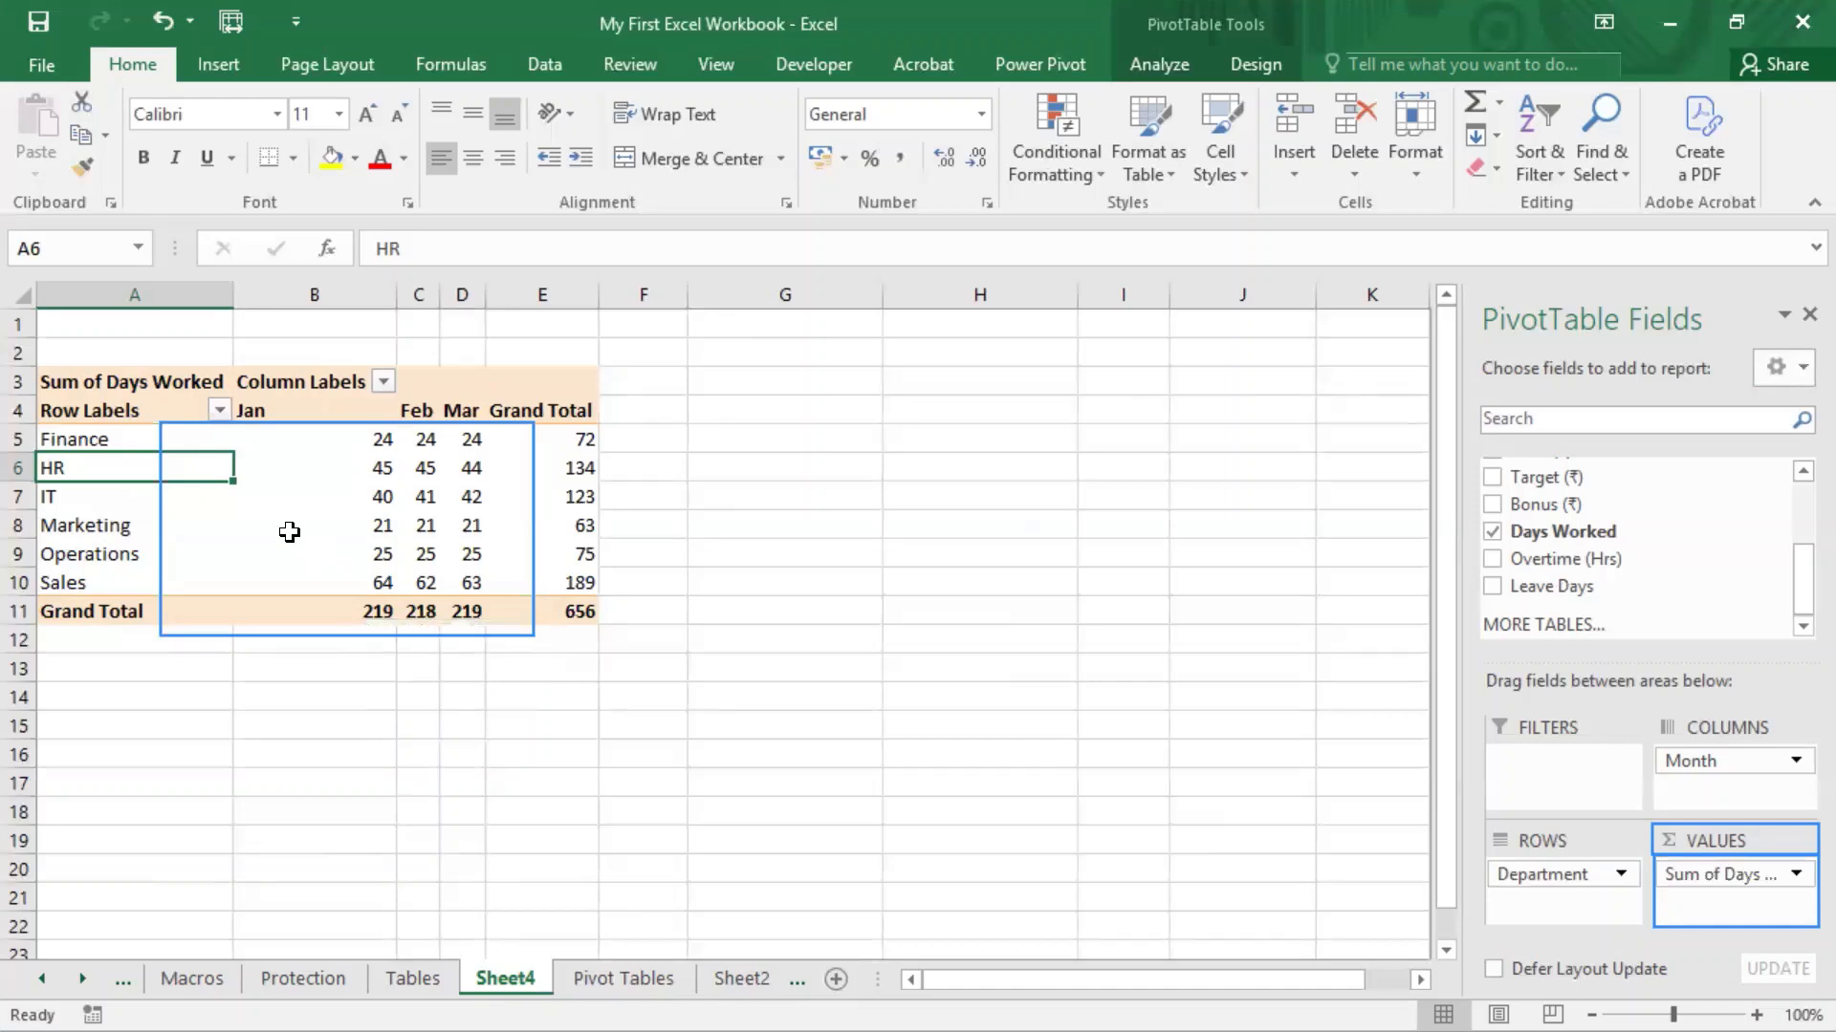
# Step: Add the Name field beneath Department in the Rows area and examine the monthly days worked for Finance, HR and IT
pyautogui.scroll(3, 1764, 574)
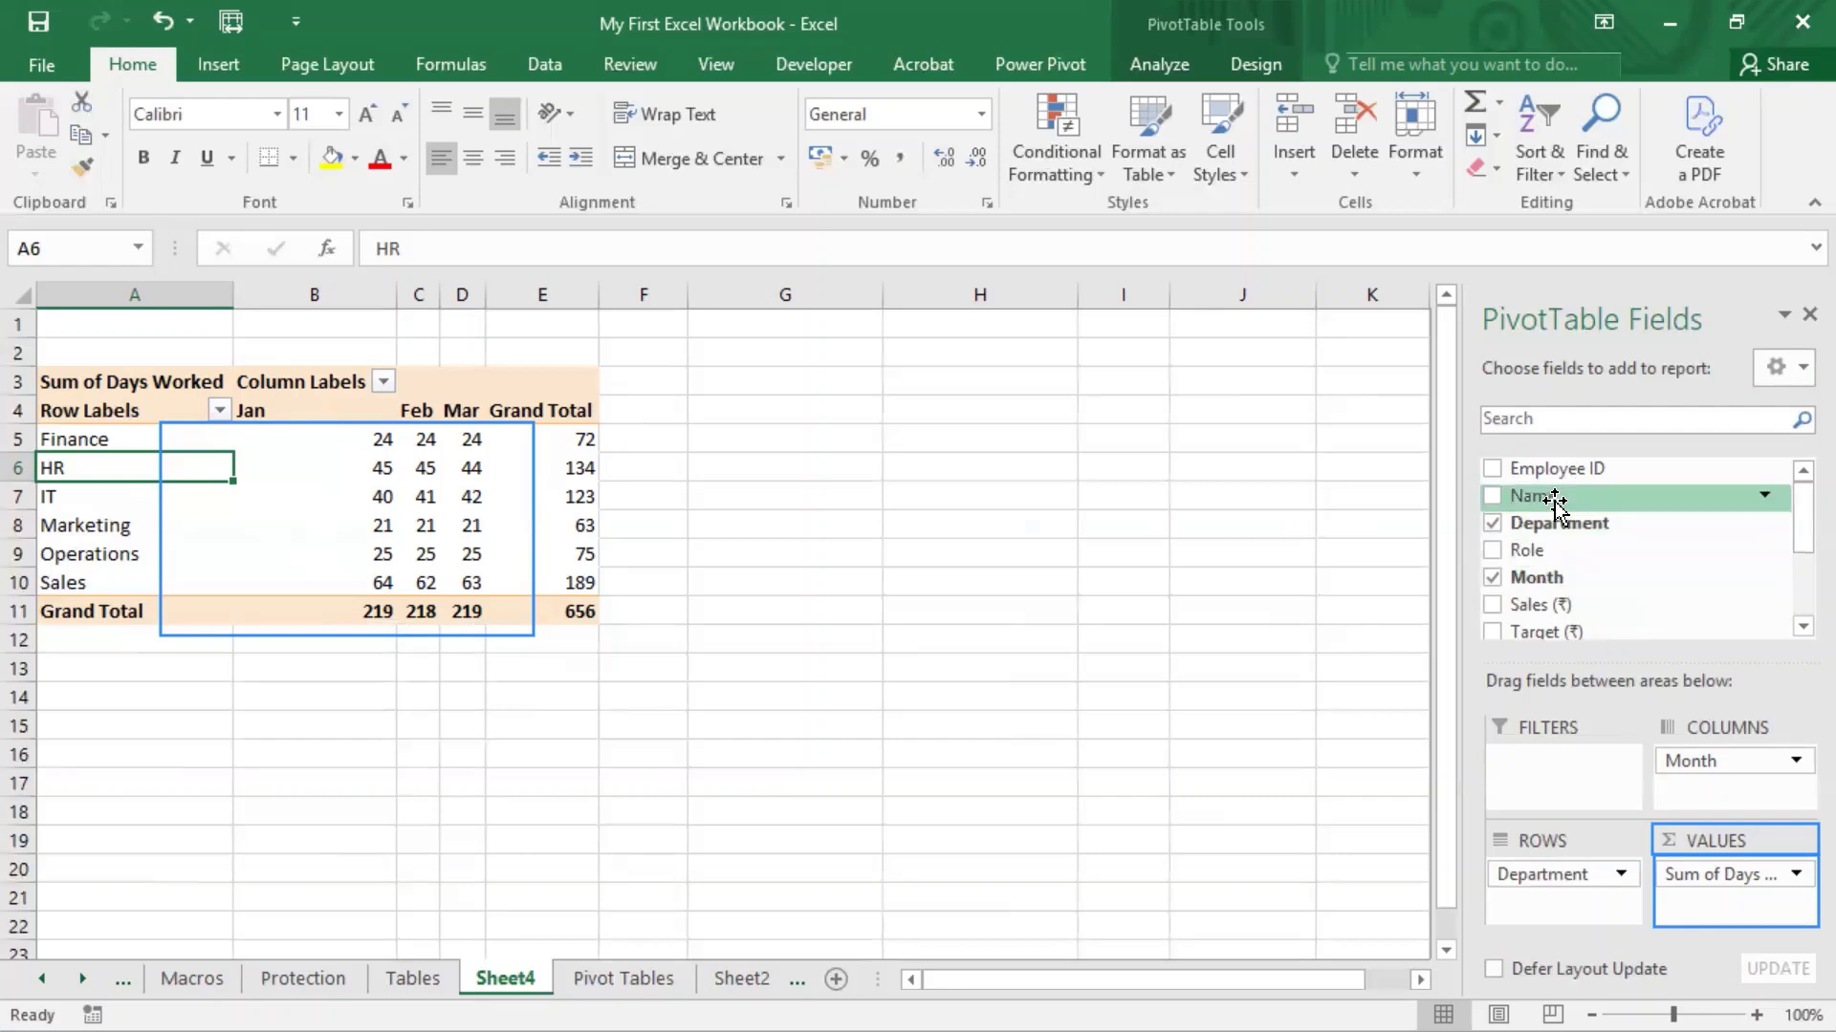
pyautogui.moveTo(1559, 499); pyautogui.dragTo(1532, 916)
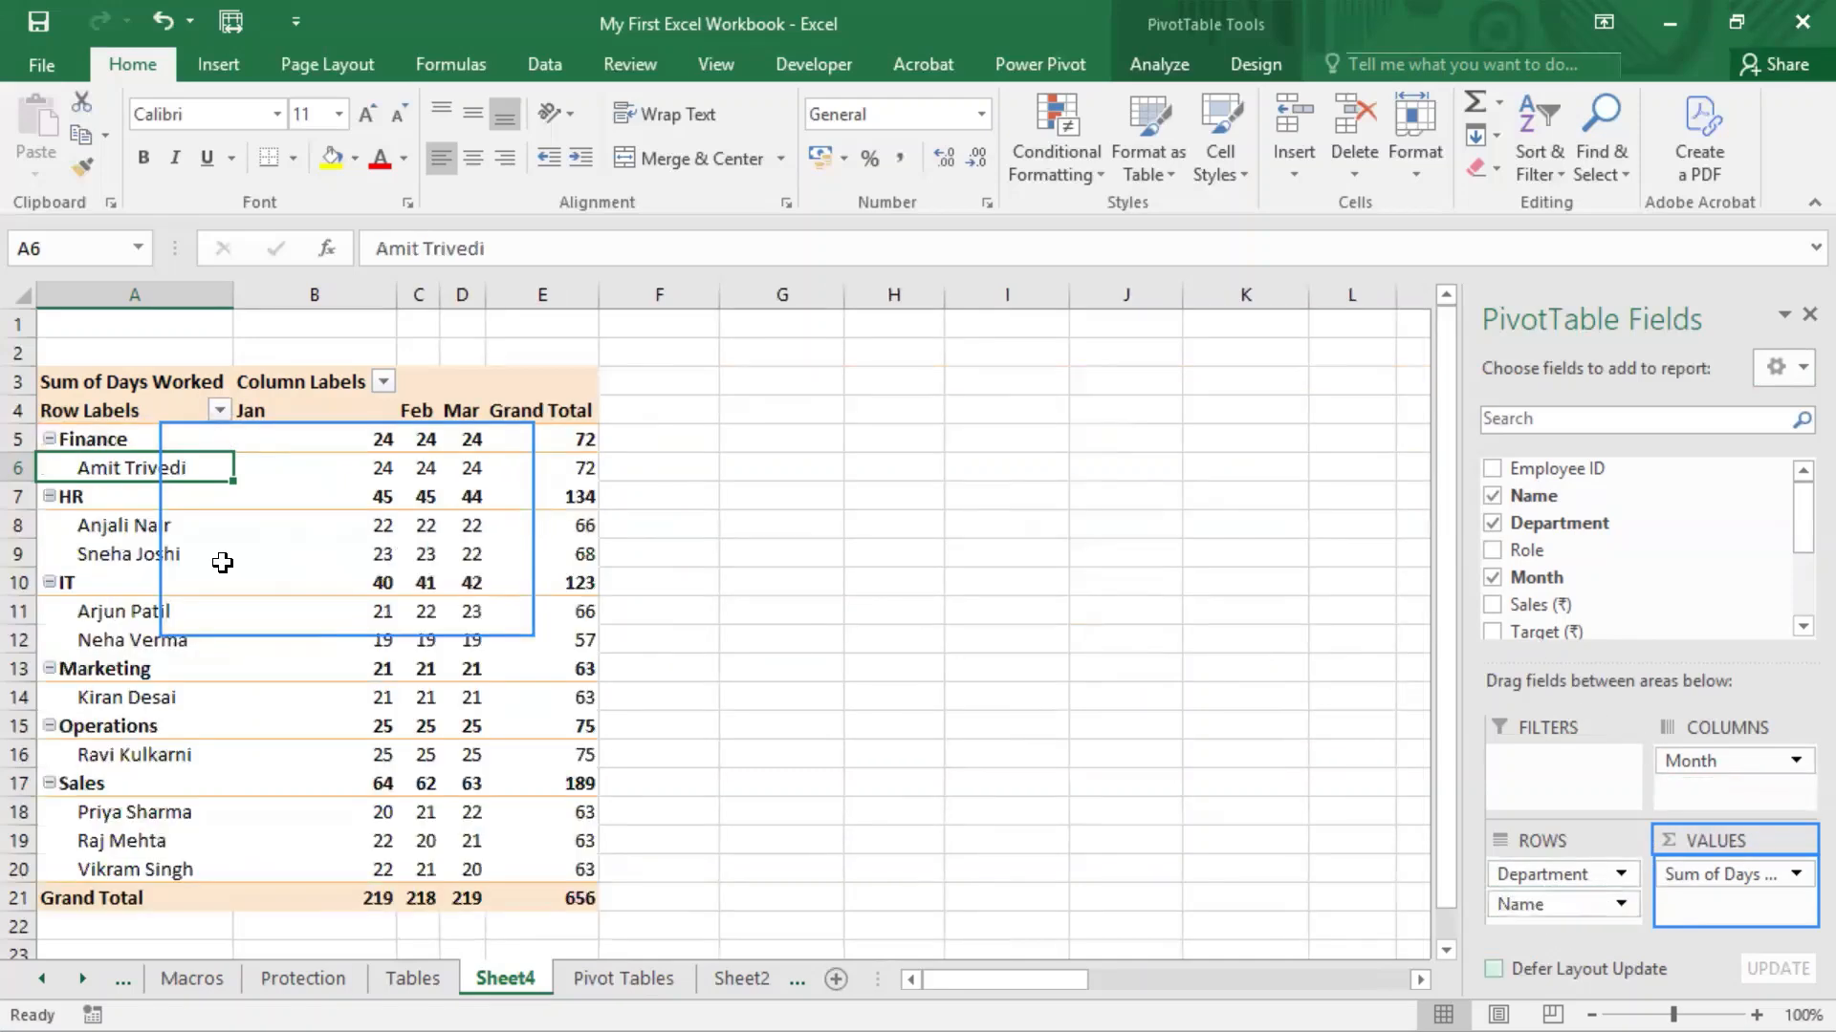
pyautogui.click(329, 528)
pyautogui.moveTo(384, 442); pyautogui.dragTo(564, 440)
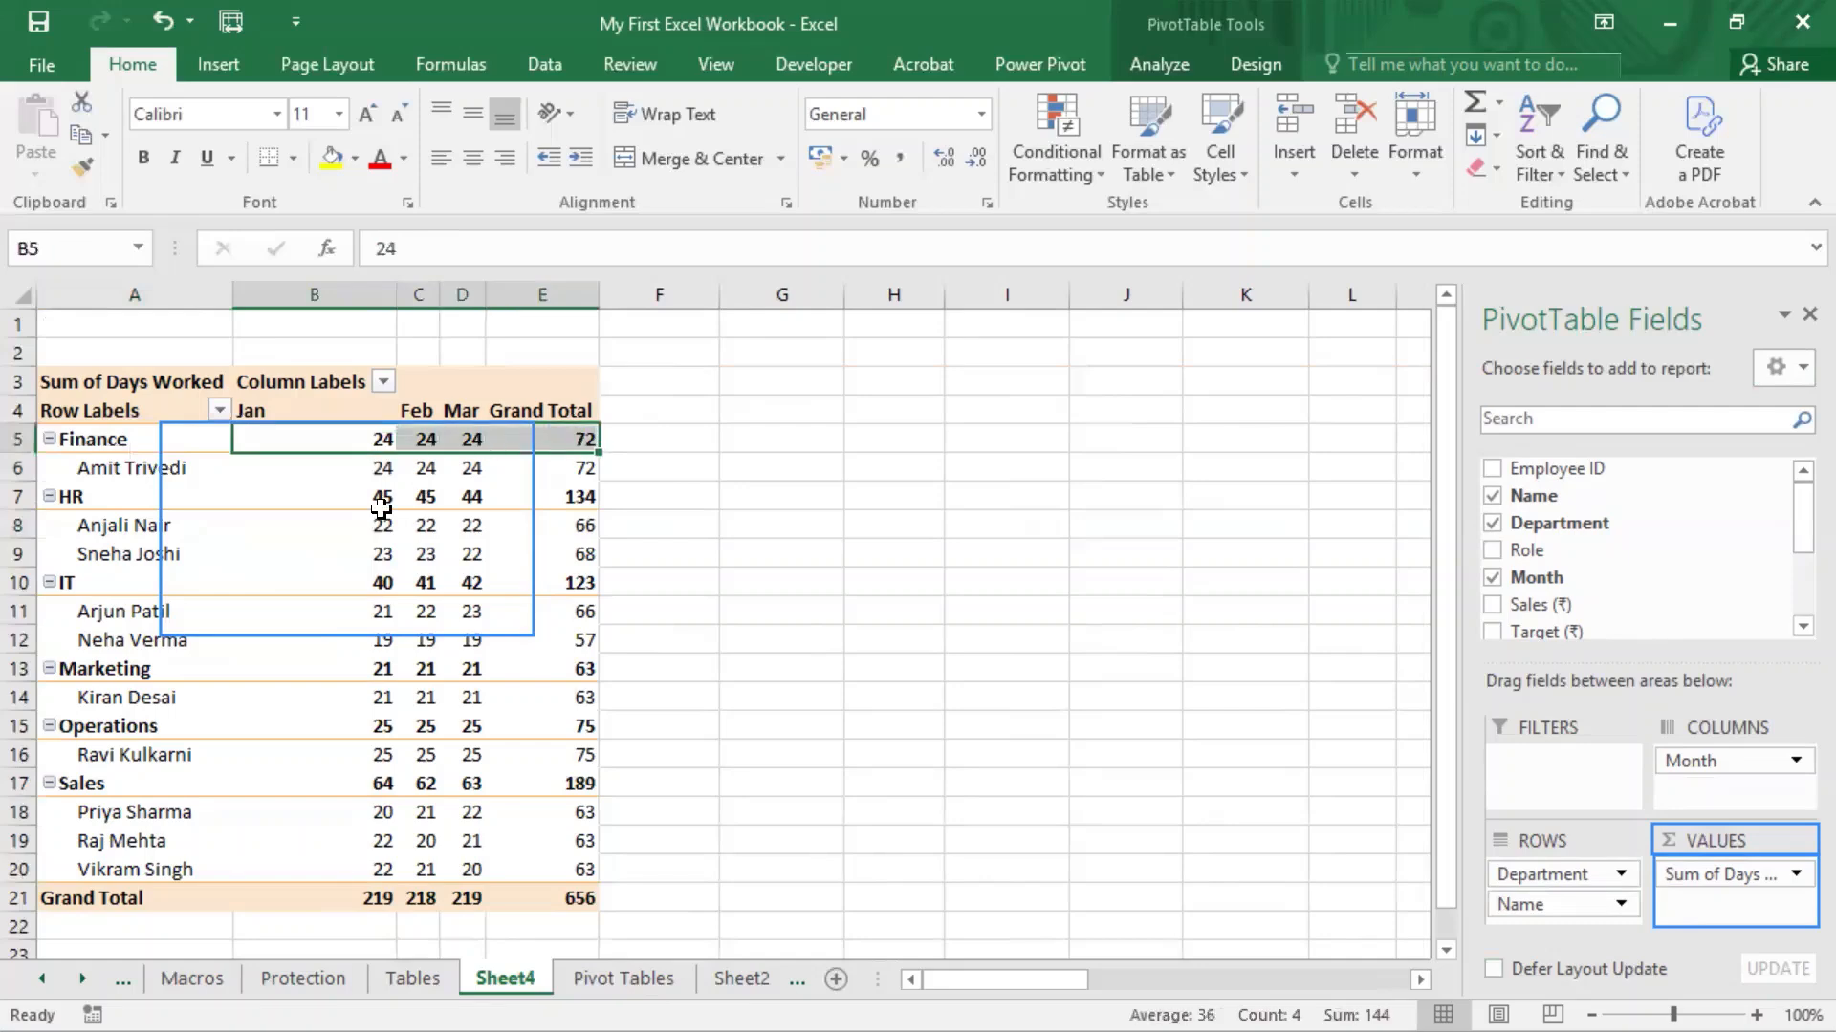
pyautogui.moveTo(376, 499); pyautogui.dragTo(489, 503)
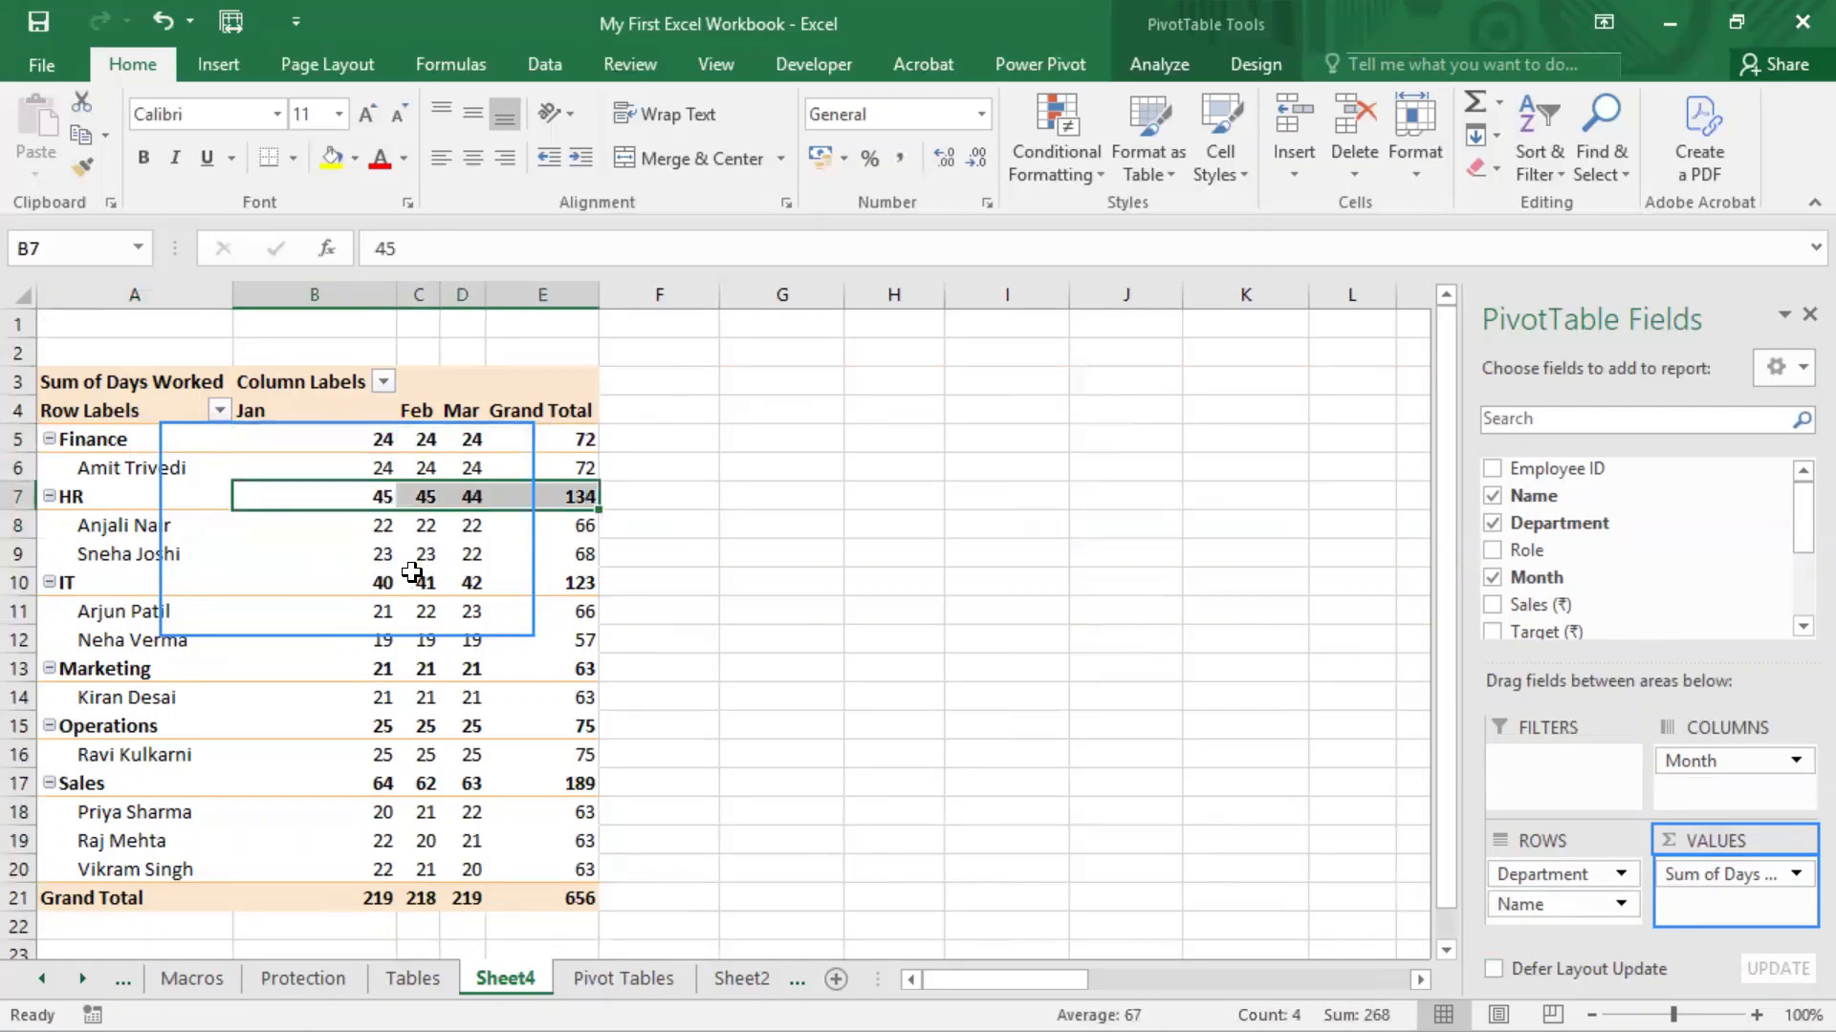
pyautogui.moveTo(383, 577); pyautogui.dragTo(411, 572)
pyautogui.hotkey('shift', 'Right')
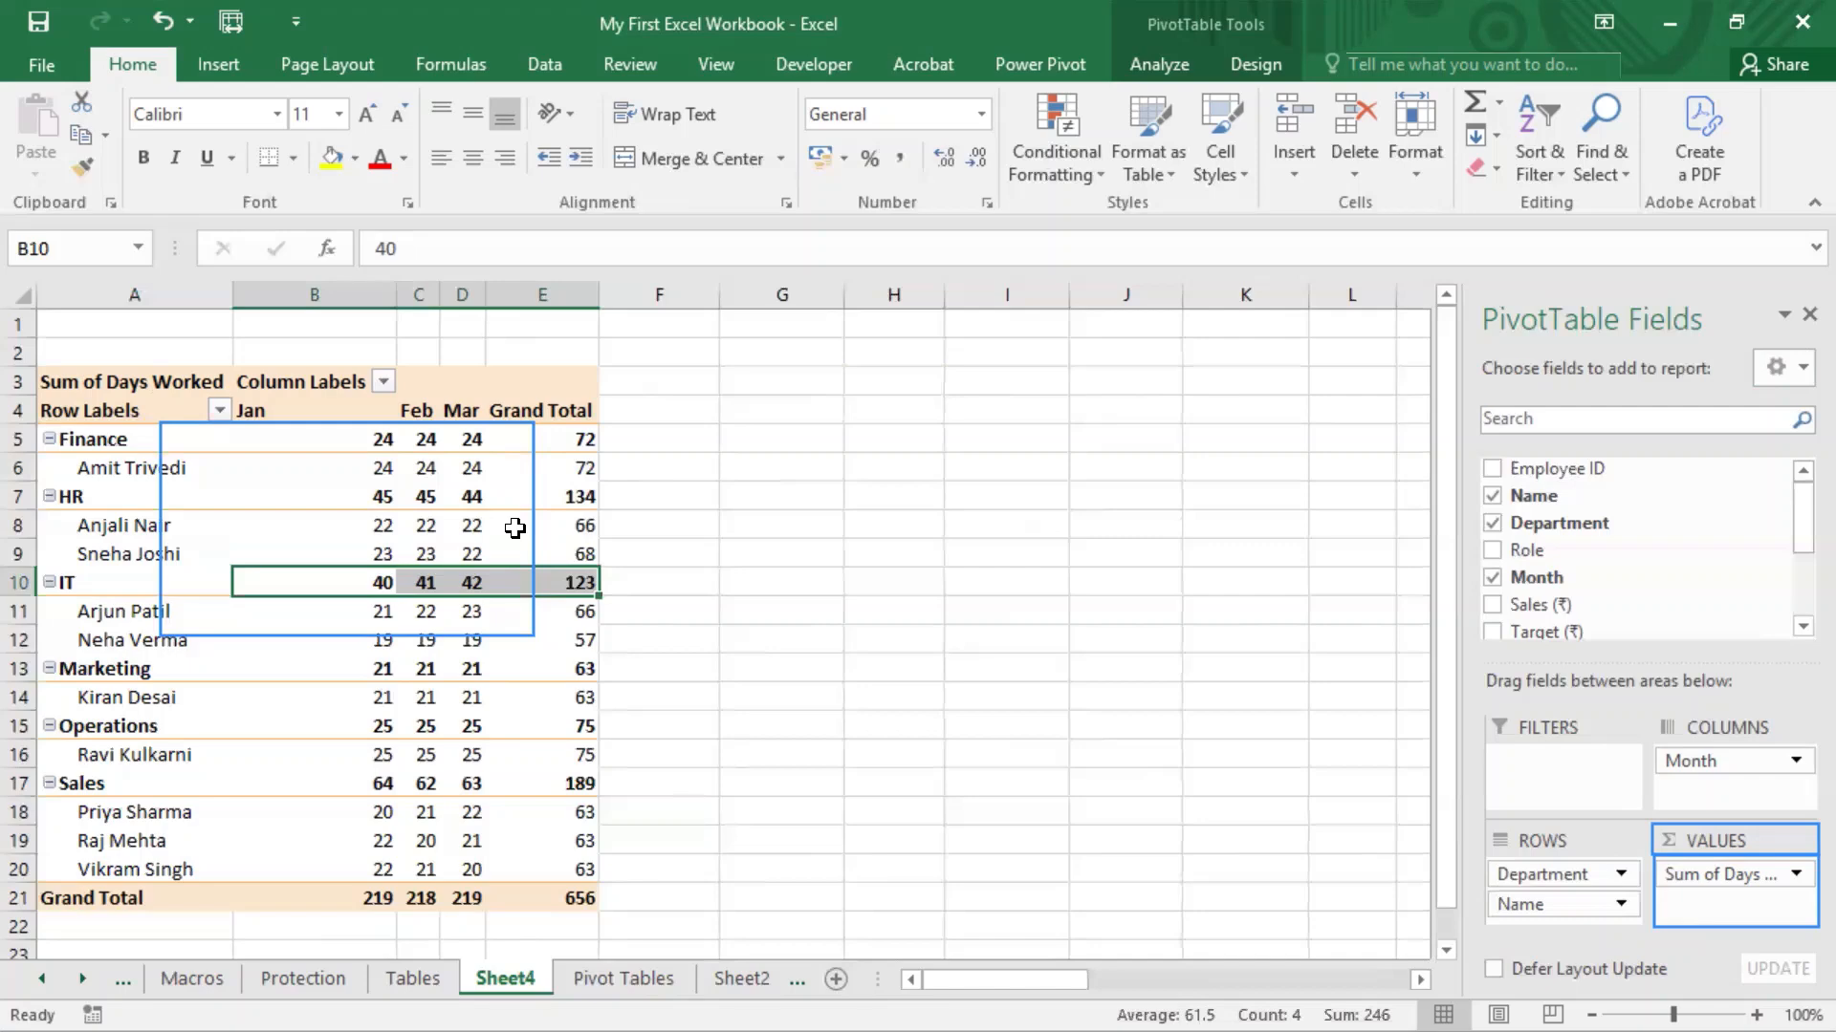
# Step: Take the Name field out of the Rows area so only Department groups the days worked
pyautogui.moveTo(1529, 905); pyautogui.dragTo(1203, 845)
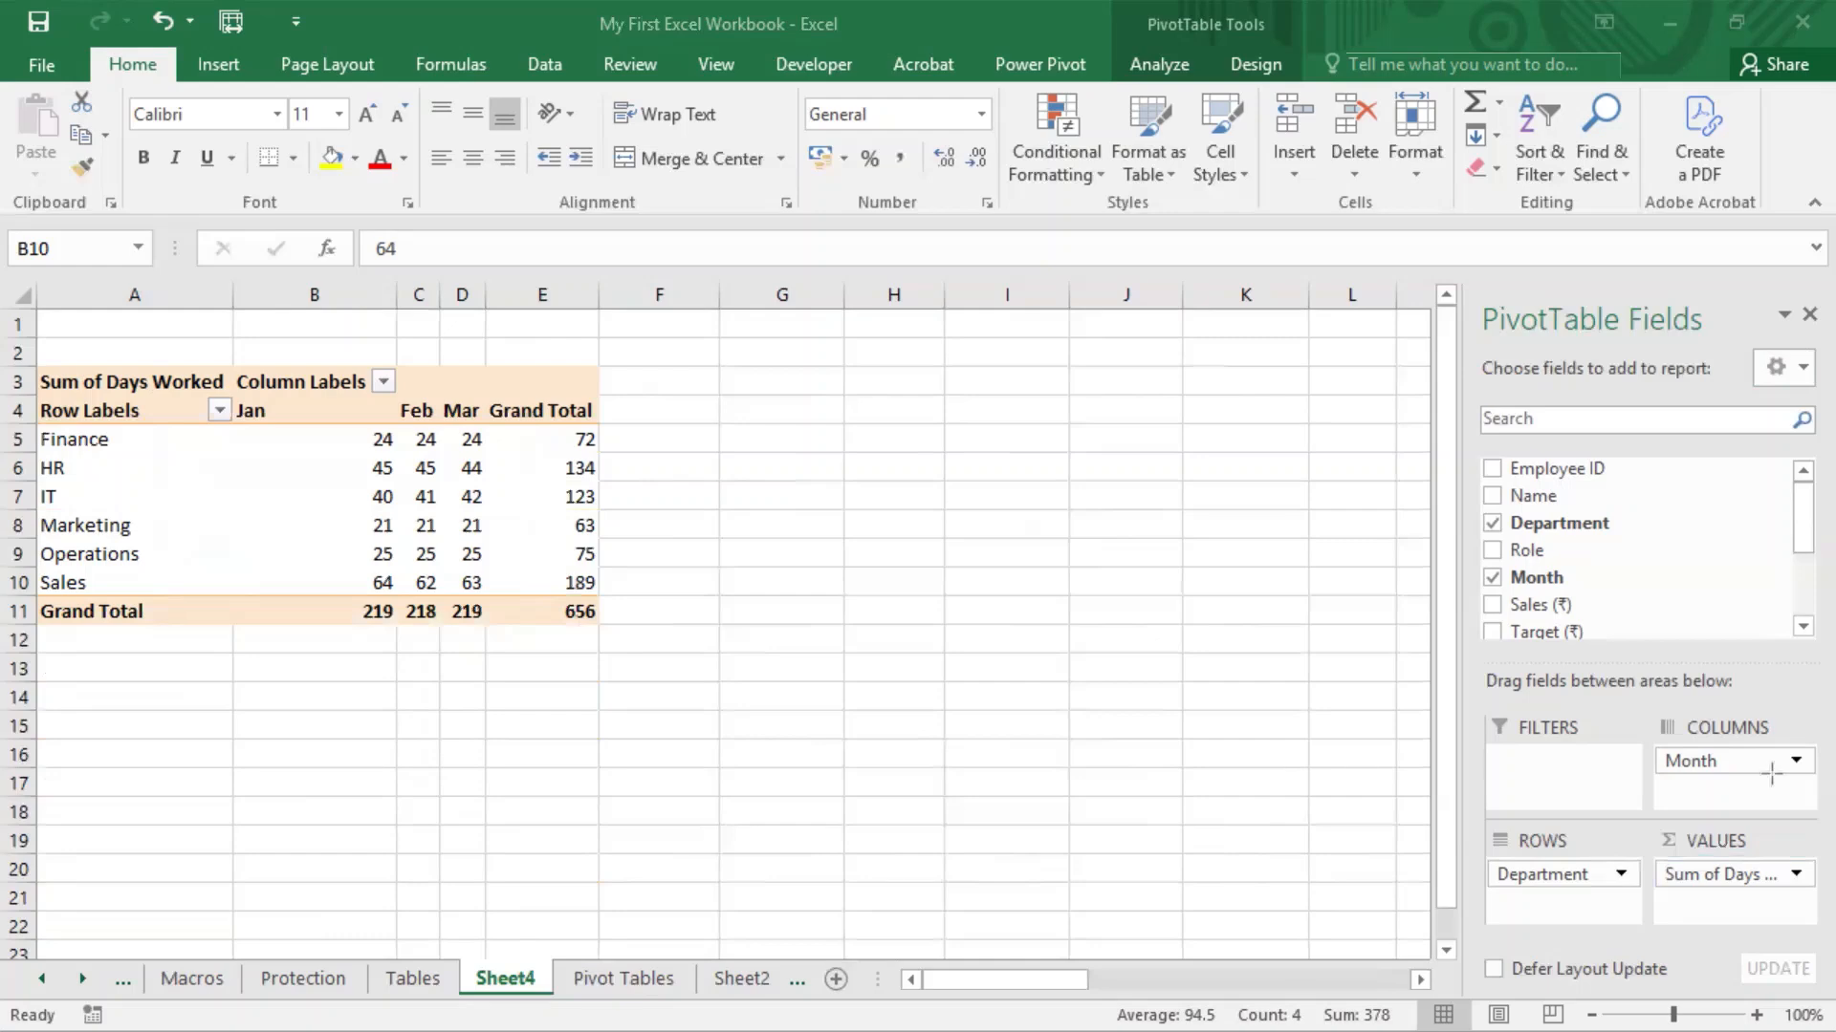
# Step: Place the Role field in the Filters area above the pivot table
pyautogui.moveTo(1771, 772); pyautogui.dragTo(1611, 758)
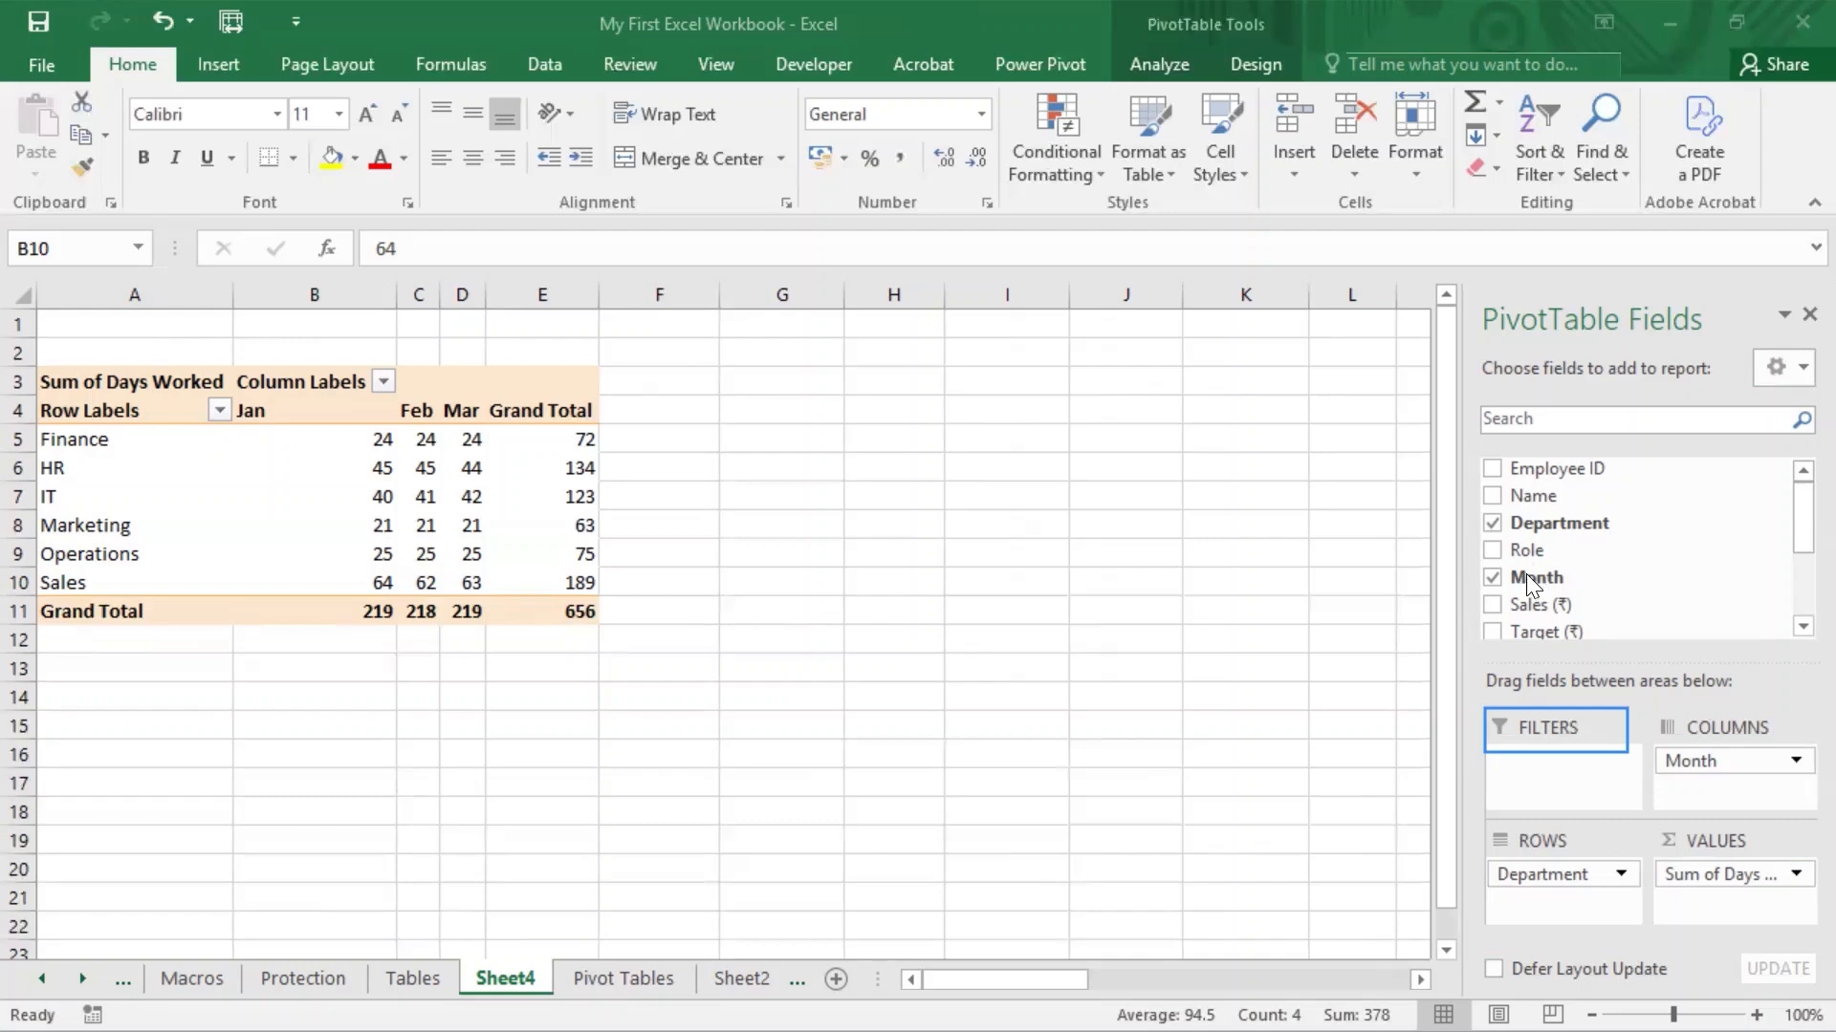
pyautogui.click(1534, 547)
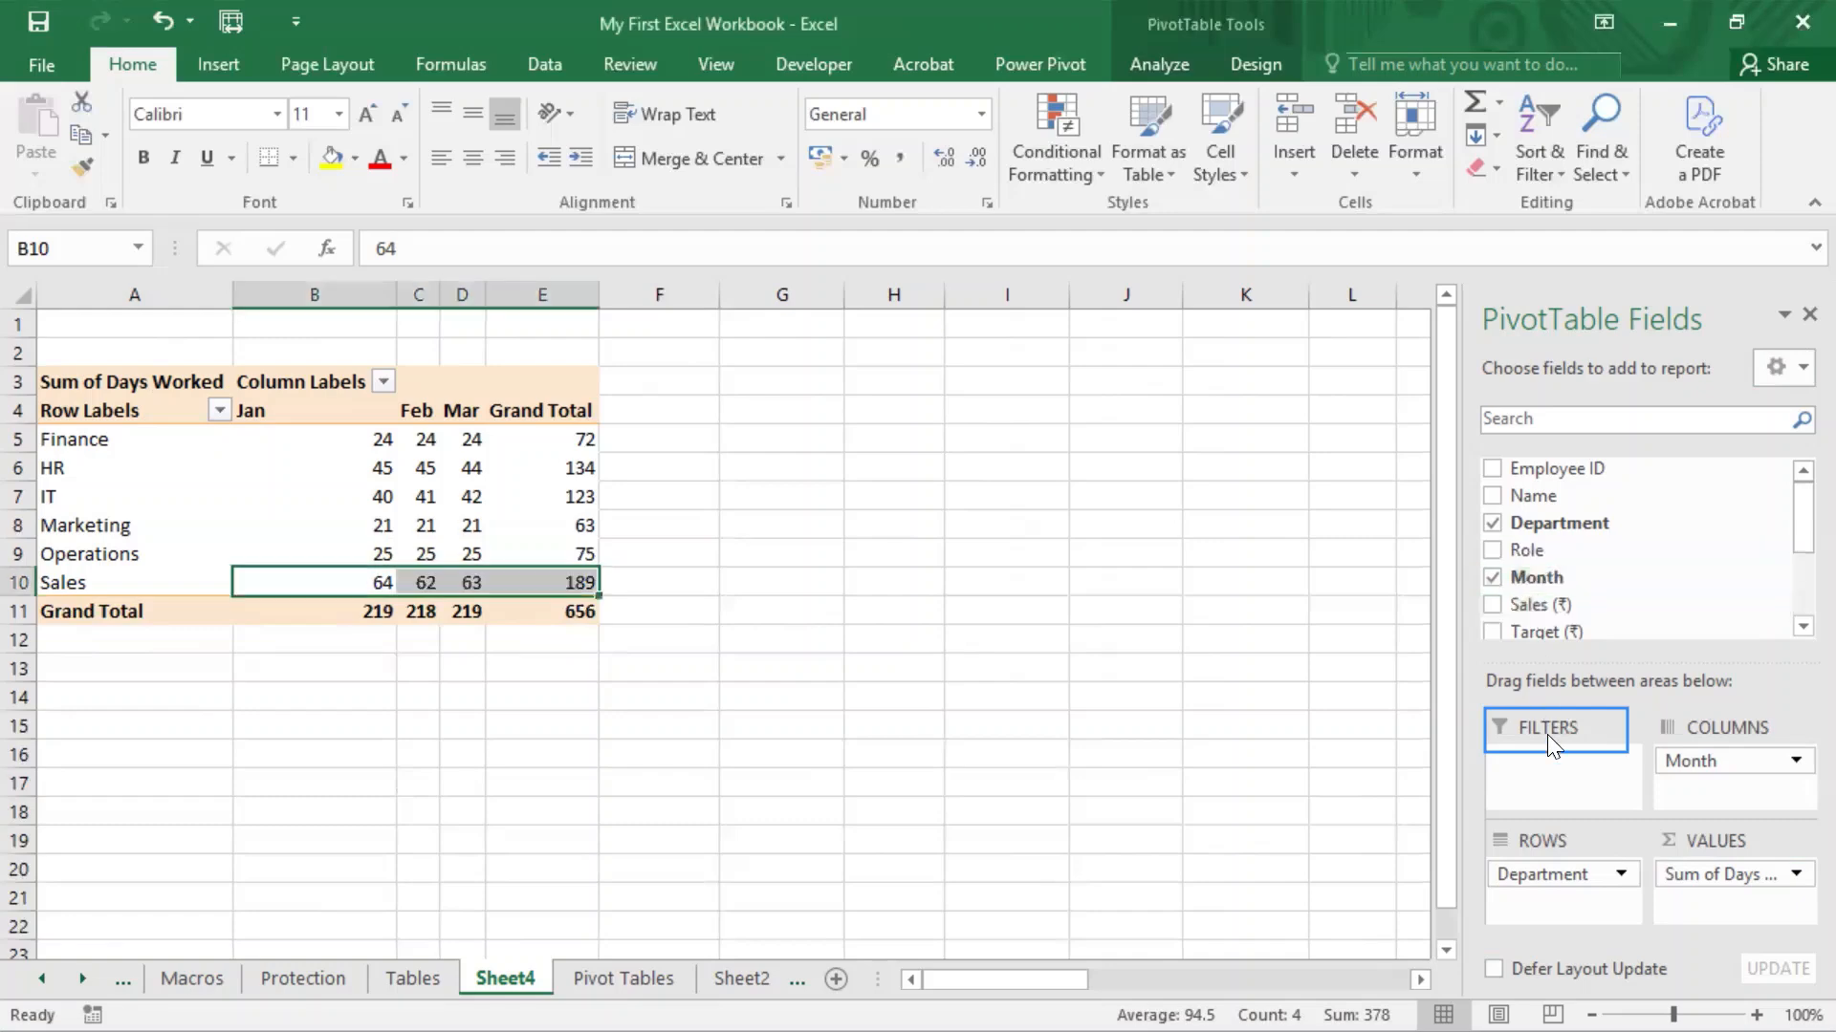
pyautogui.moveTo(1527, 549); pyautogui.dragTo(1545, 784)
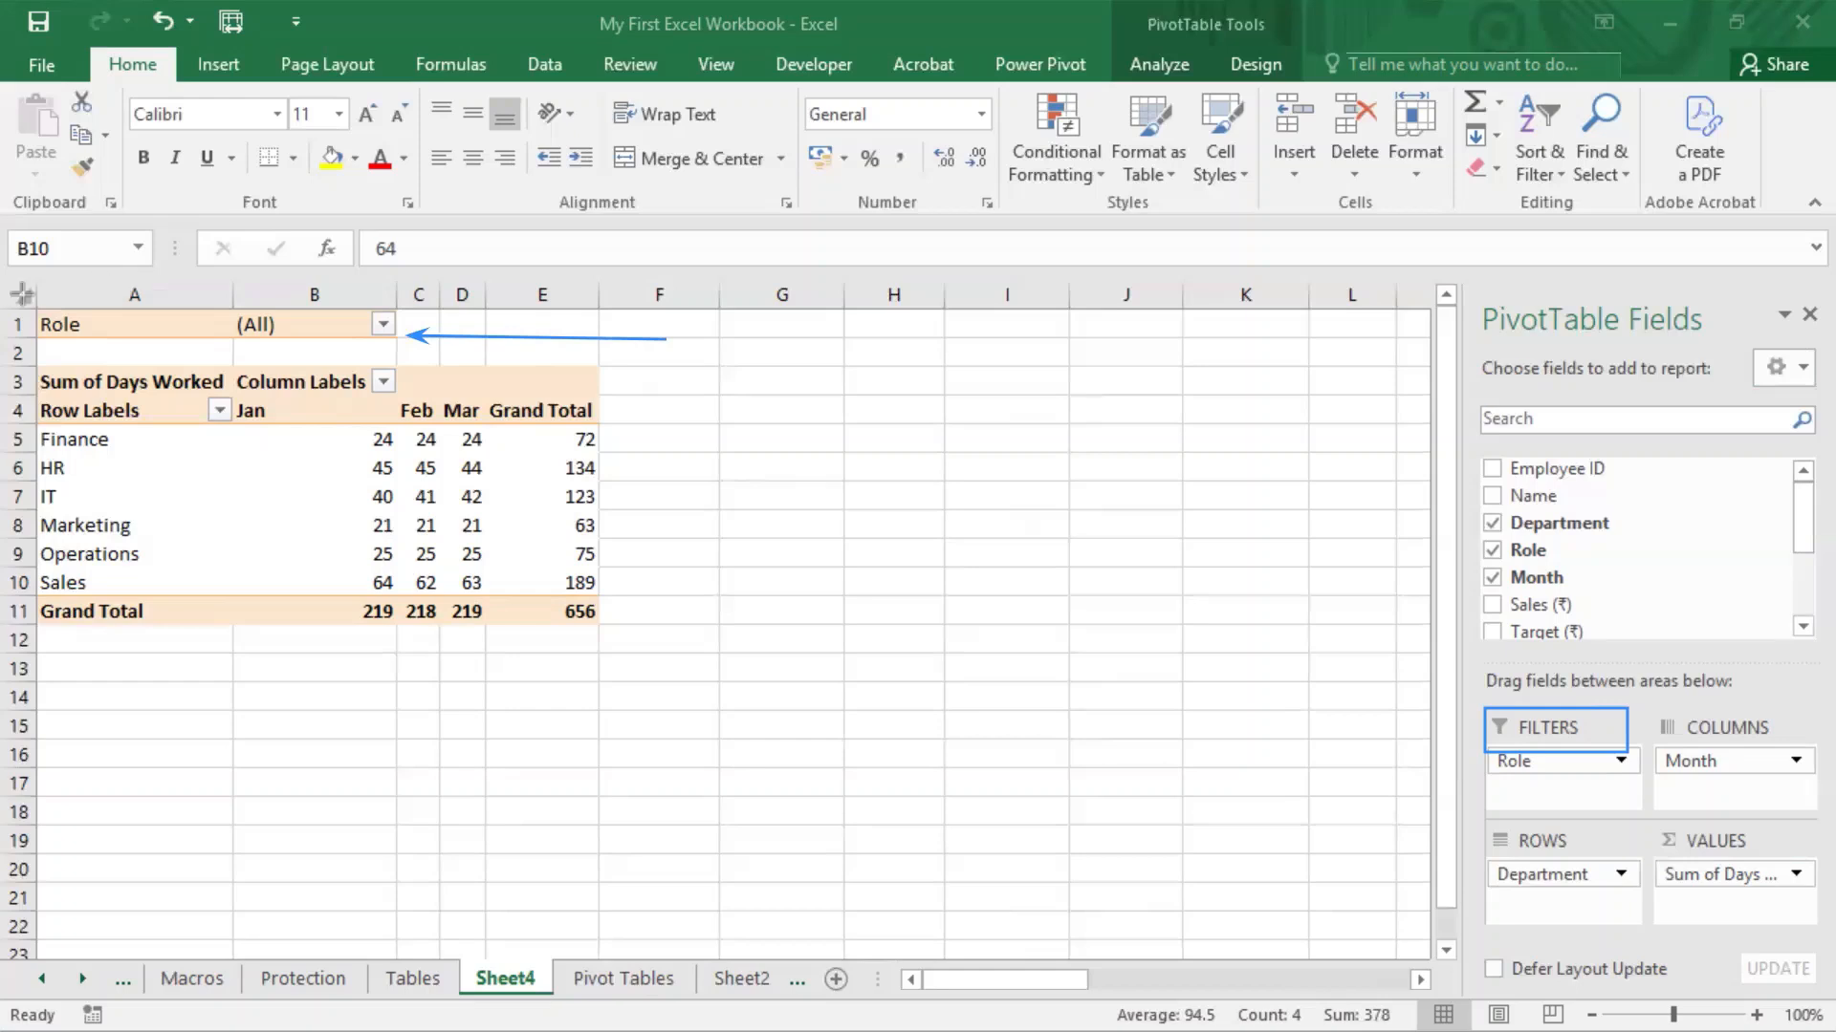
pyautogui.moveTo(31, 299)
pyautogui.mouseDown()
pyautogui.moveTo(153, 356)
pyautogui.moveTo(400, 352)
pyautogui.mouseUp()
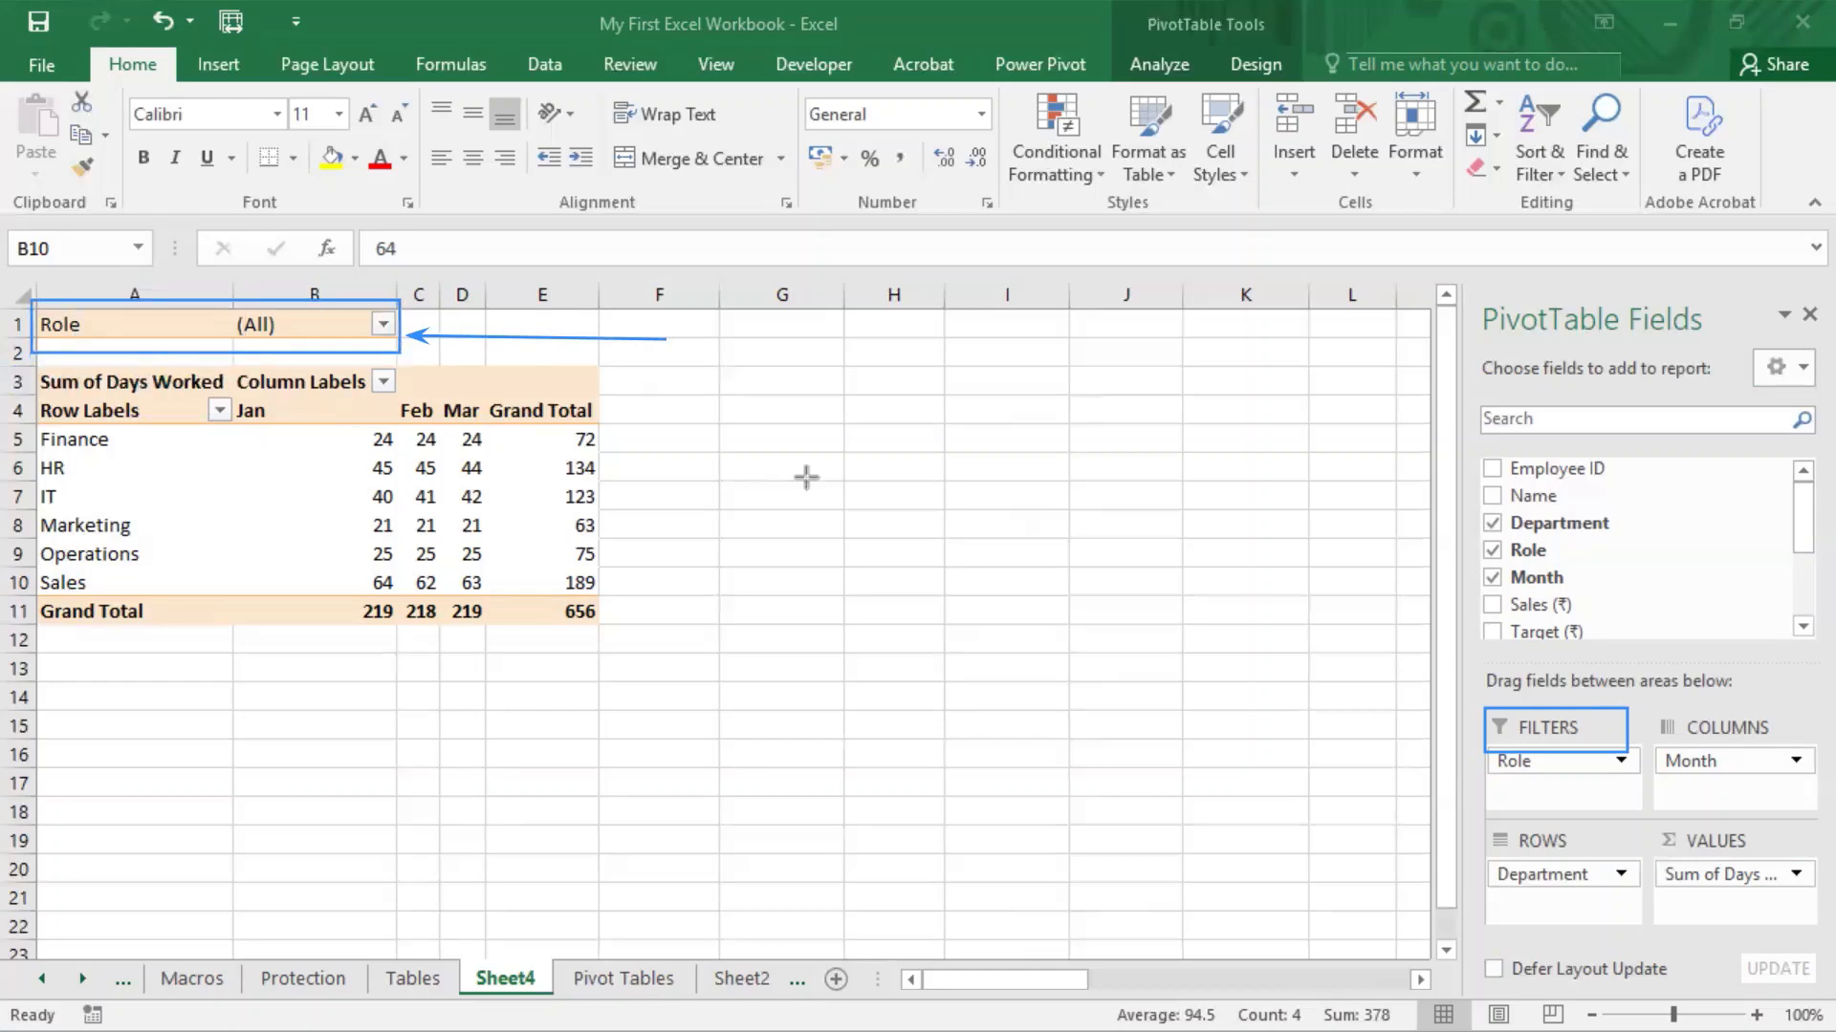
# Step: Filter the pivot table by Role to show only Executive
pyautogui.click(383, 325)
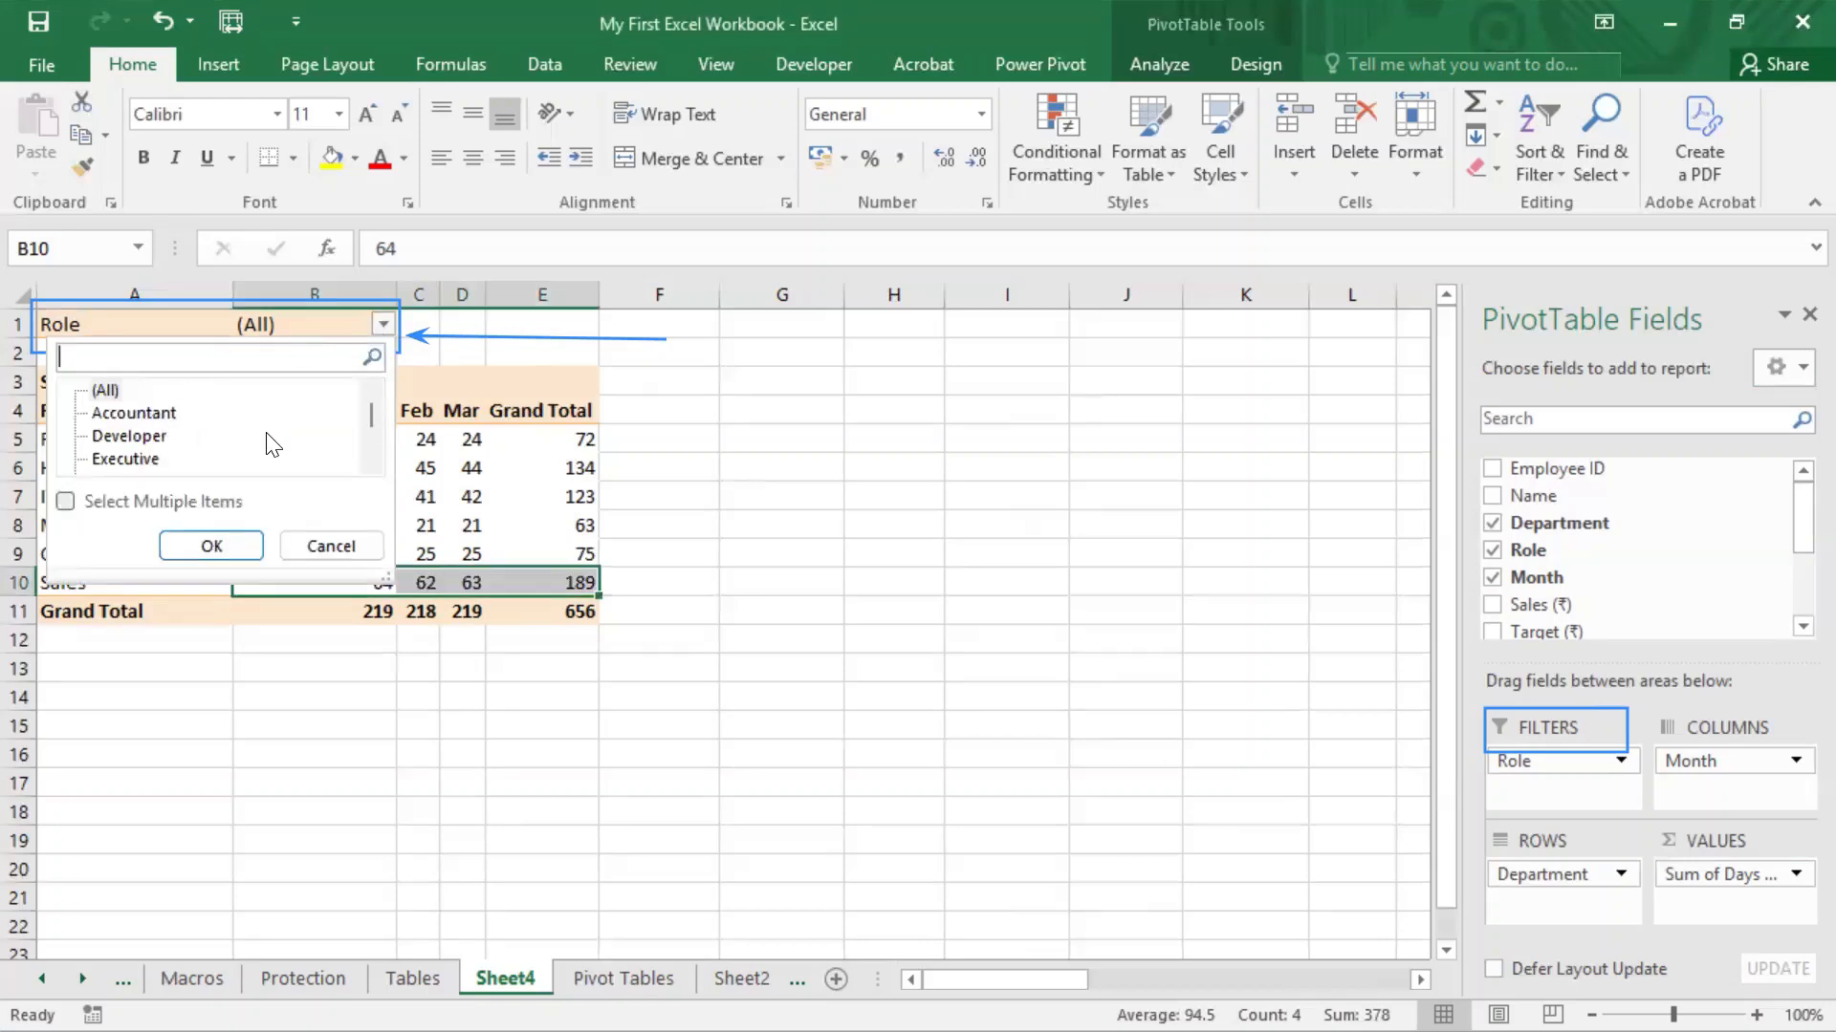
pyautogui.click(103, 460)
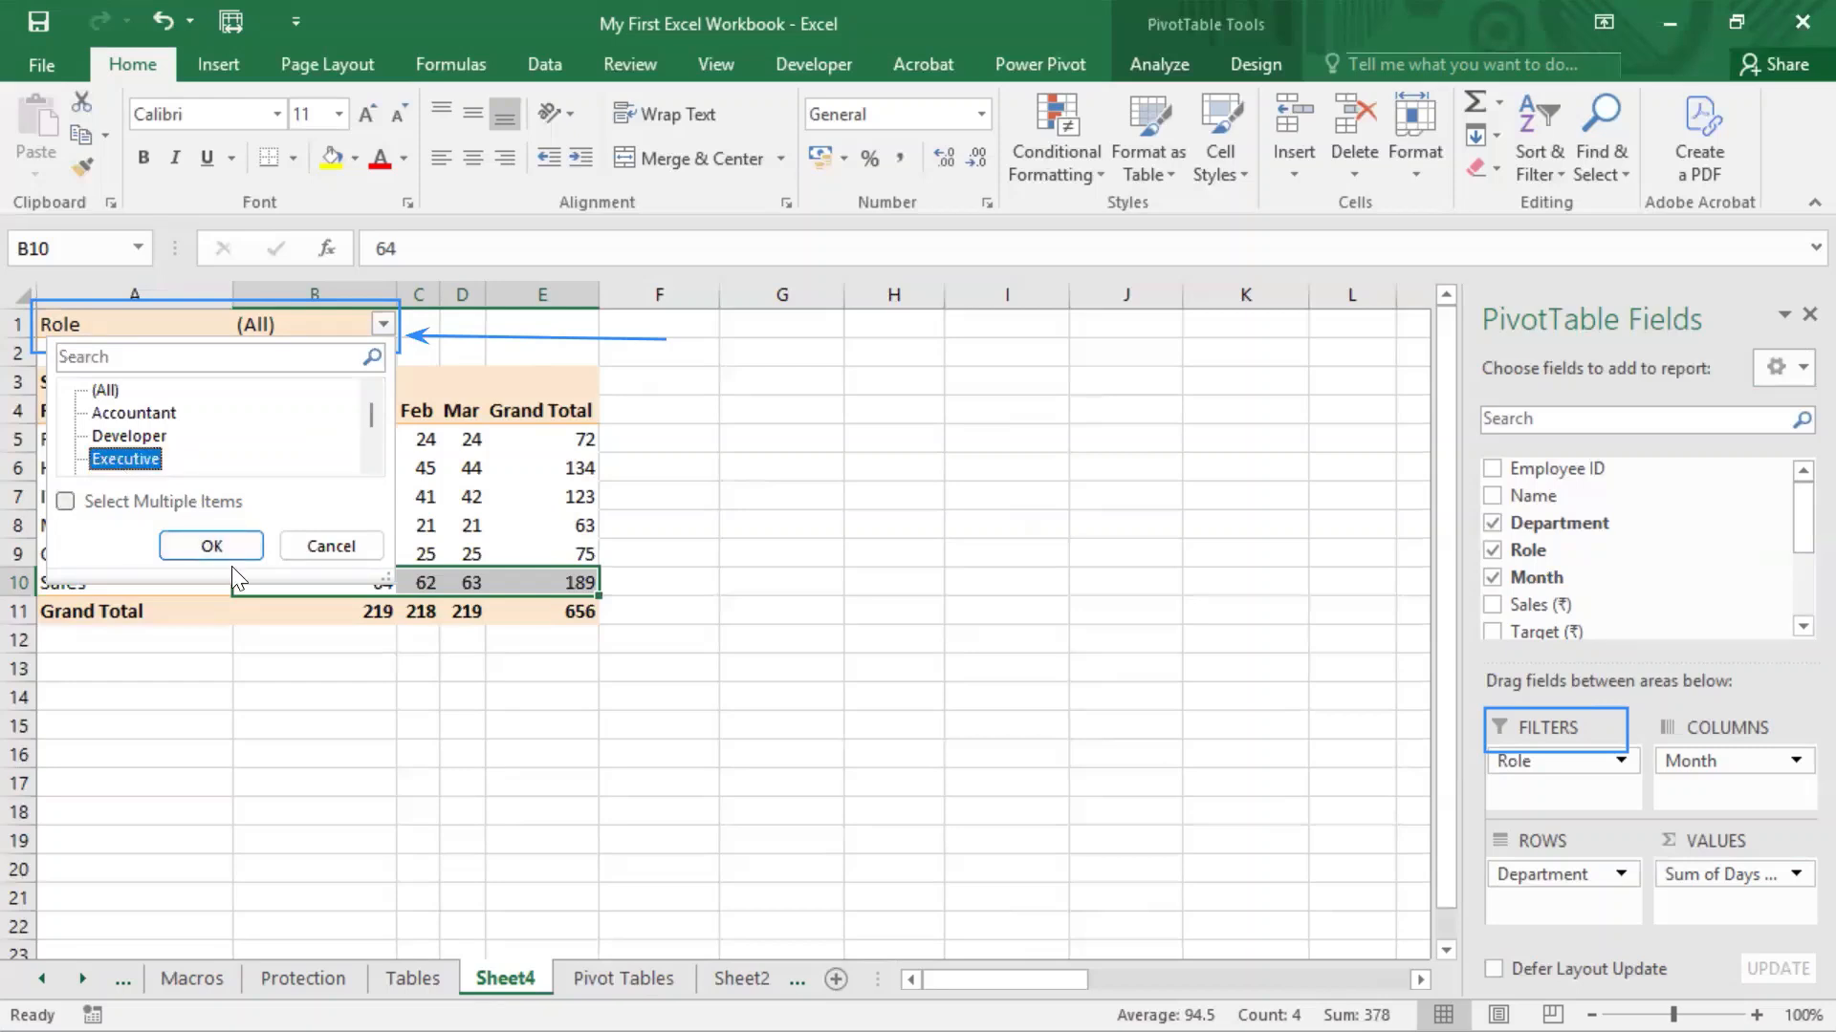
pyautogui.click(212, 546)
pyautogui.click(616, 472)
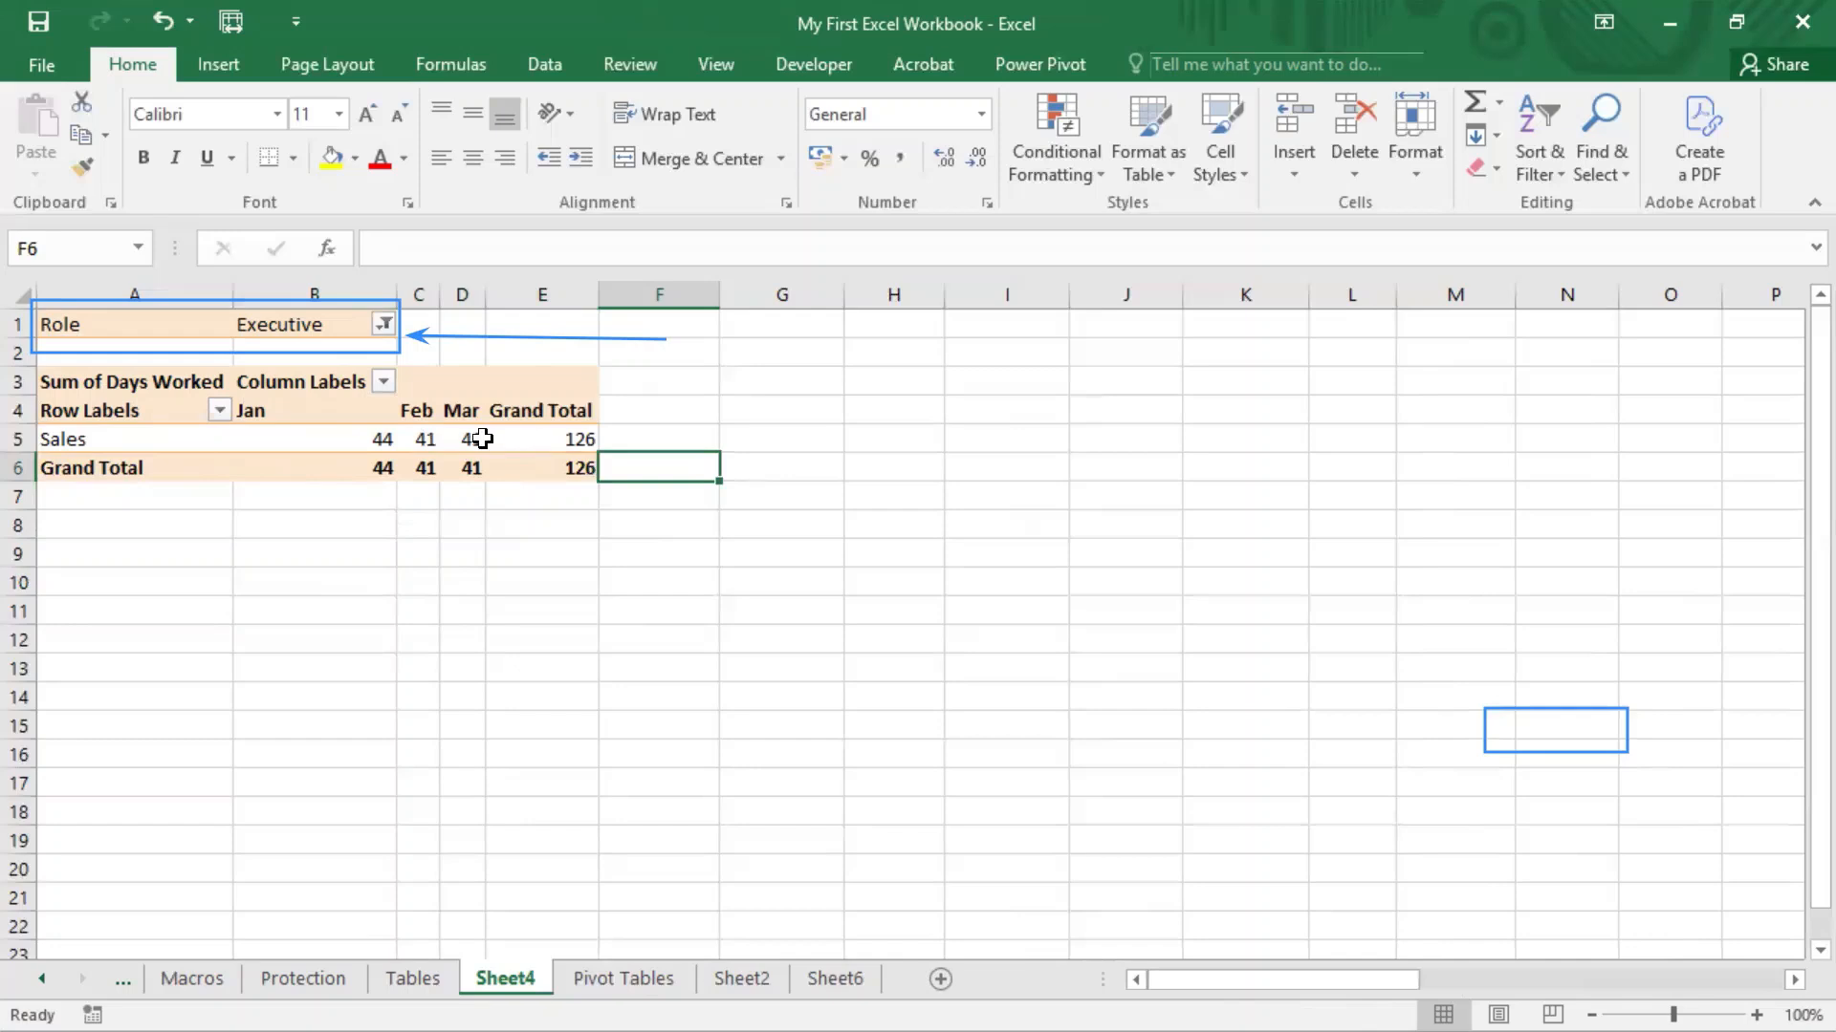
# Step: Allow multiple items in the Role filter and include Operations Manager alongside Executive
pyautogui.click(384, 324)
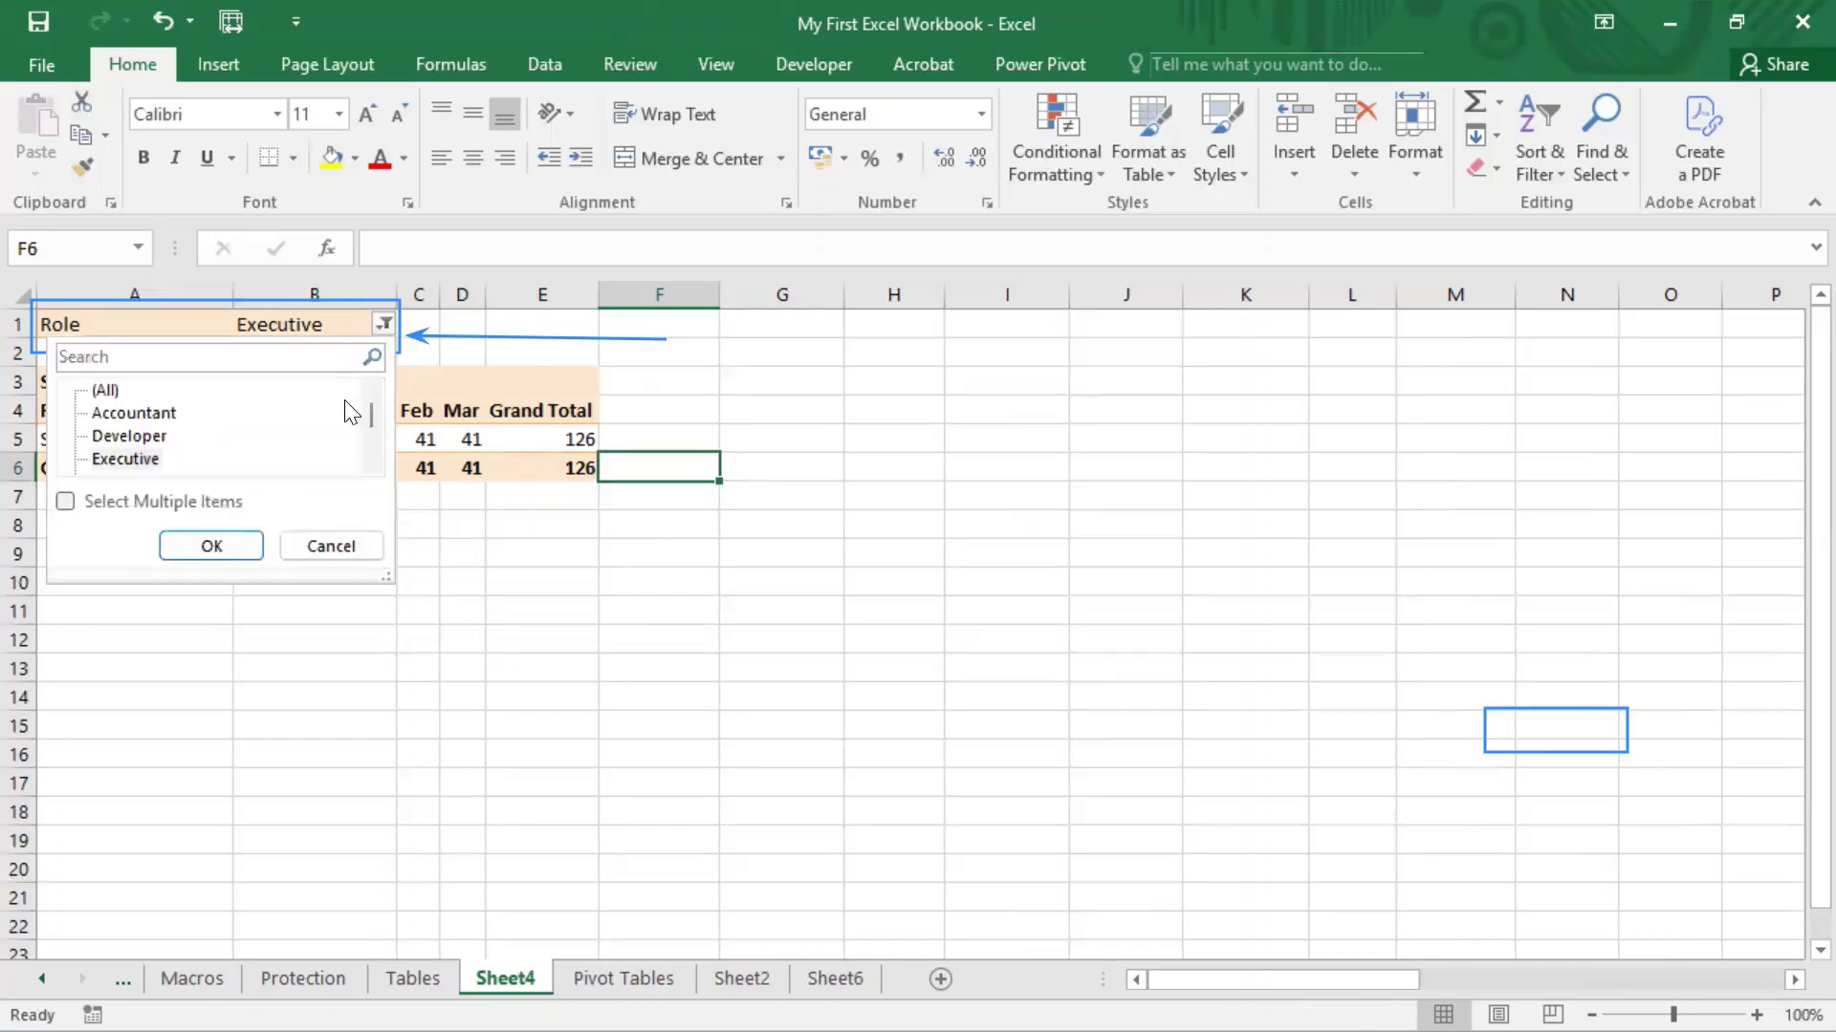
pyautogui.click(65, 501)
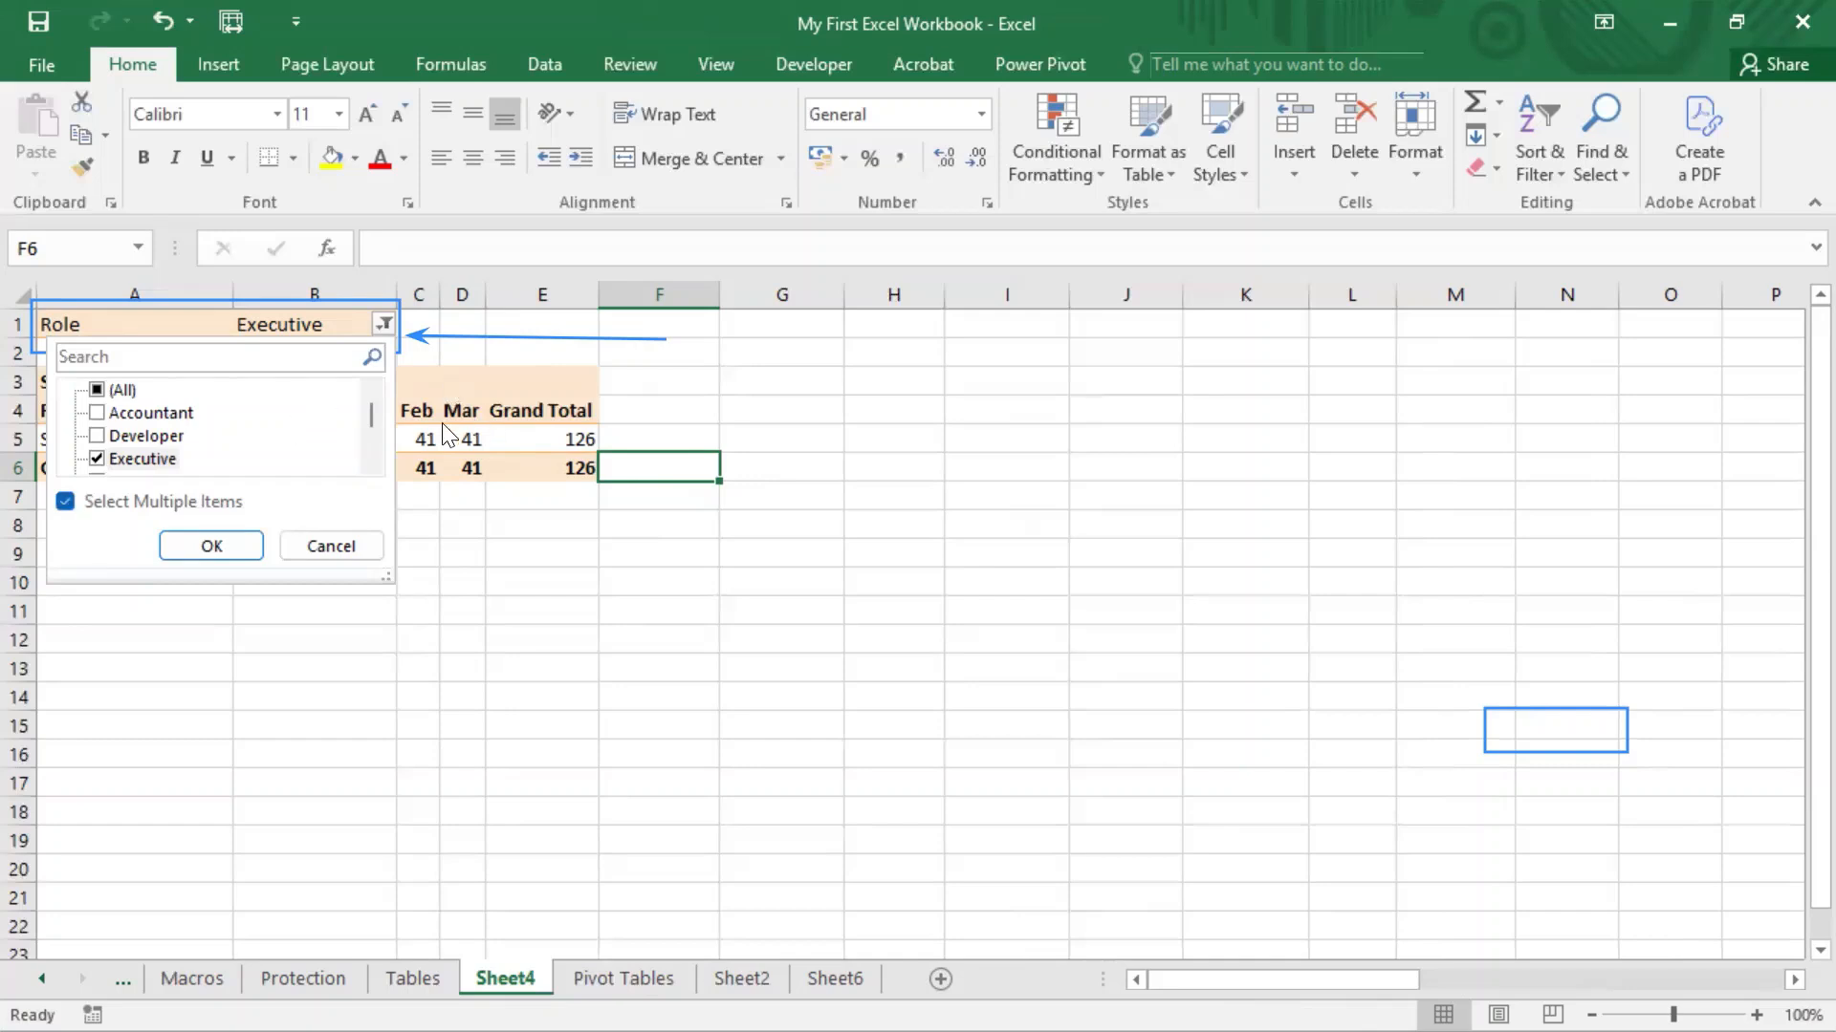
pyautogui.moveTo(369, 417); pyautogui.dragTo(371, 444)
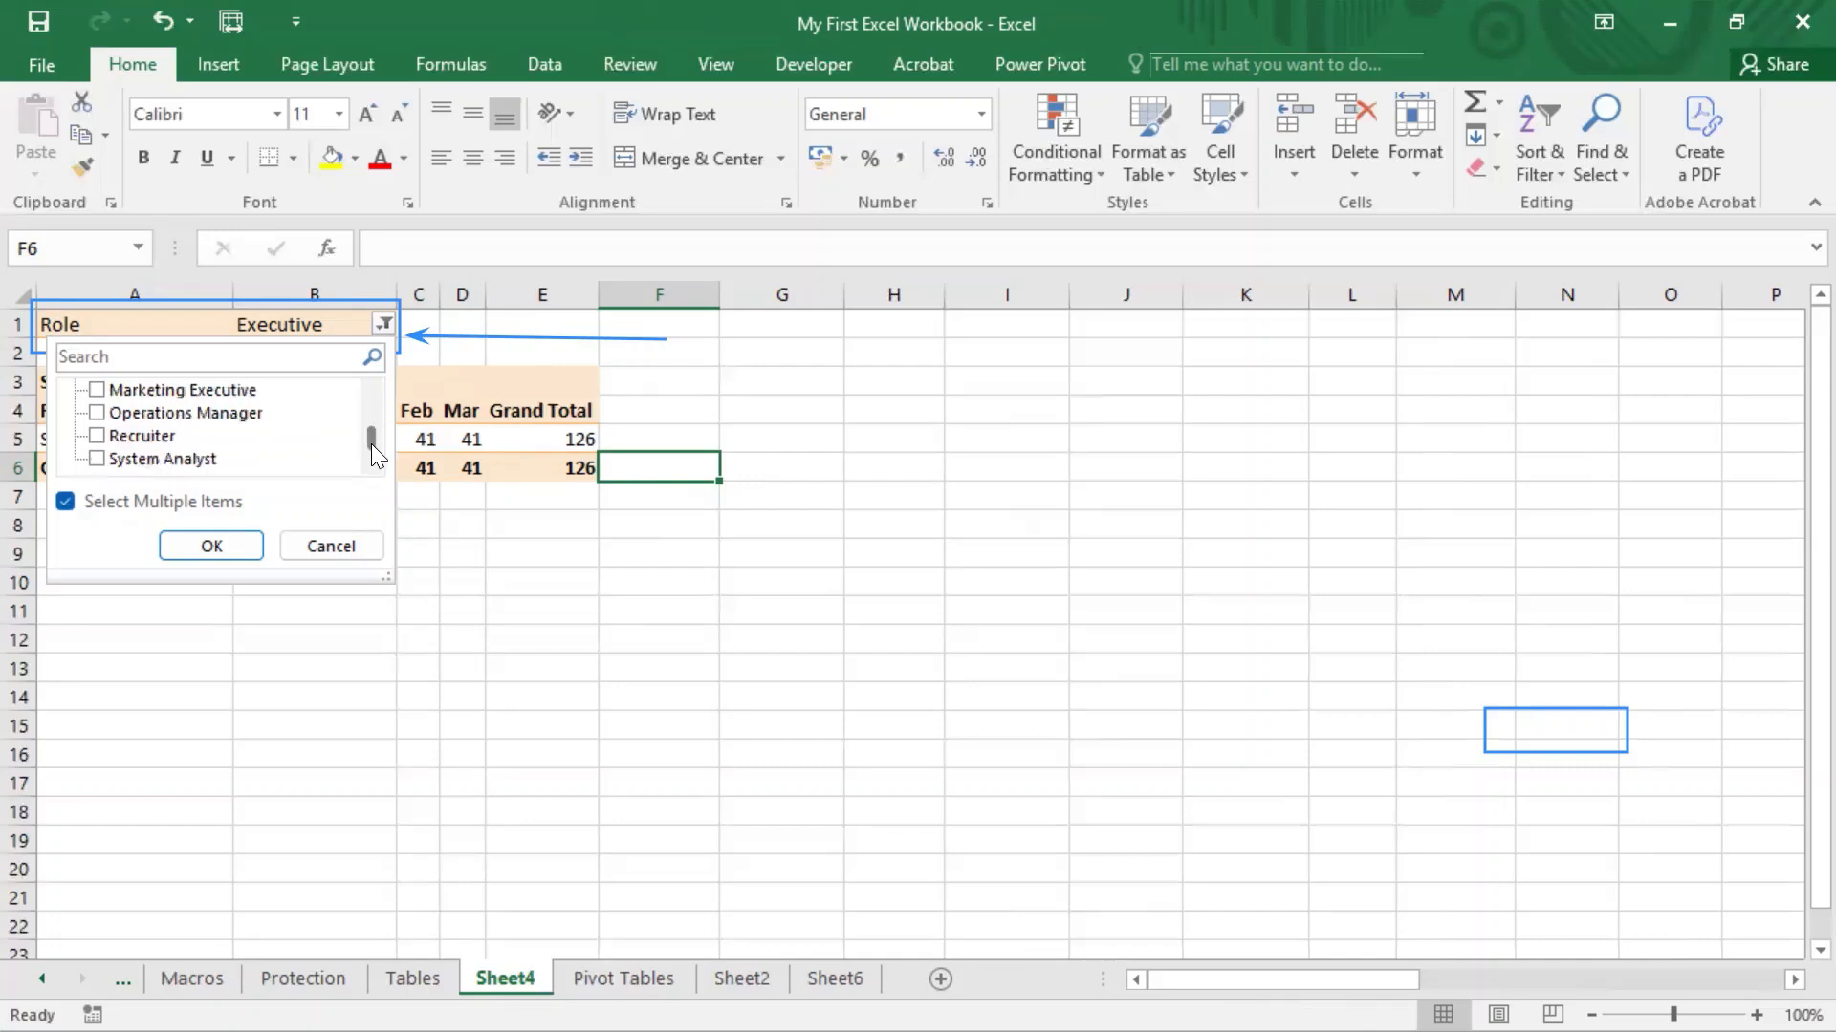
pyautogui.click(127, 417)
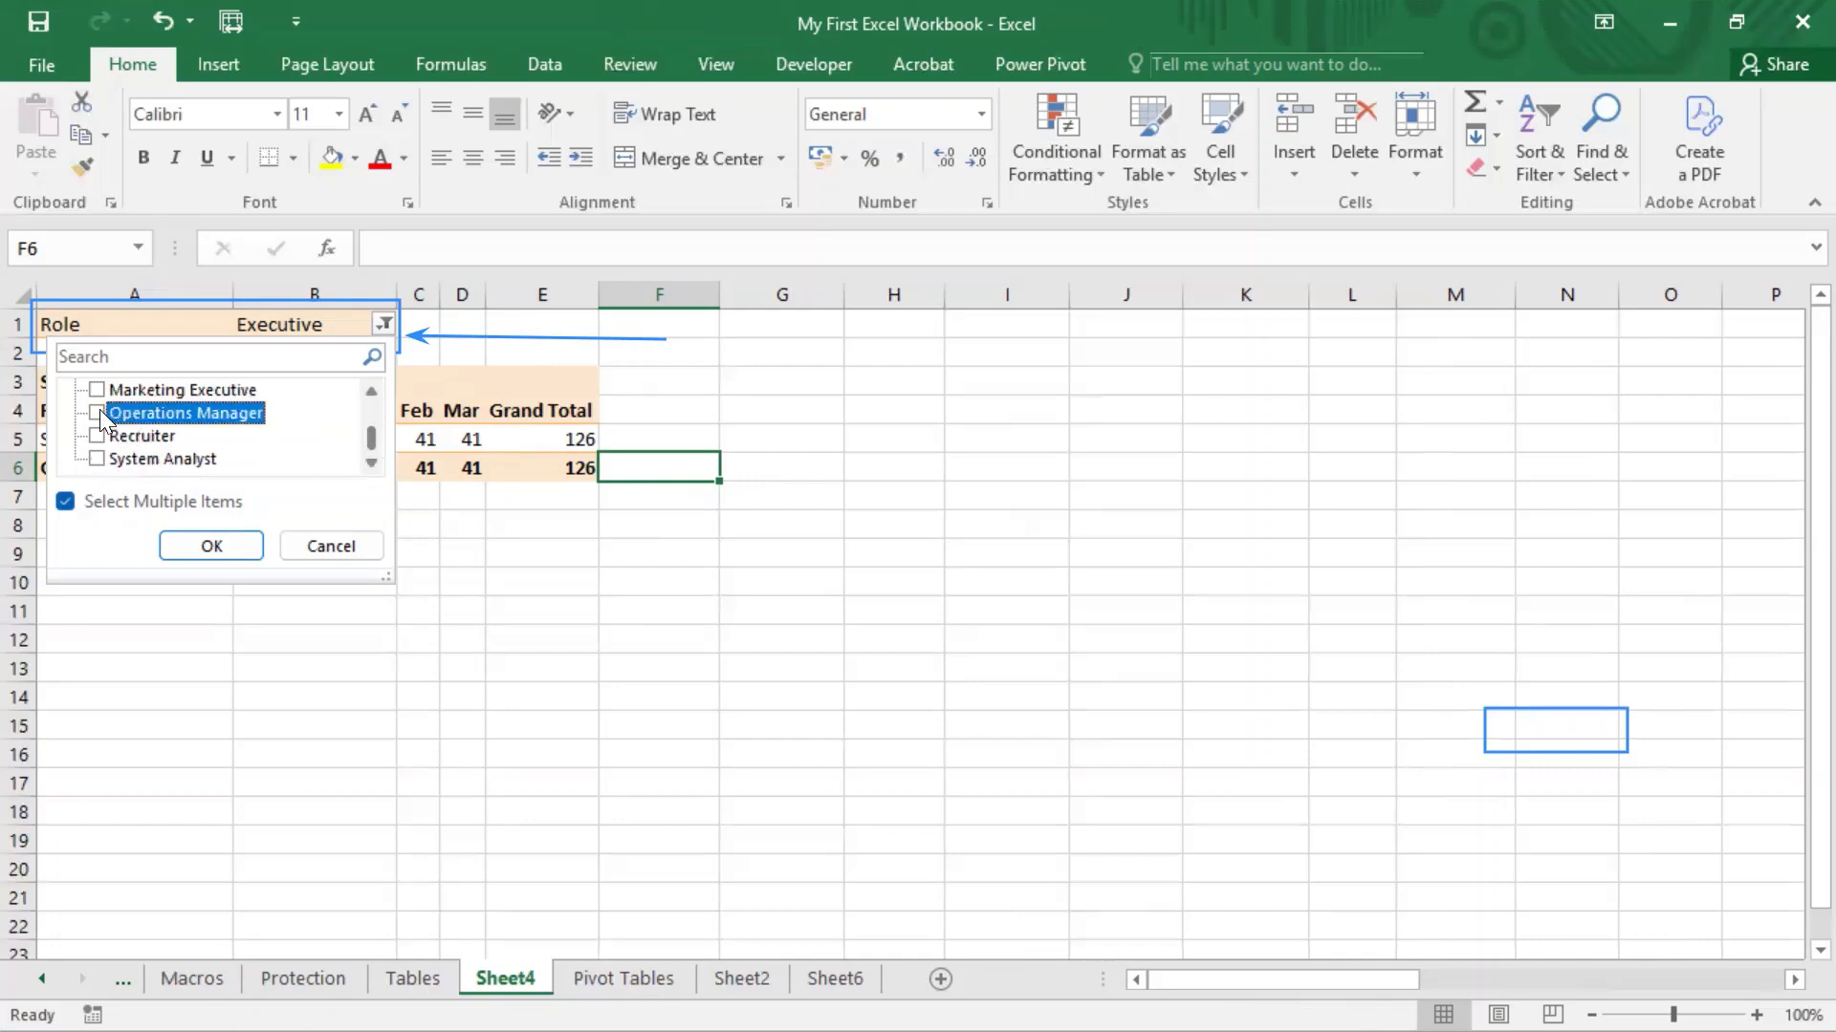
pyautogui.click(99, 415)
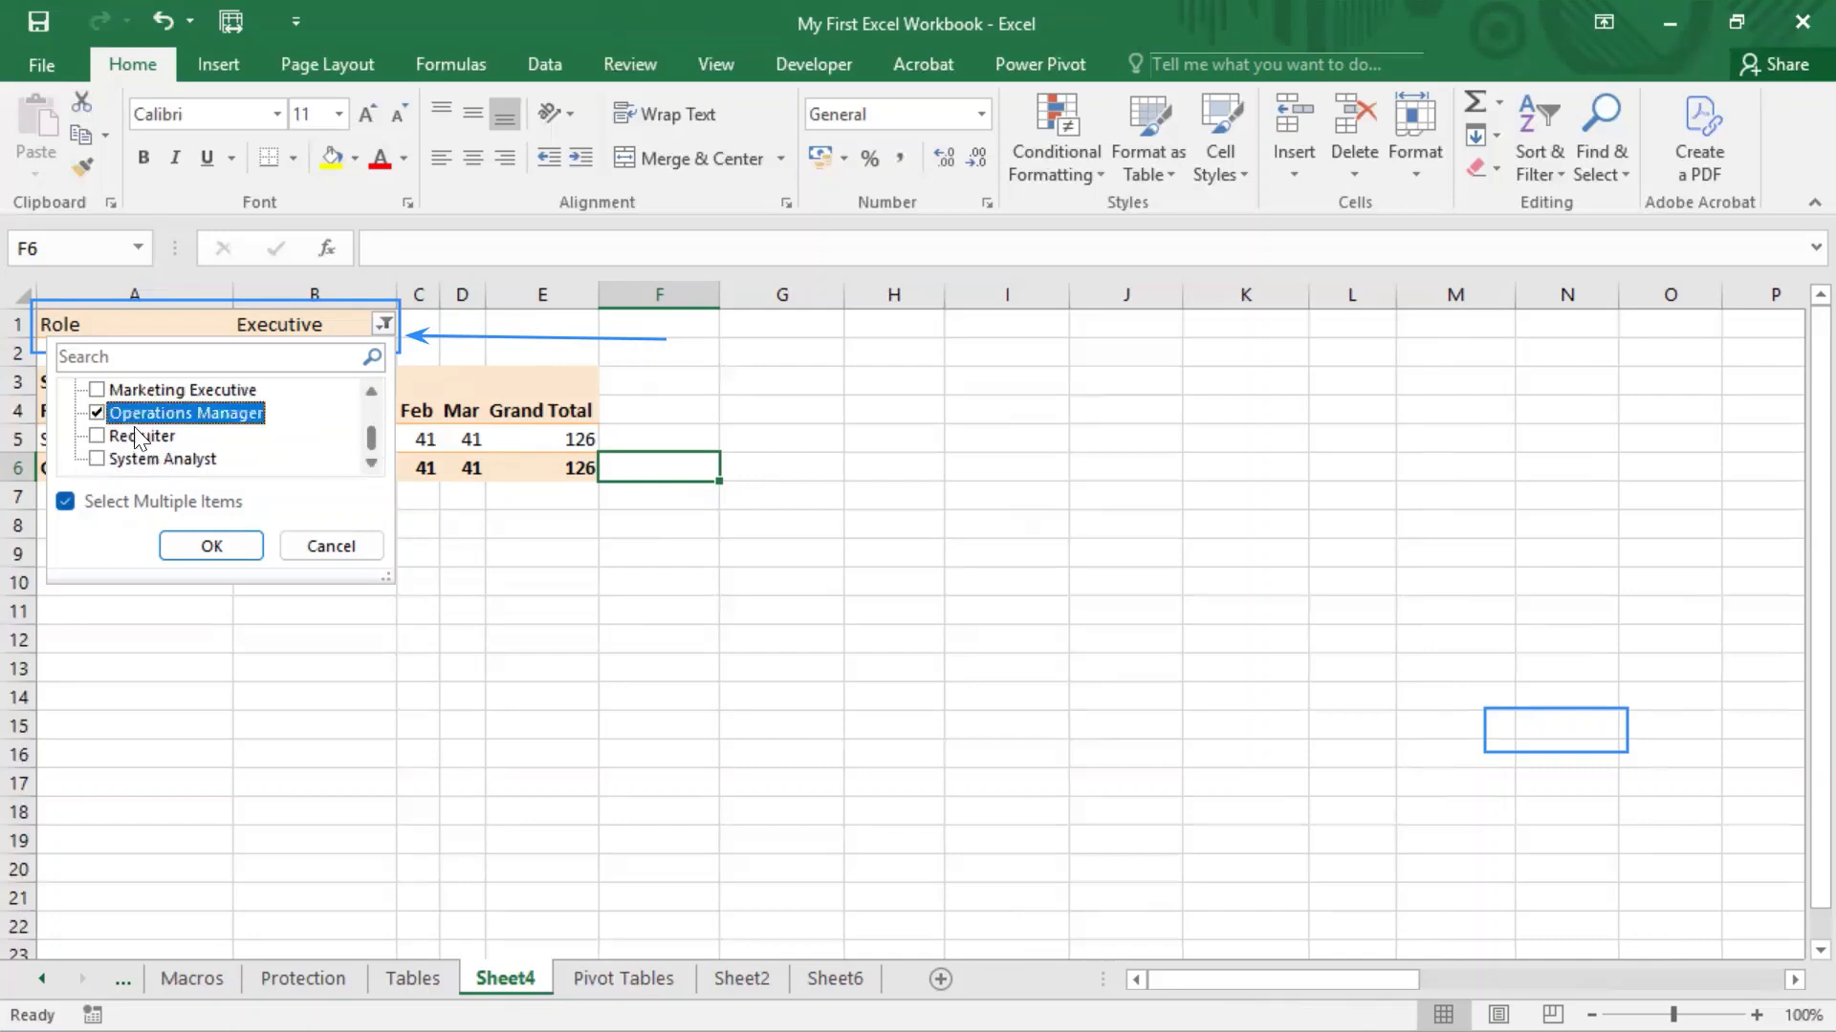
pyautogui.click(214, 549)
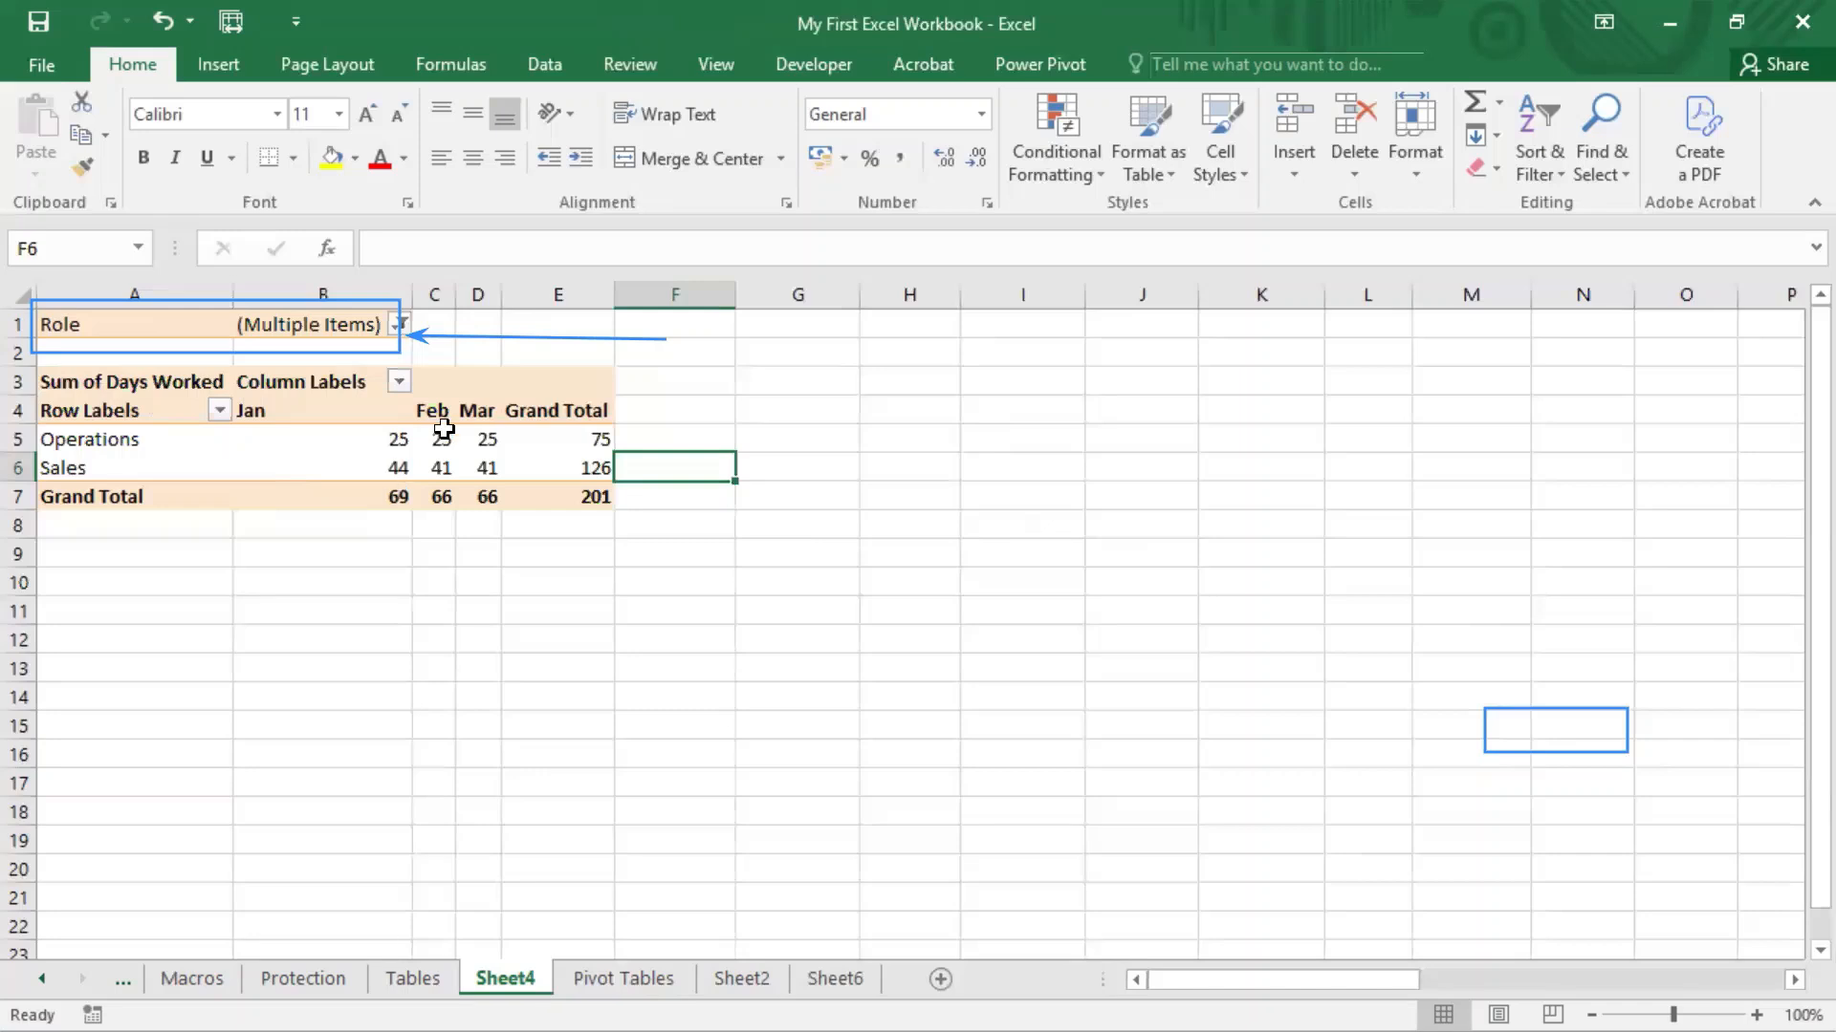
# Step: Move the Month field from the Columns area to the Filters area beneath Role
pyautogui.click(107, 447)
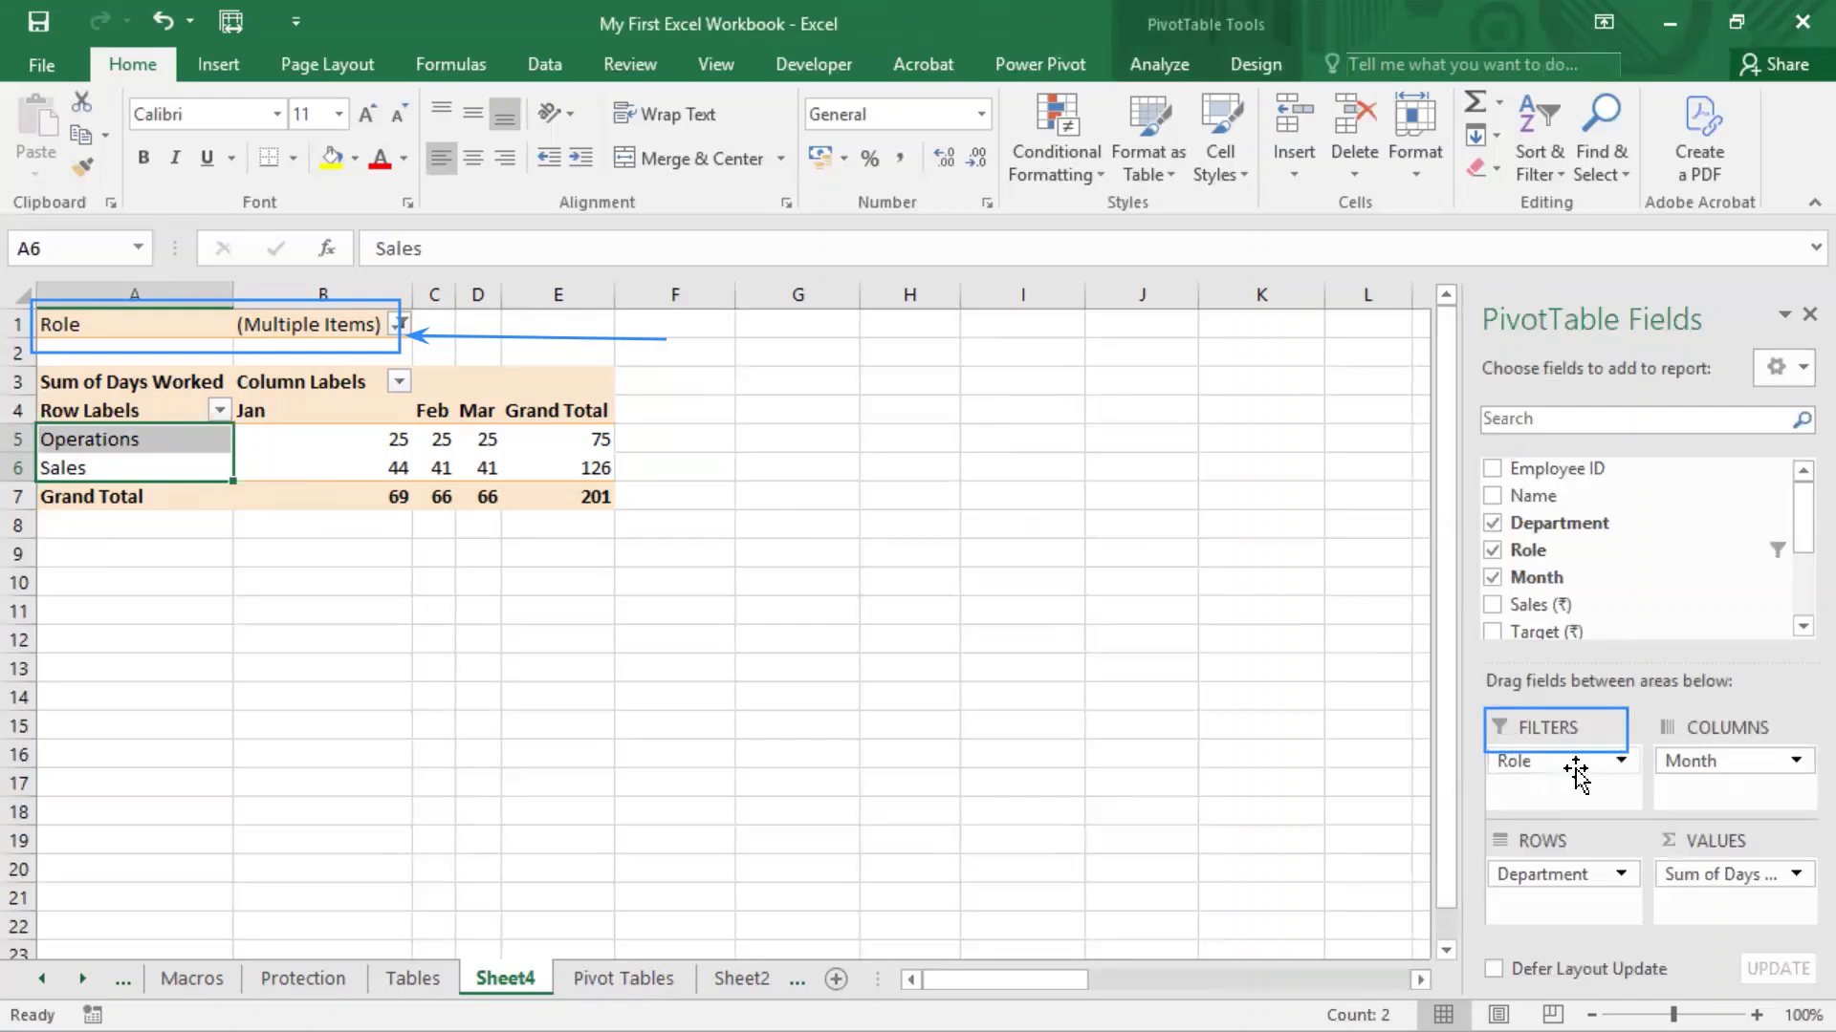
pyautogui.moveTo(1589, 579); pyautogui.dragTo(1574, 793)
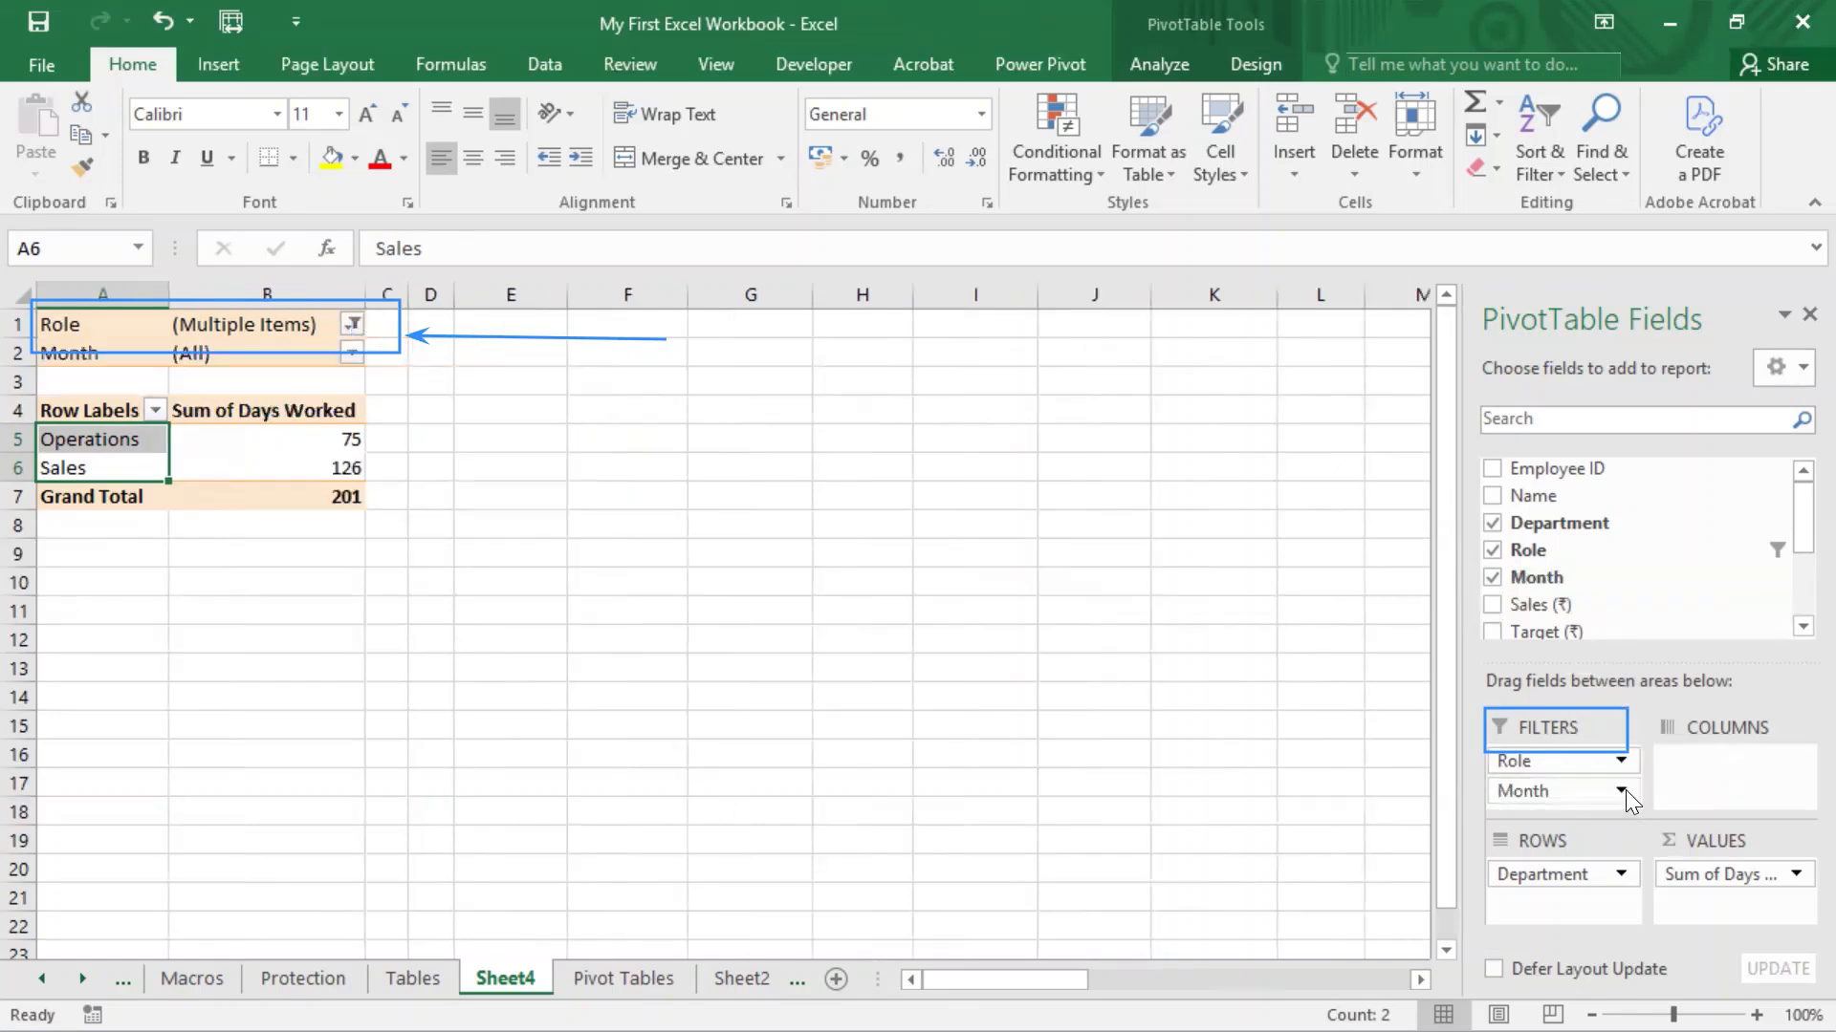
pyautogui.click(1624, 790)
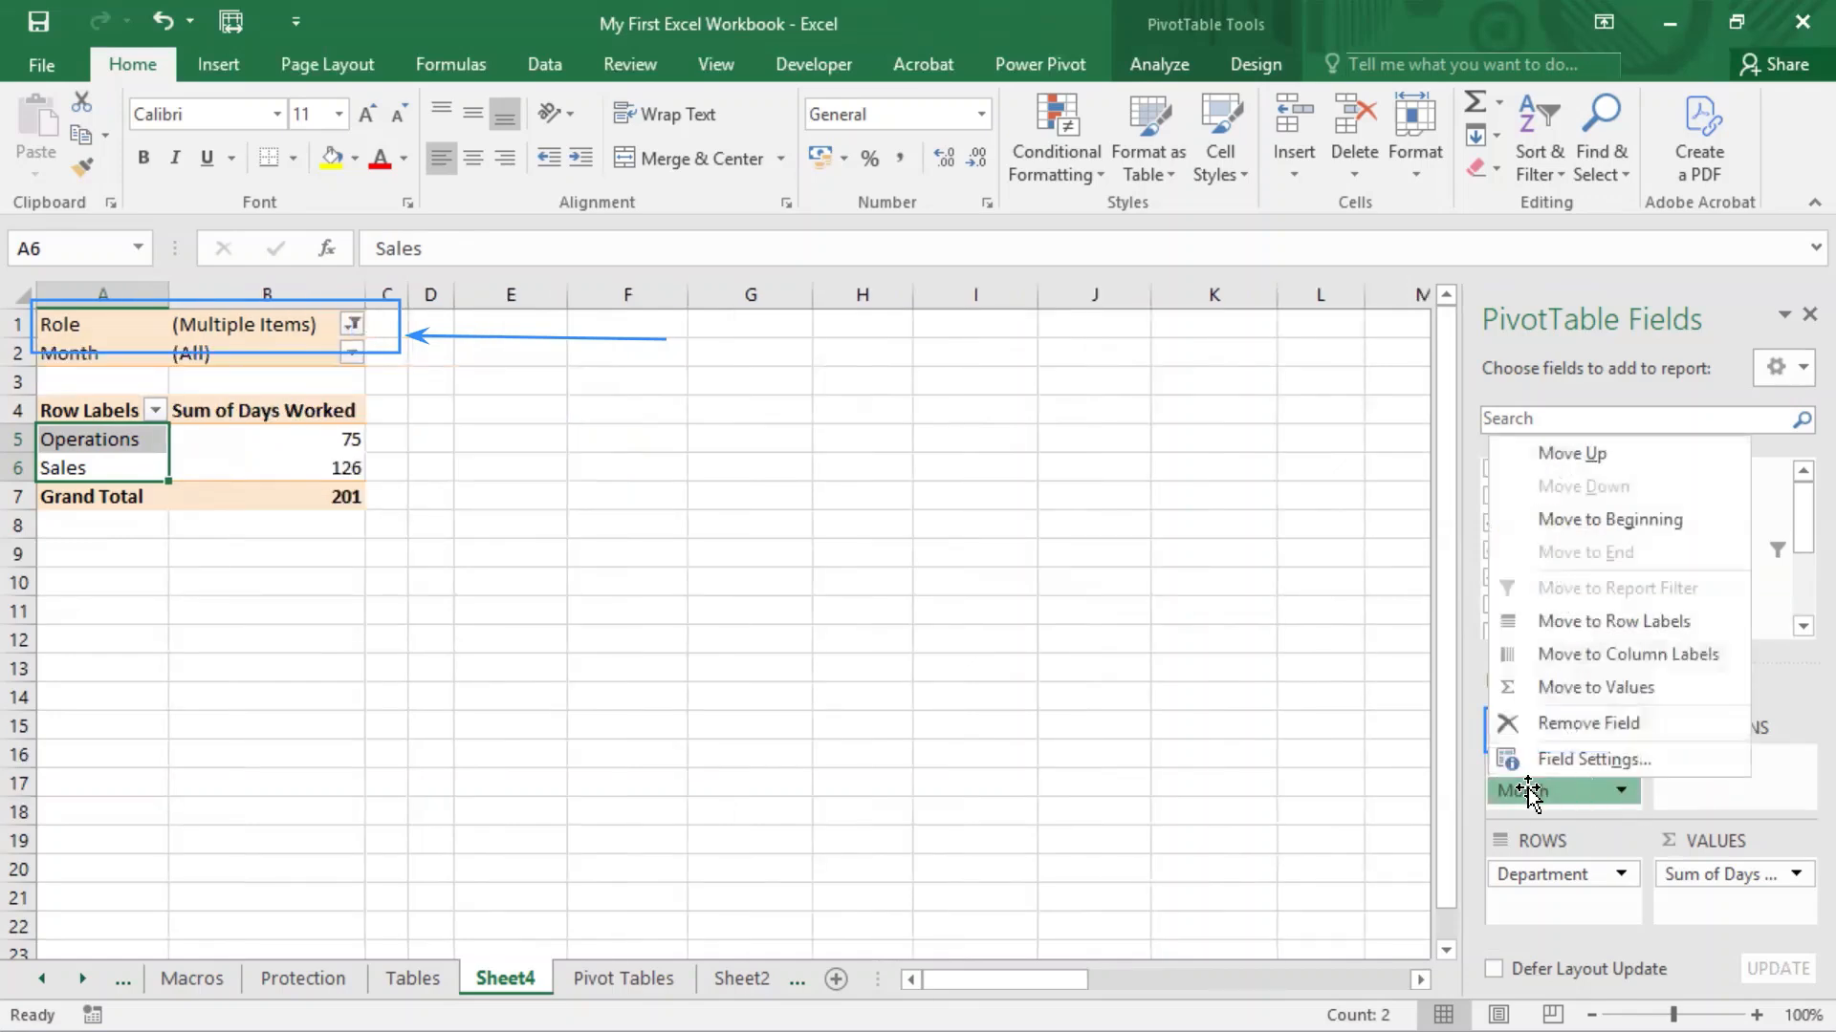
pyautogui.moveTo(517, 440); pyautogui.dragTo(617, 440)
# Step: Reset the Role filter to include all roles
pyautogui.click(260, 324)
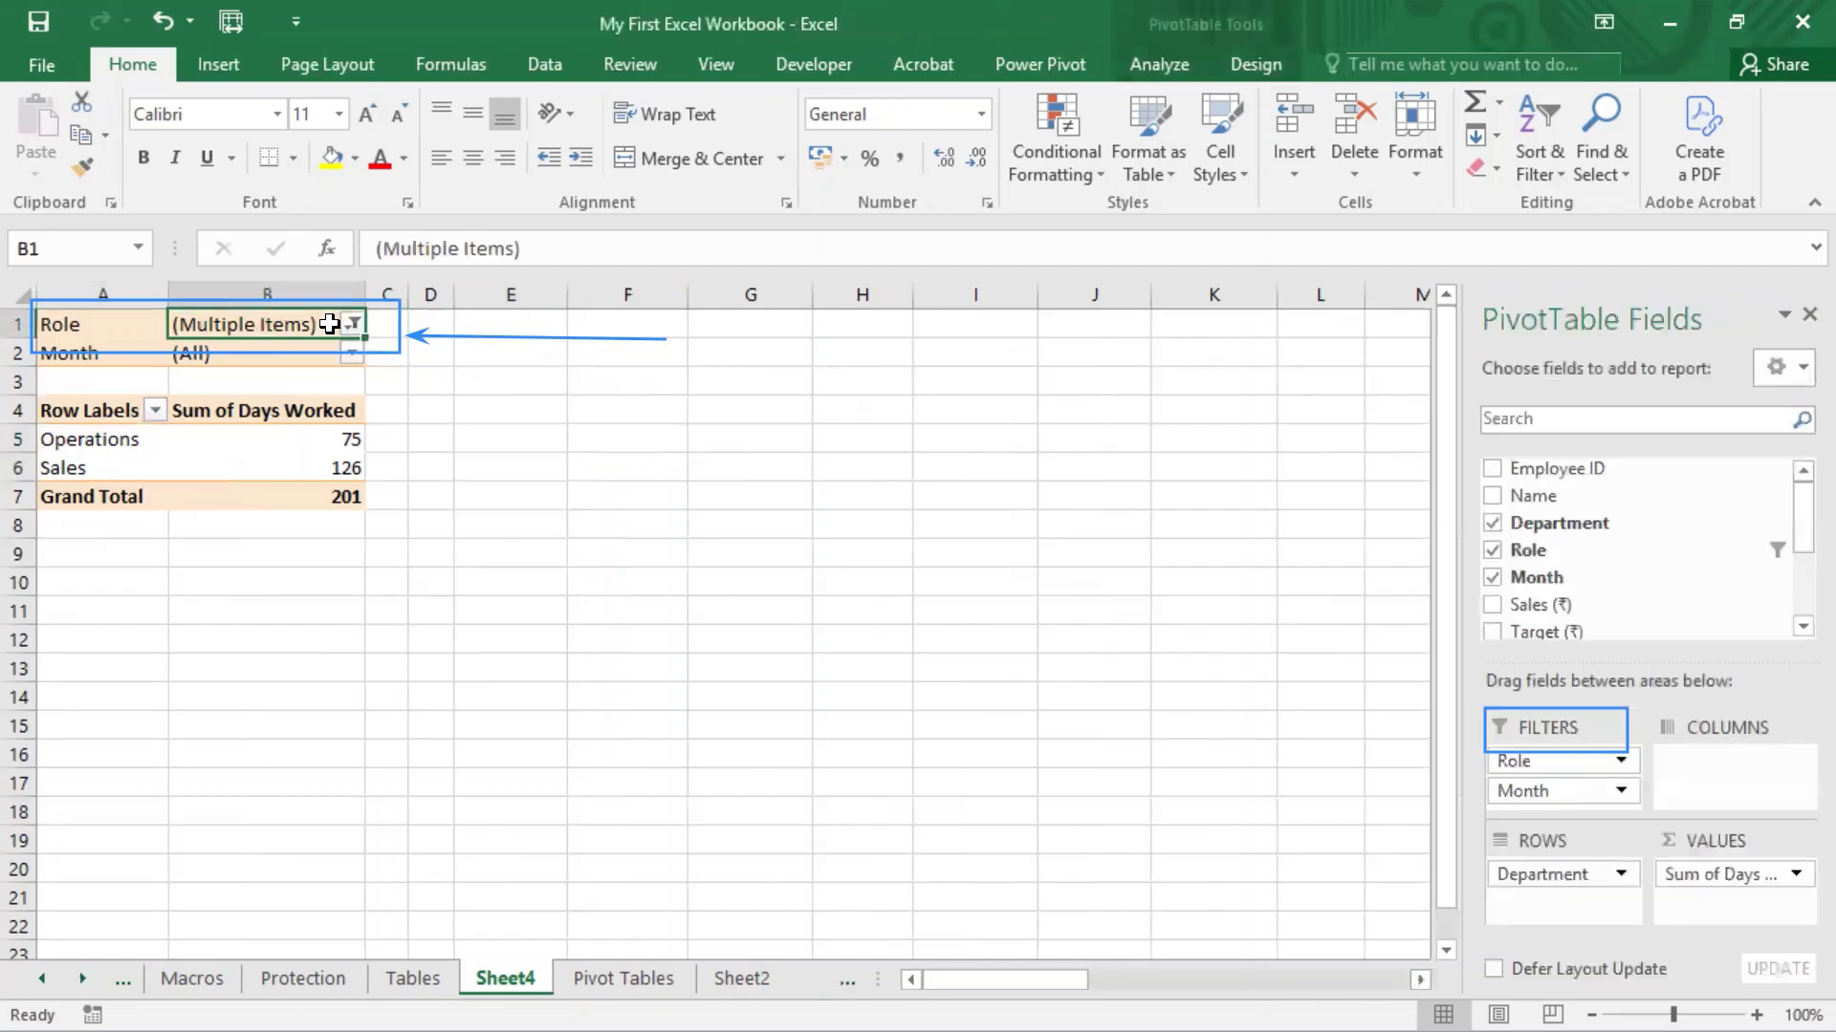
pyautogui.click(353, 323)
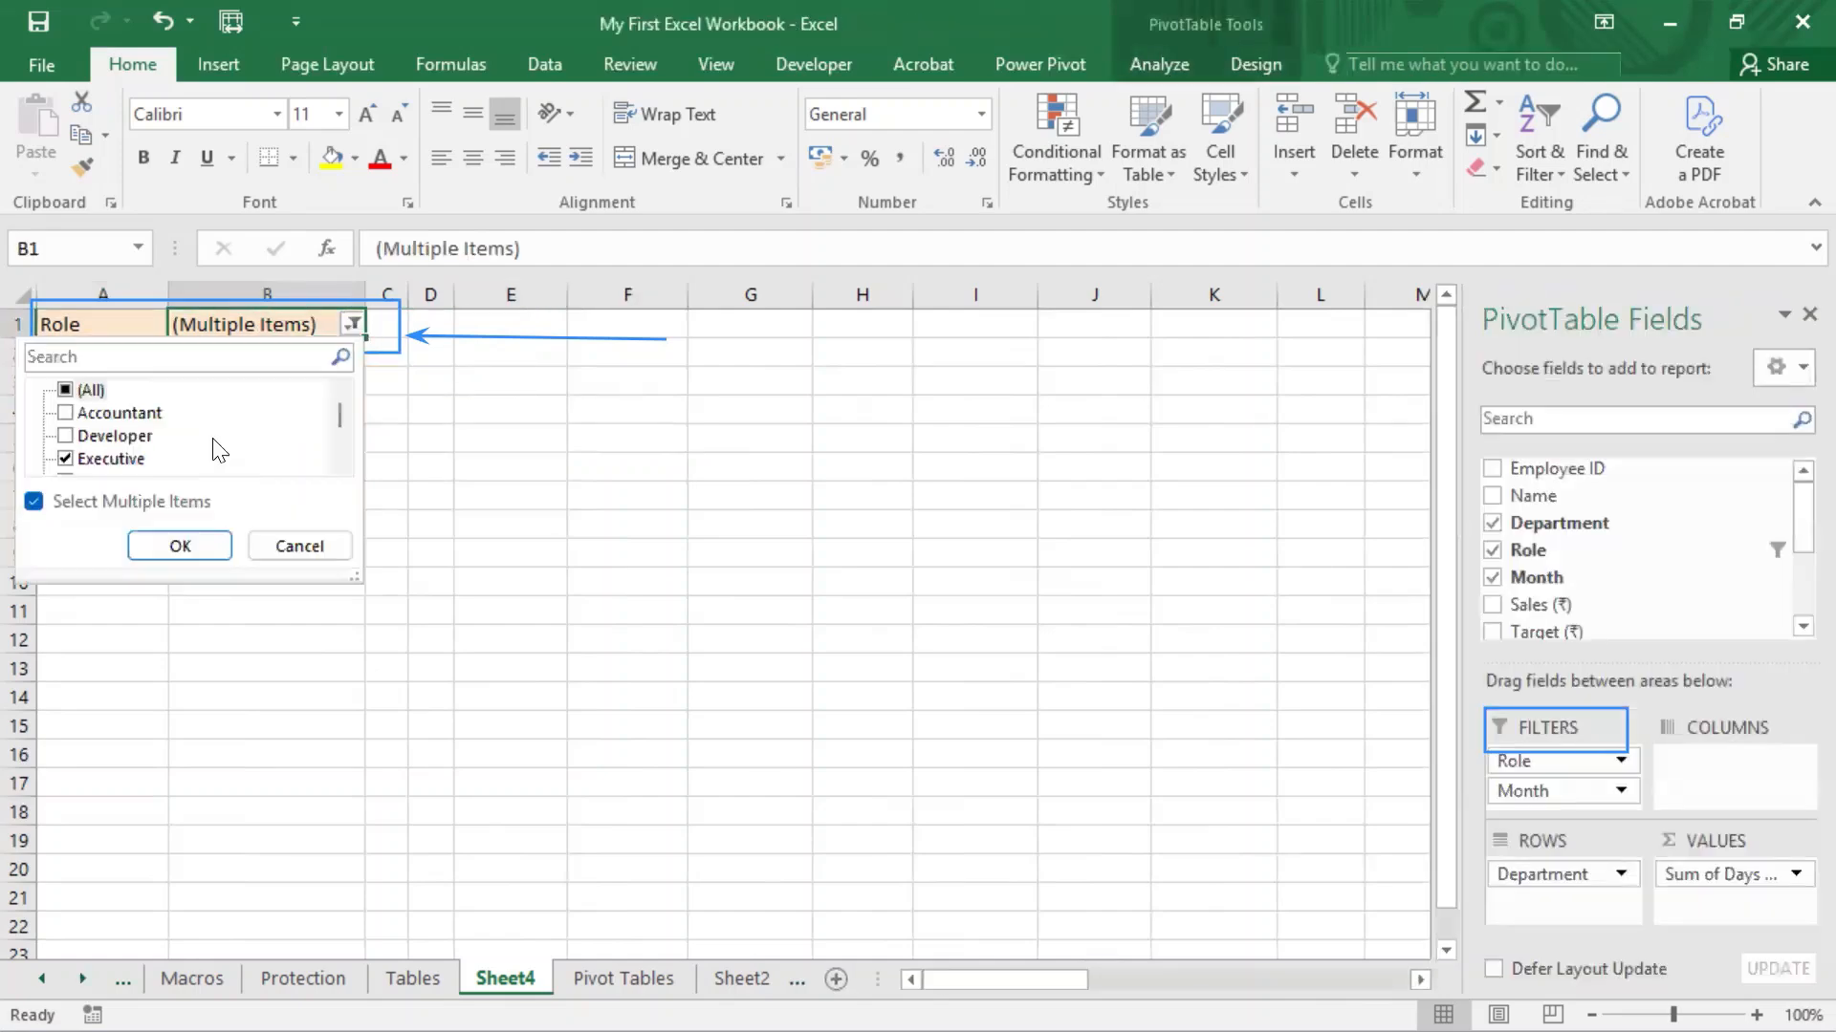
pyautogui.click(67, 391)
pyautogui.click(212, 543)
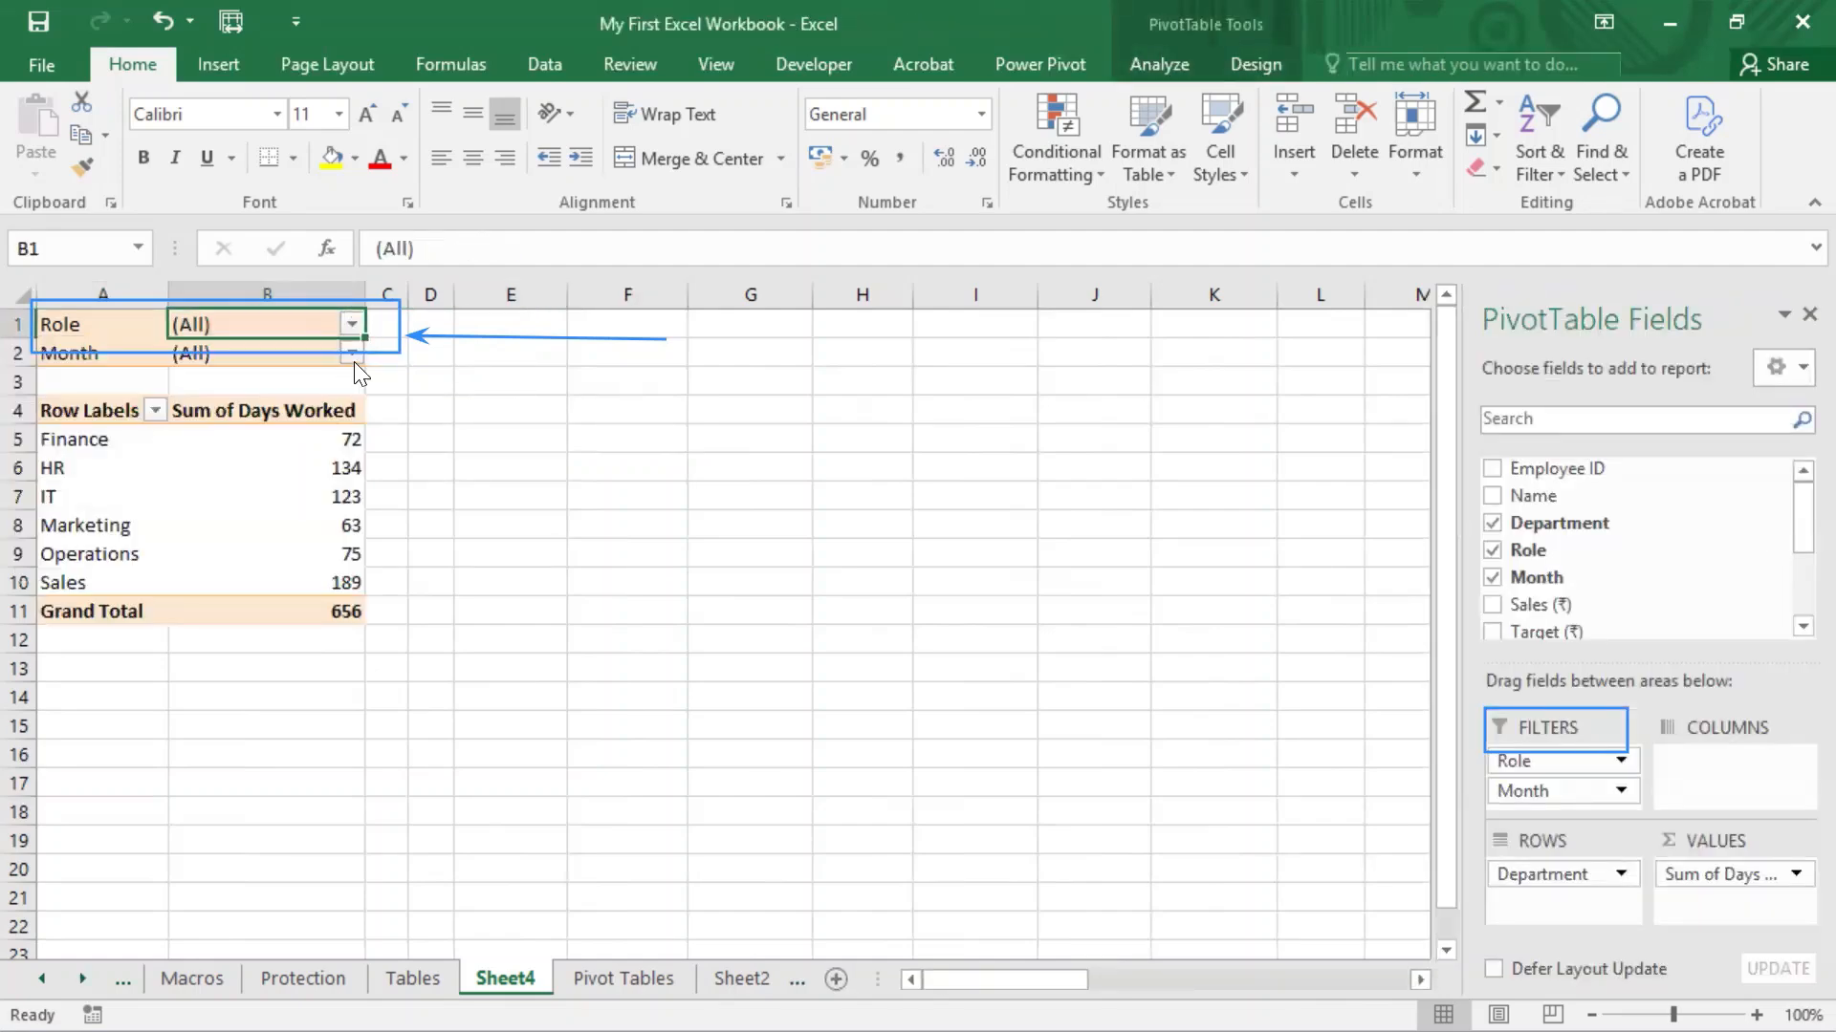
# Step: Filter the pivot table by Month to show only Jan
pyautogui.click(352, 358)
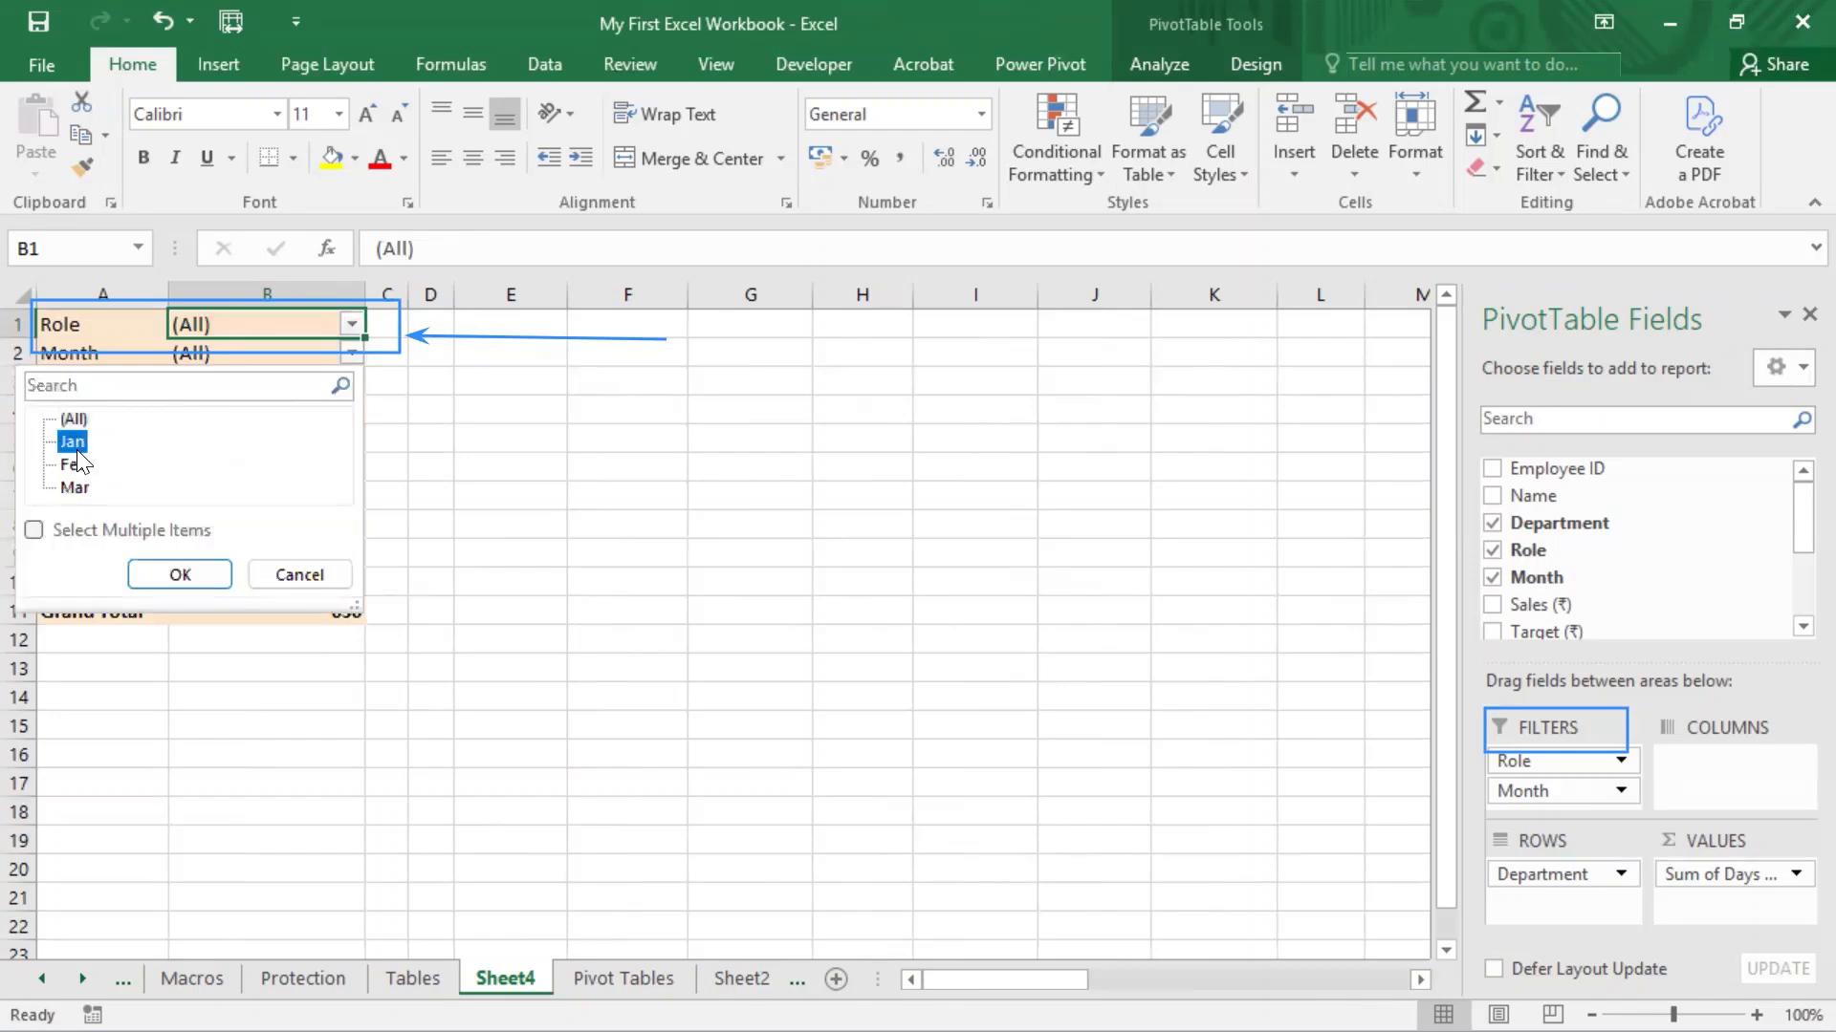
pyautogui.click(71, 442)
pyautogui.click(186, 573)
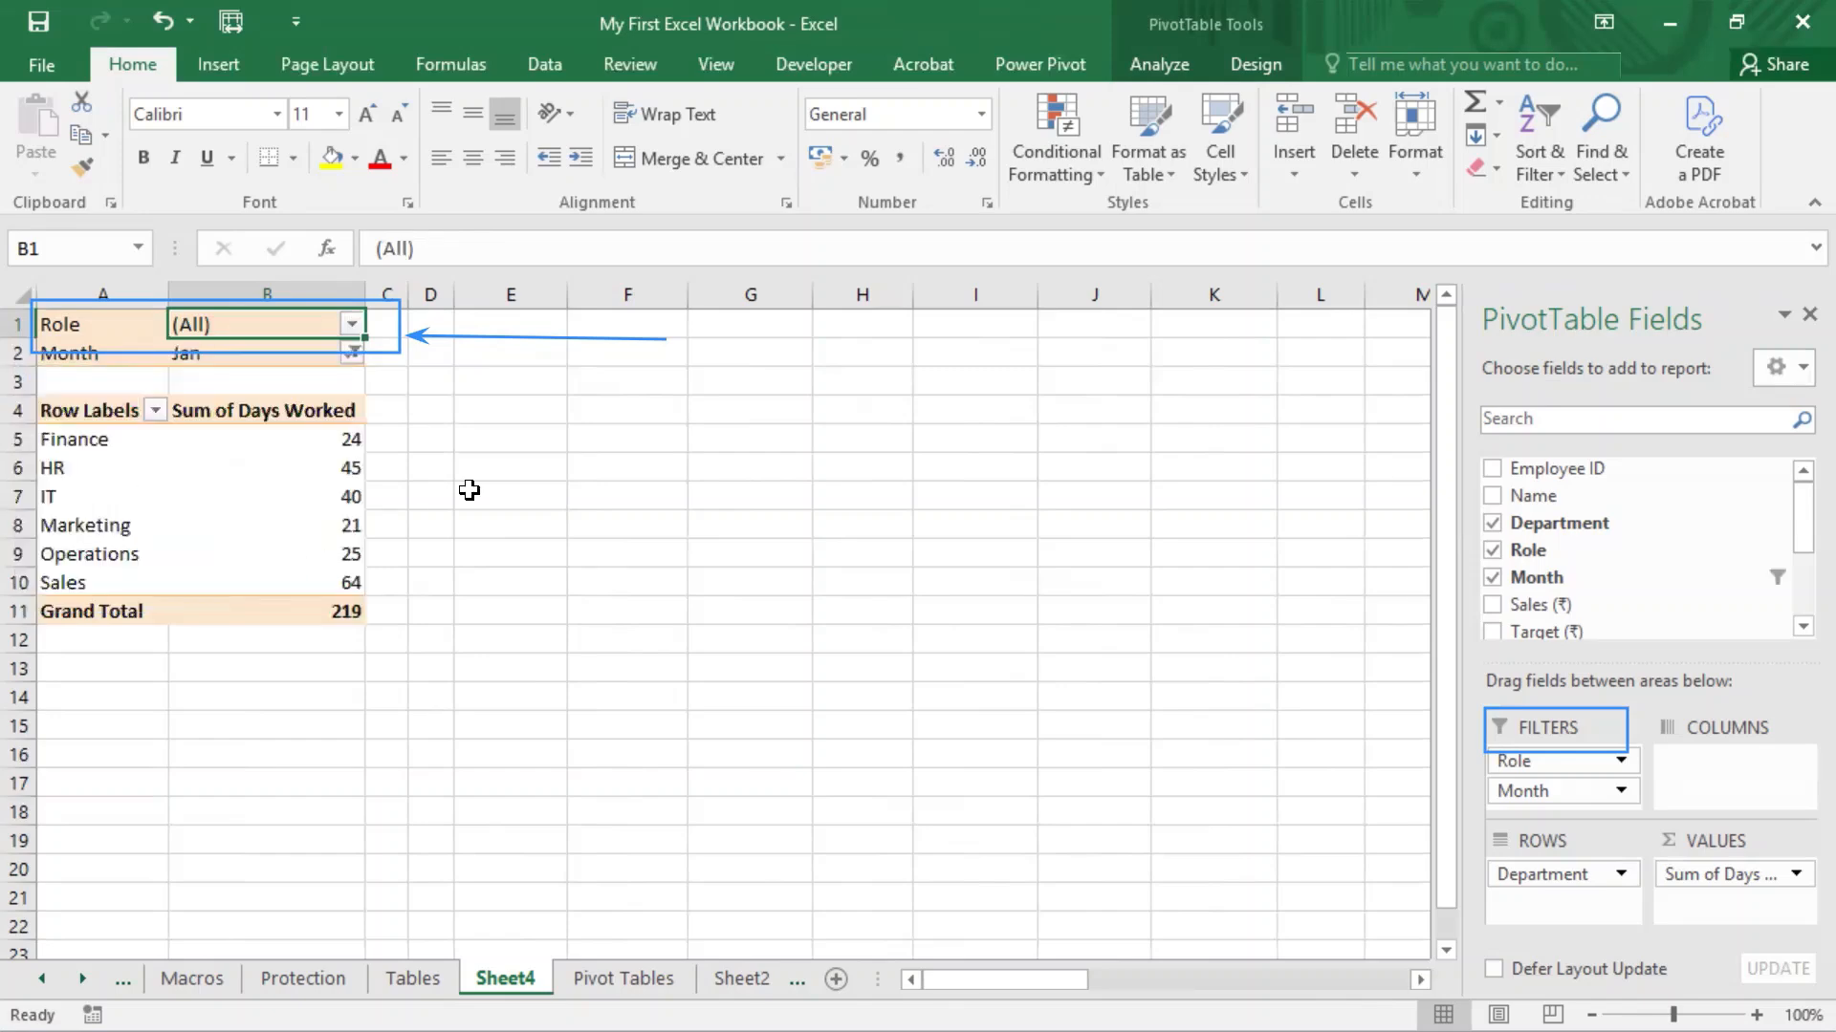
pyautogui.click(917, 3)
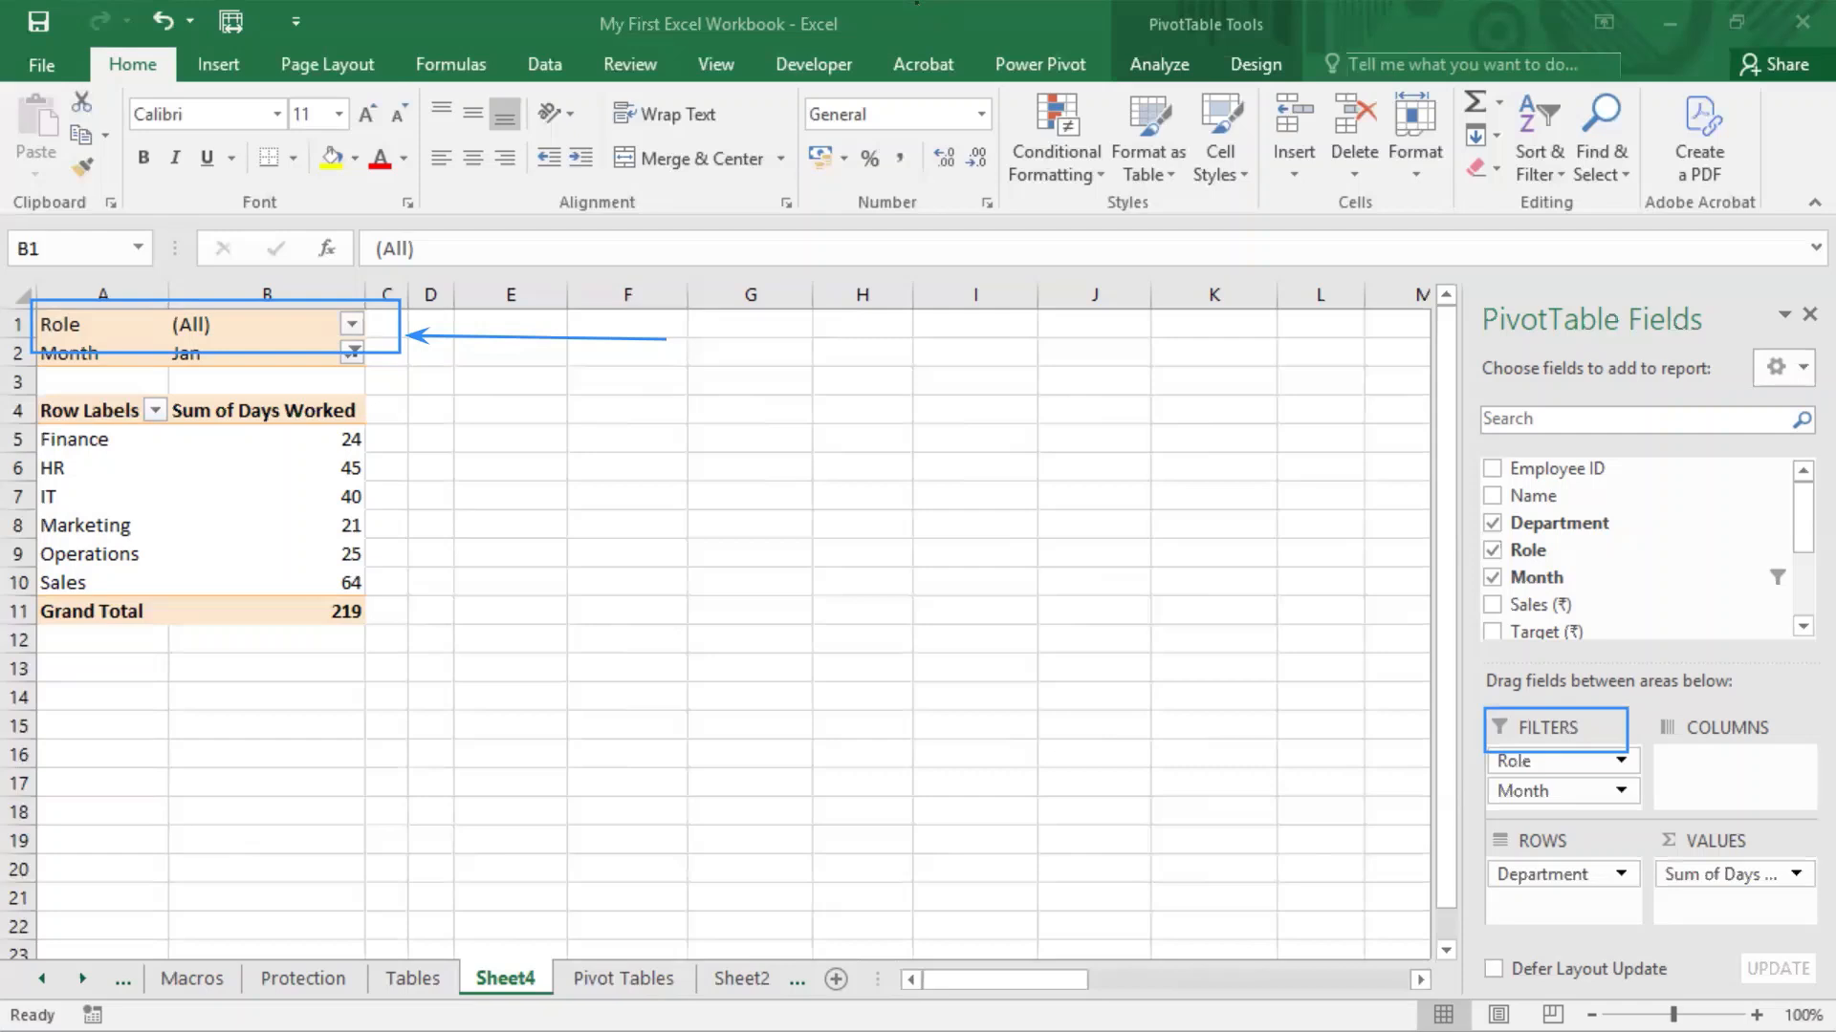
pyautogui.click(289, 230)
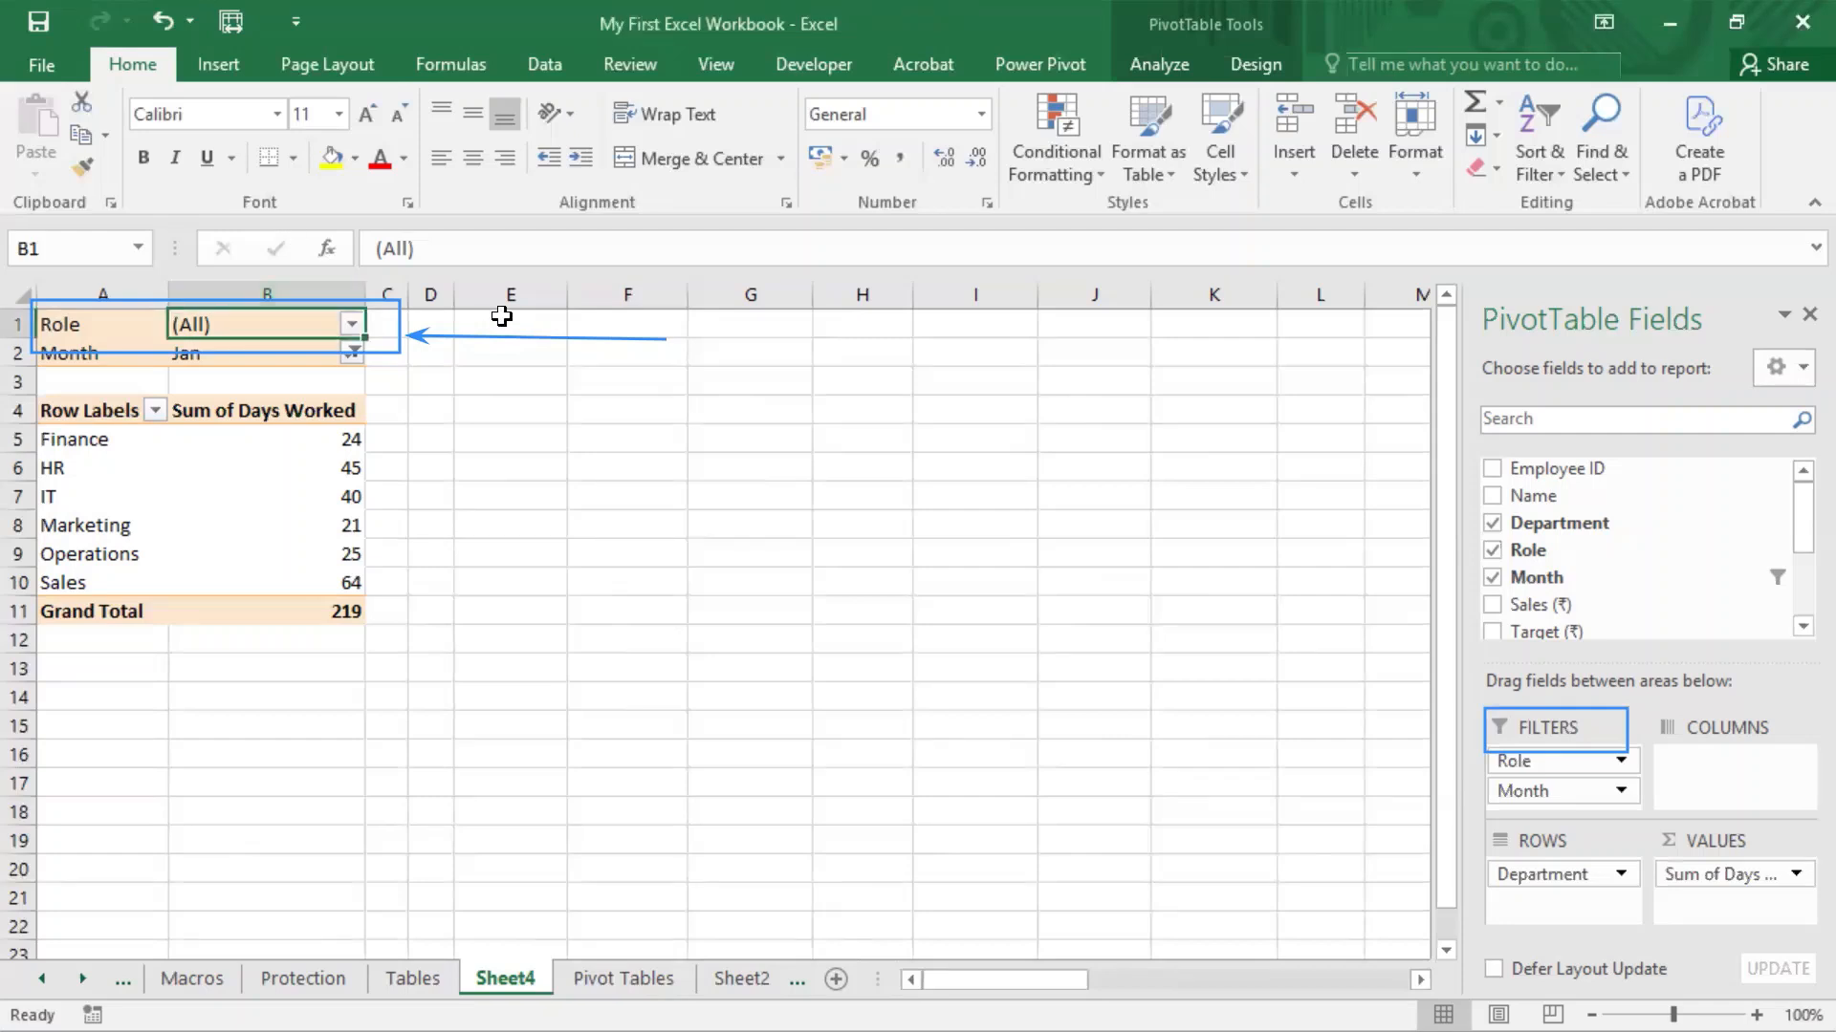
pyautogui.click(352, 356)
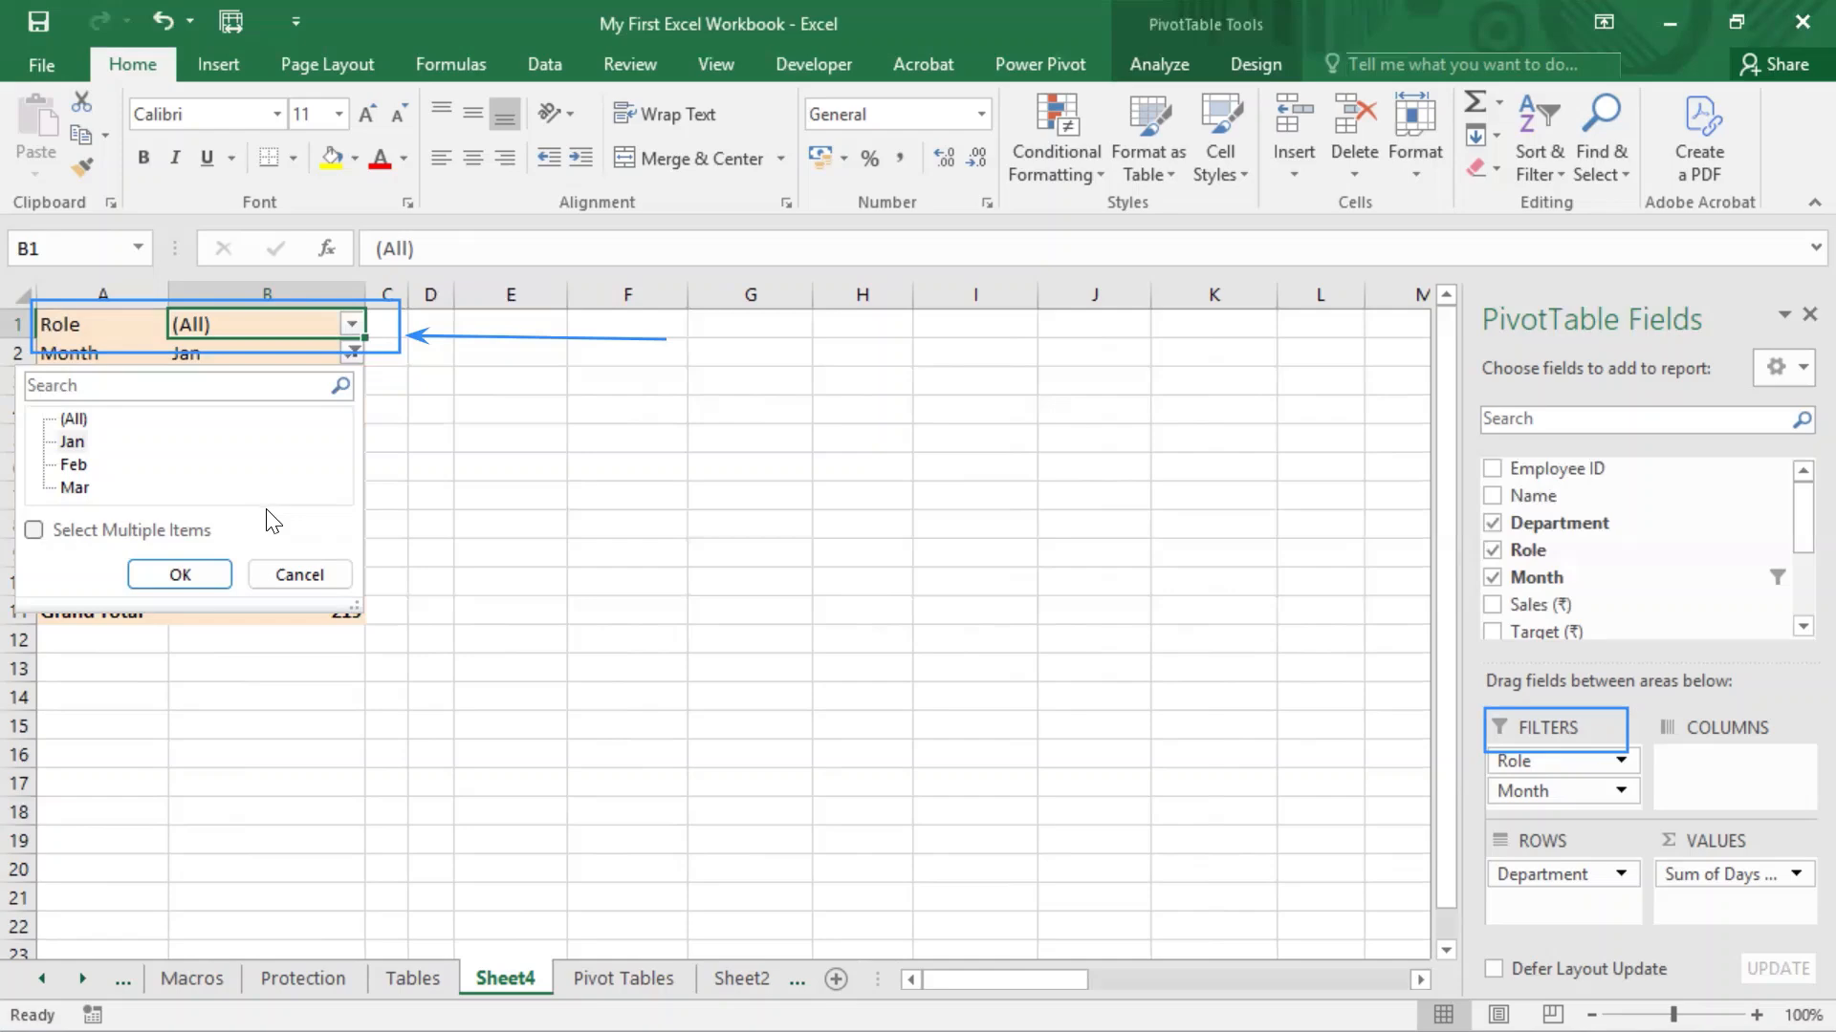
pyautogui.click(293, 566)
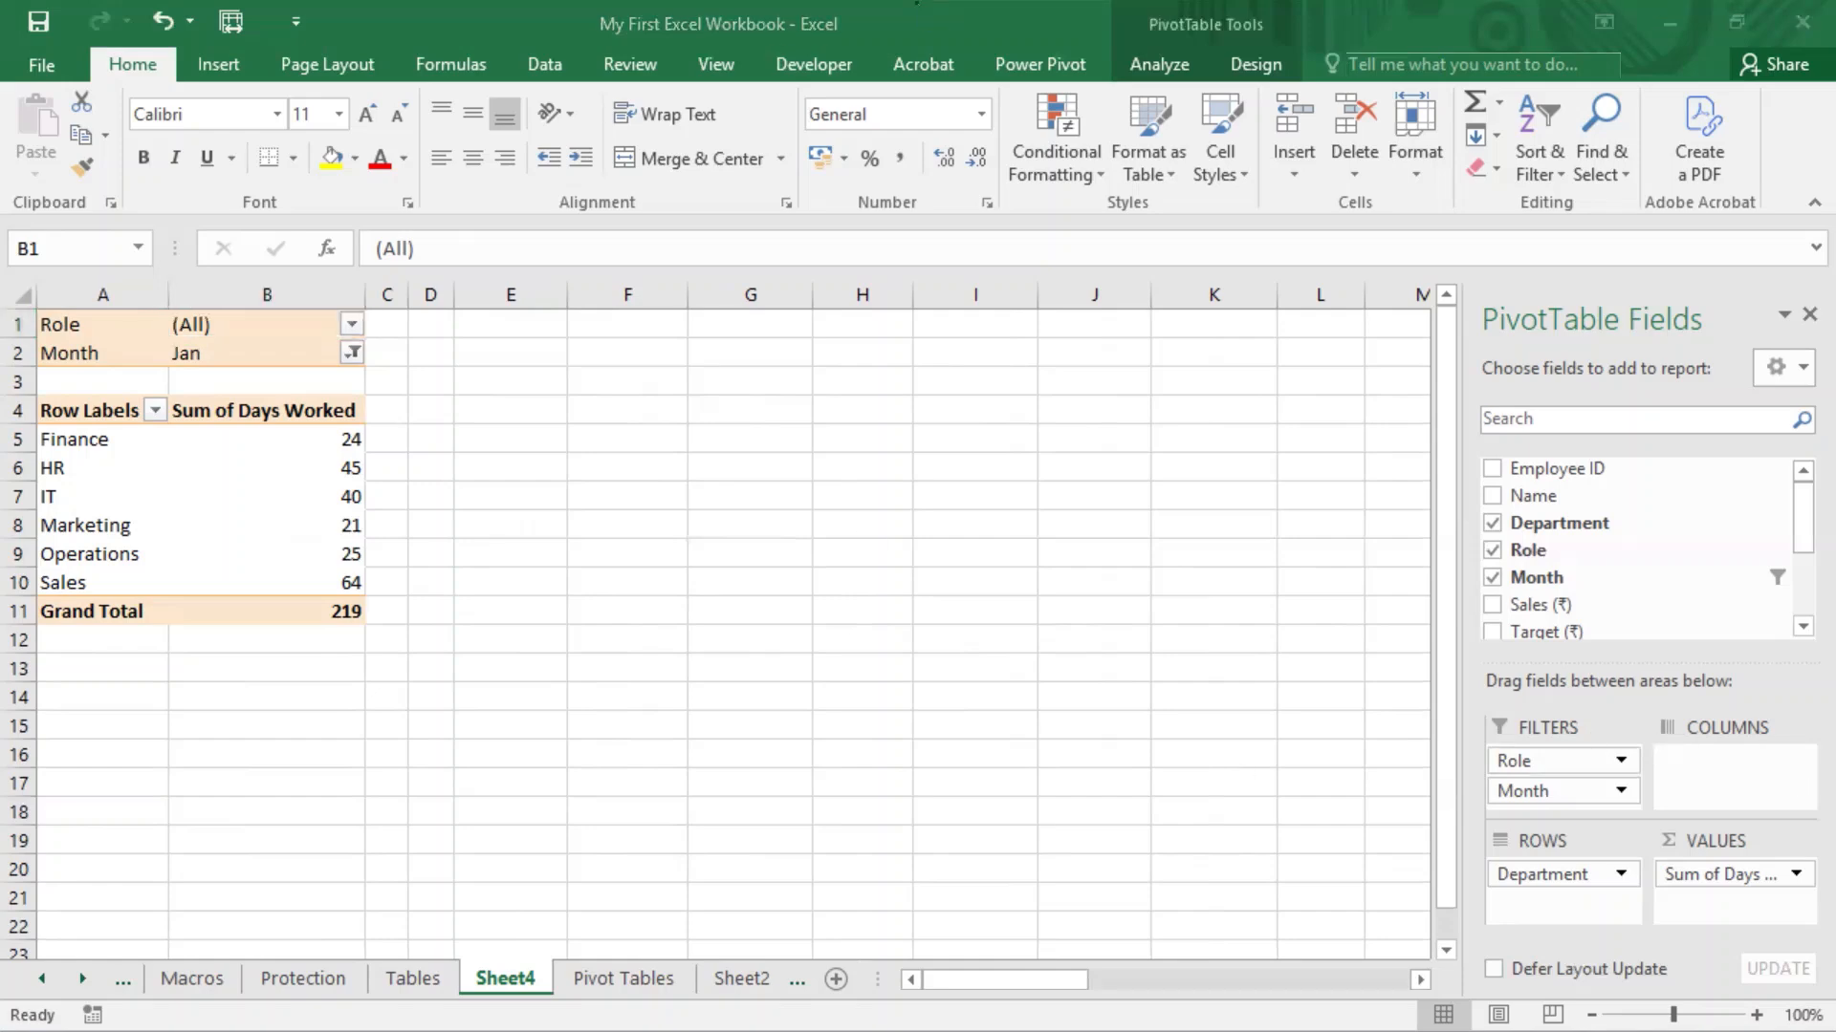
pyautogui.click(1553, 743)
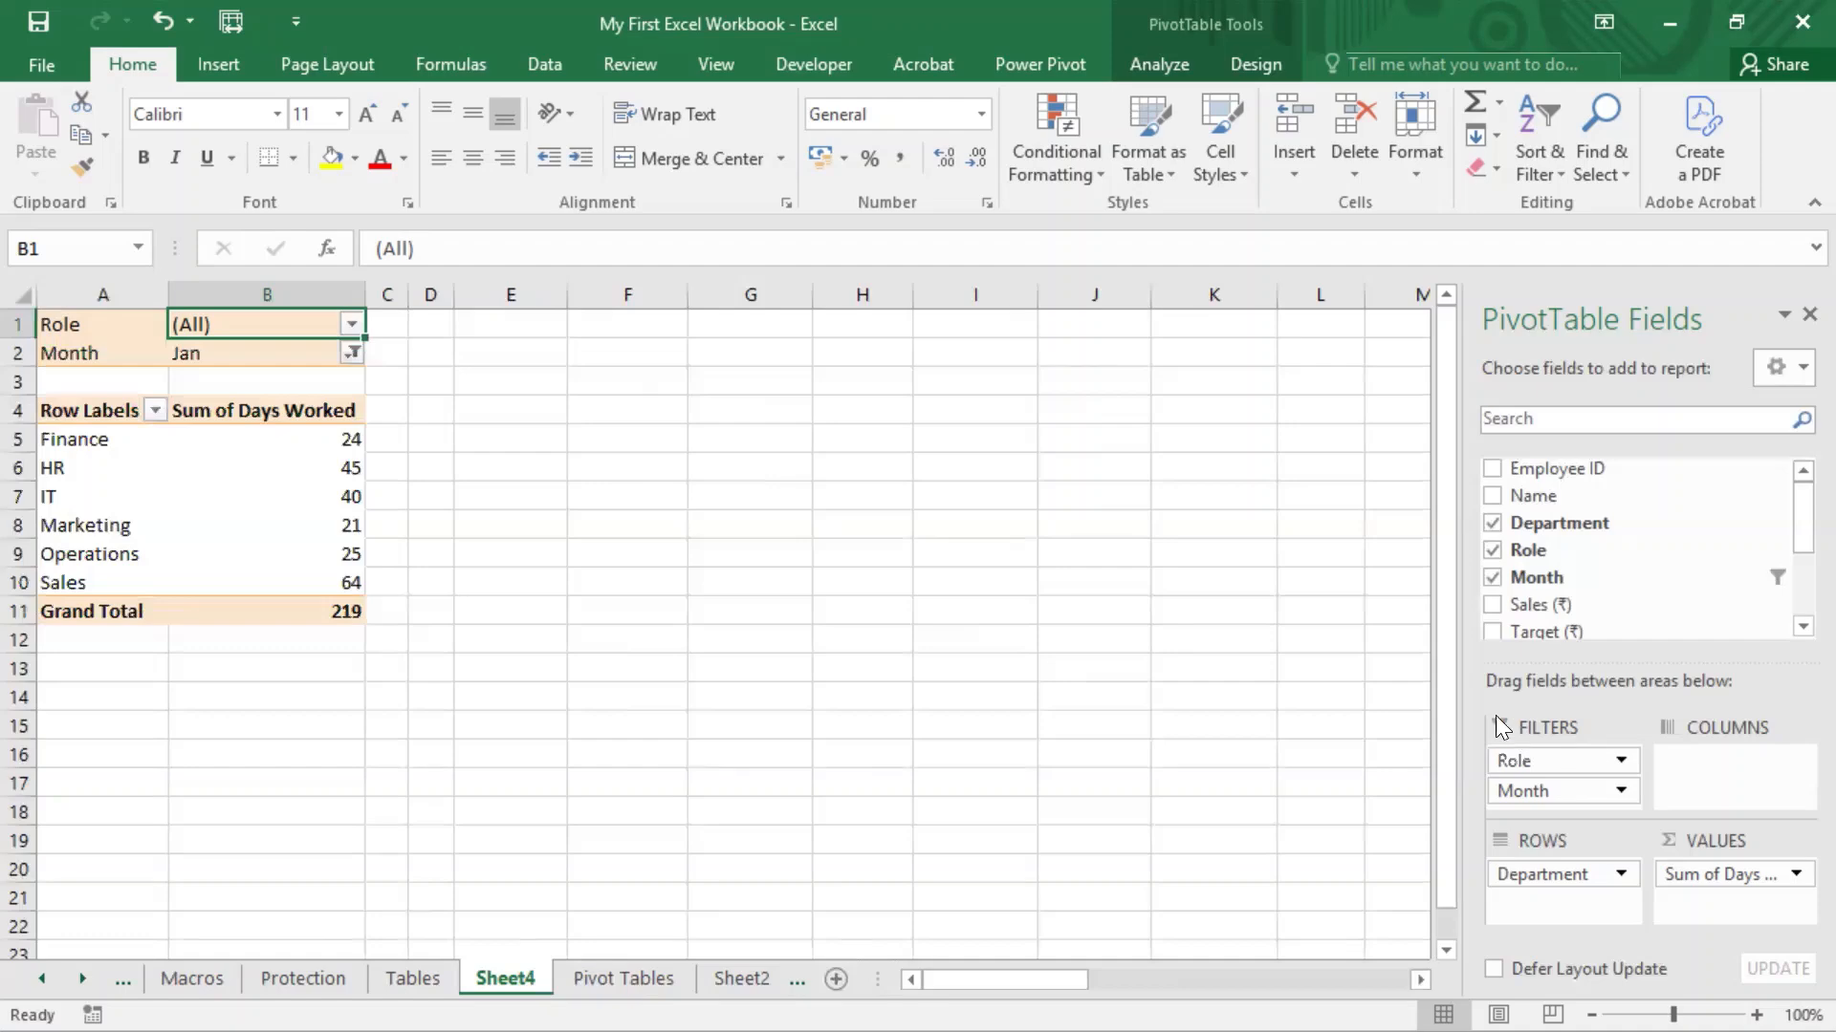